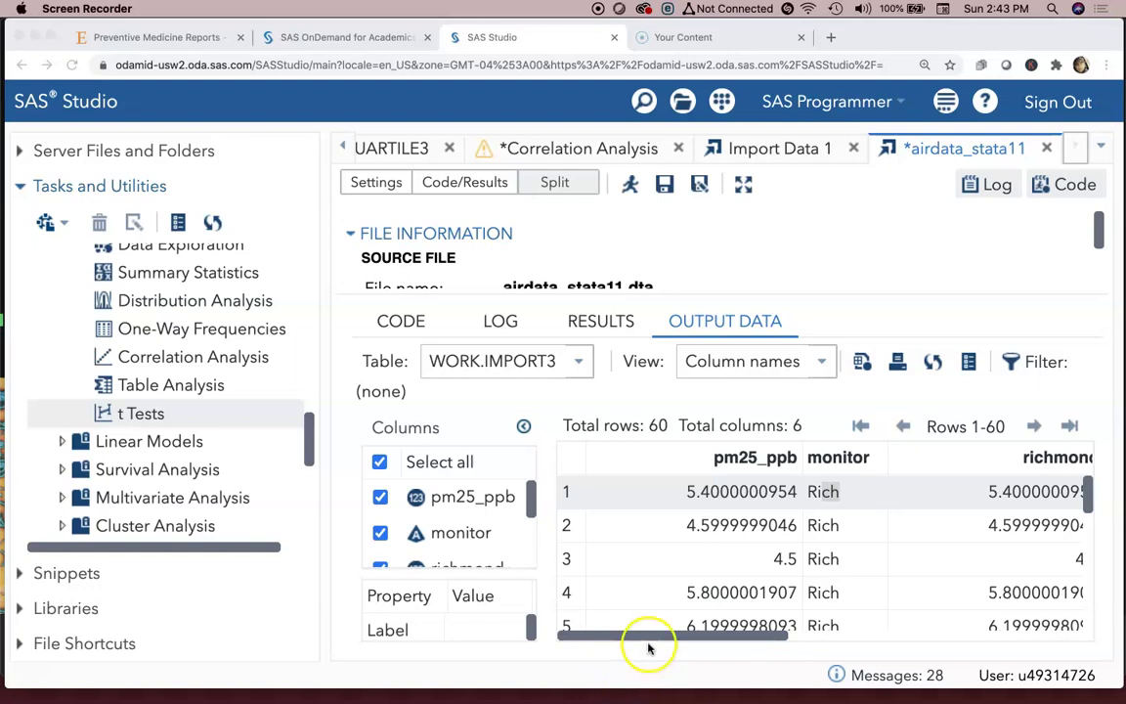
Browse the airdata_stata11 table, highlighting the first Lexington reading and scrolling through the rows.
left_click(648, 636)
left_click_drag(700, 636, 850, 634)
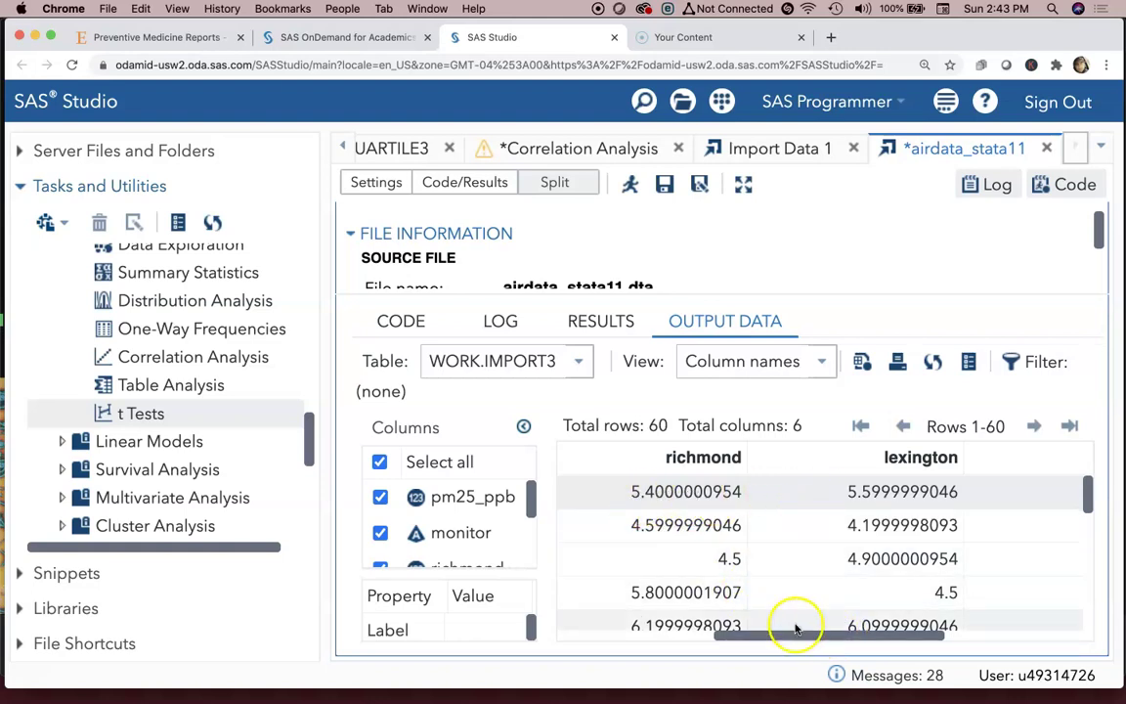
left_click_drag(646, 492, 968, 492)
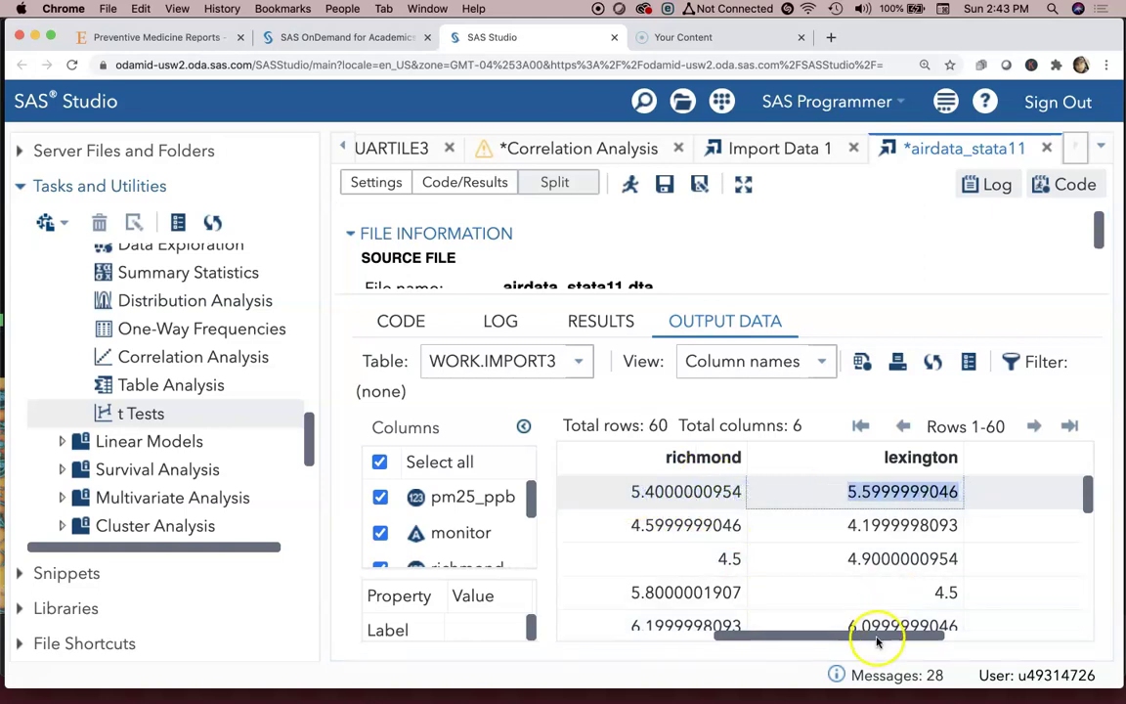
left_click_drag(885, 636, 698, 620)
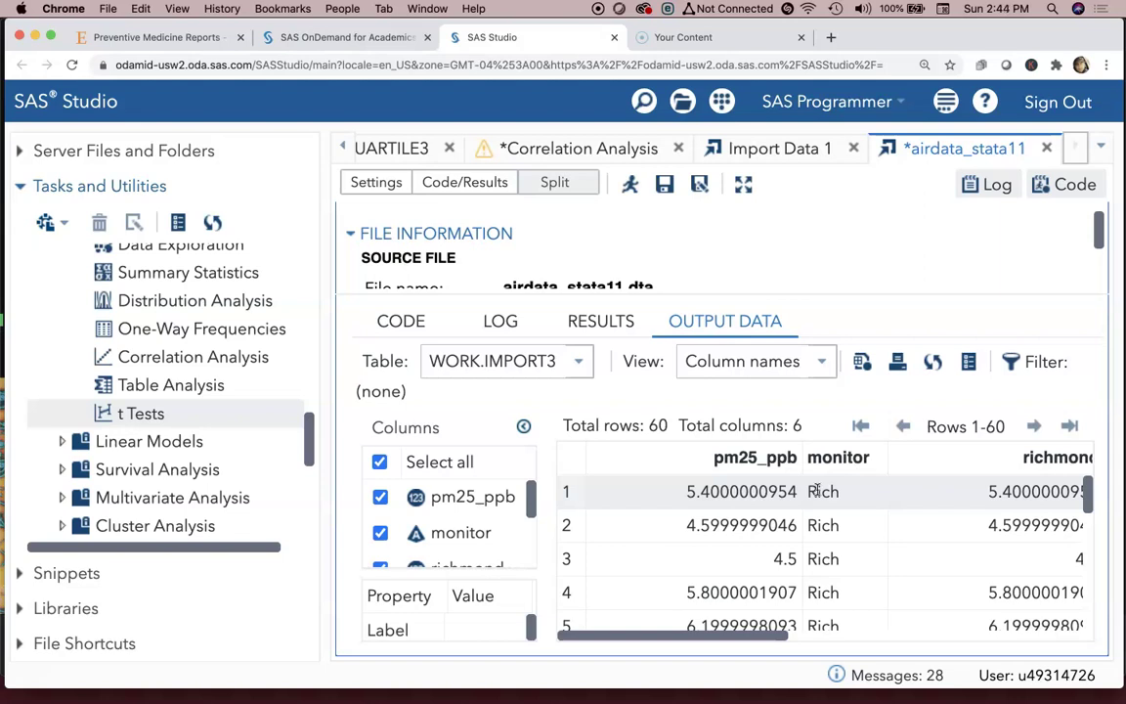
scroll(775, 515, "down", 6)
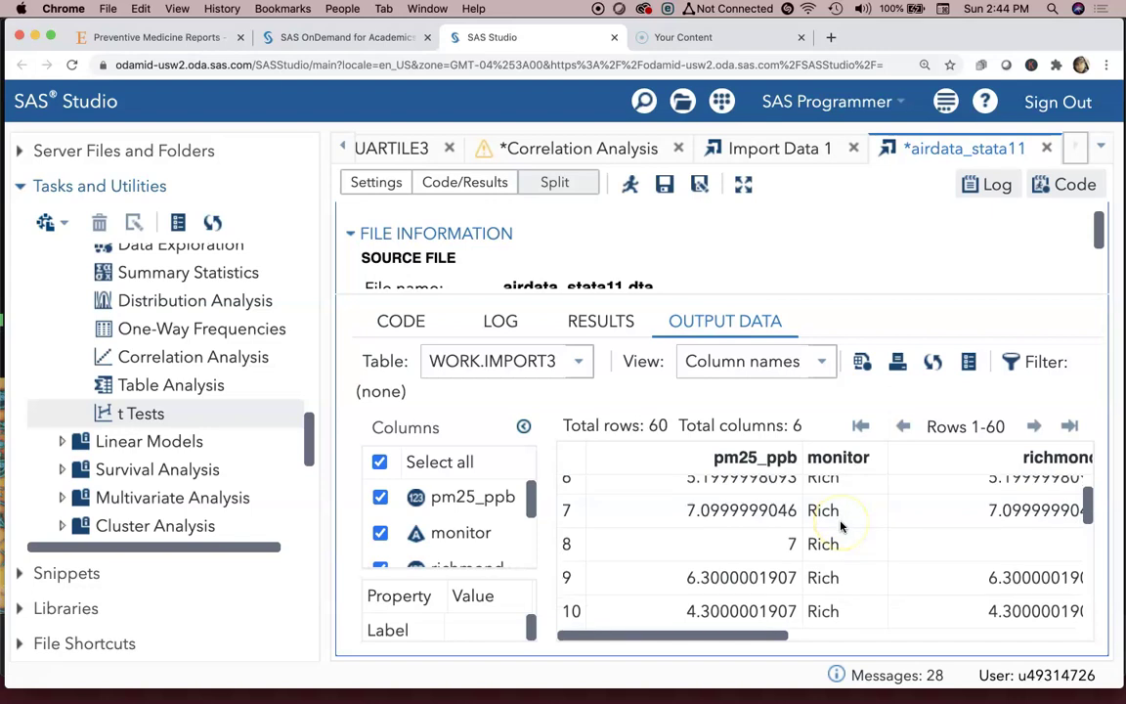
scroll(841, 528, "down", 6)
scroll(841, 528, "up", 4)
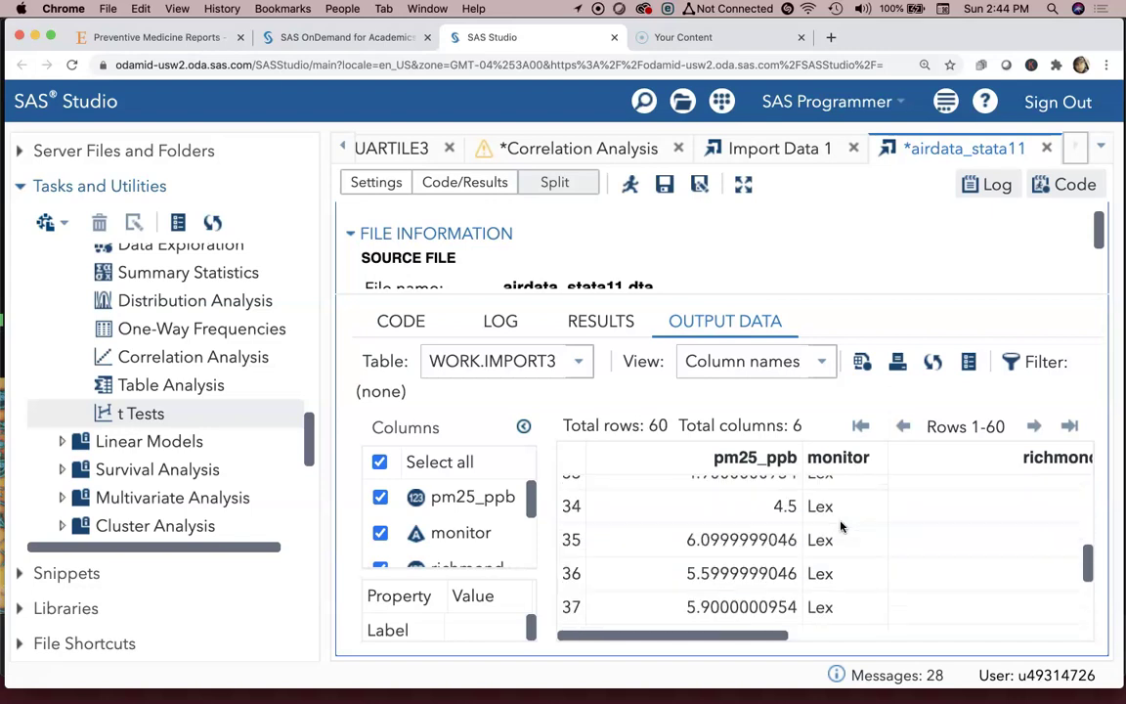
scroll(840, 528, "up", 8)
scroll(839, 526, "down", 15)
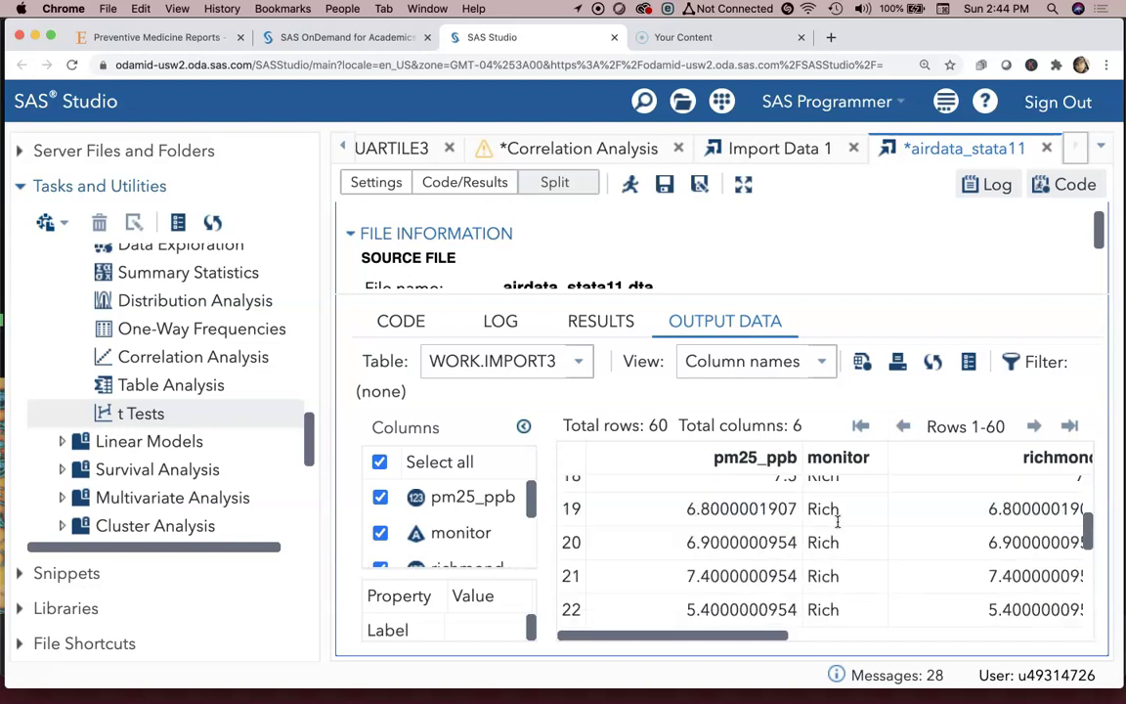
scroll(838, 523, "down", 3)
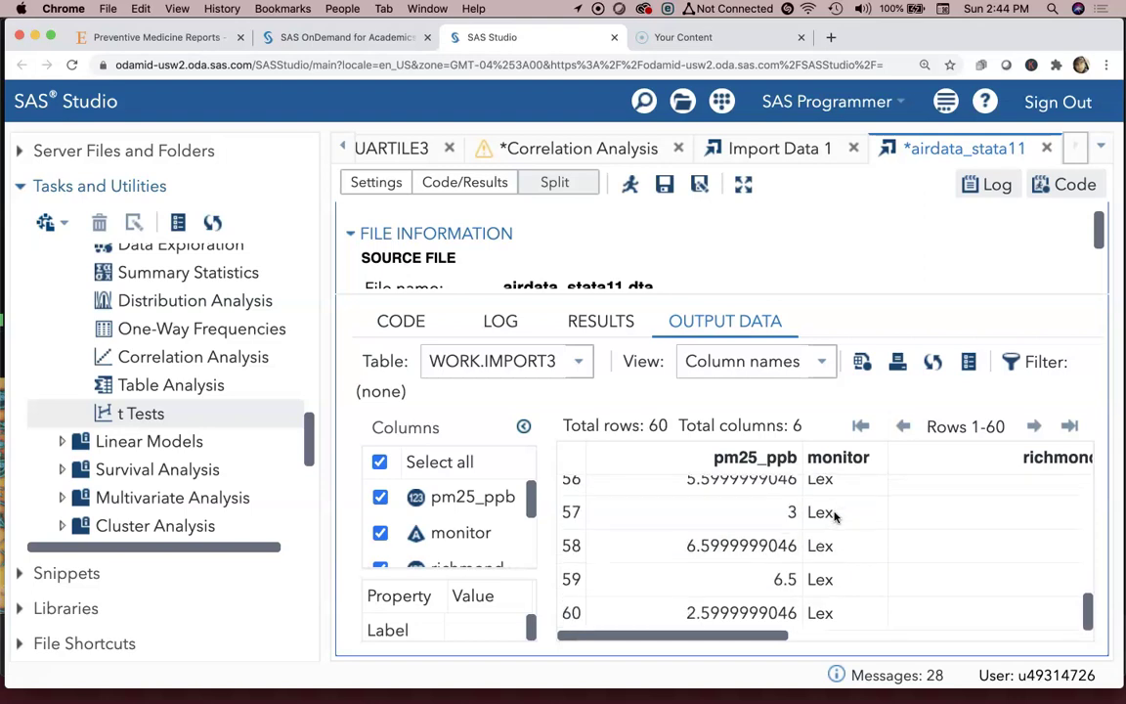
scroll(836, 519, "up", 6)
scroll(836, 518, "up", 12)
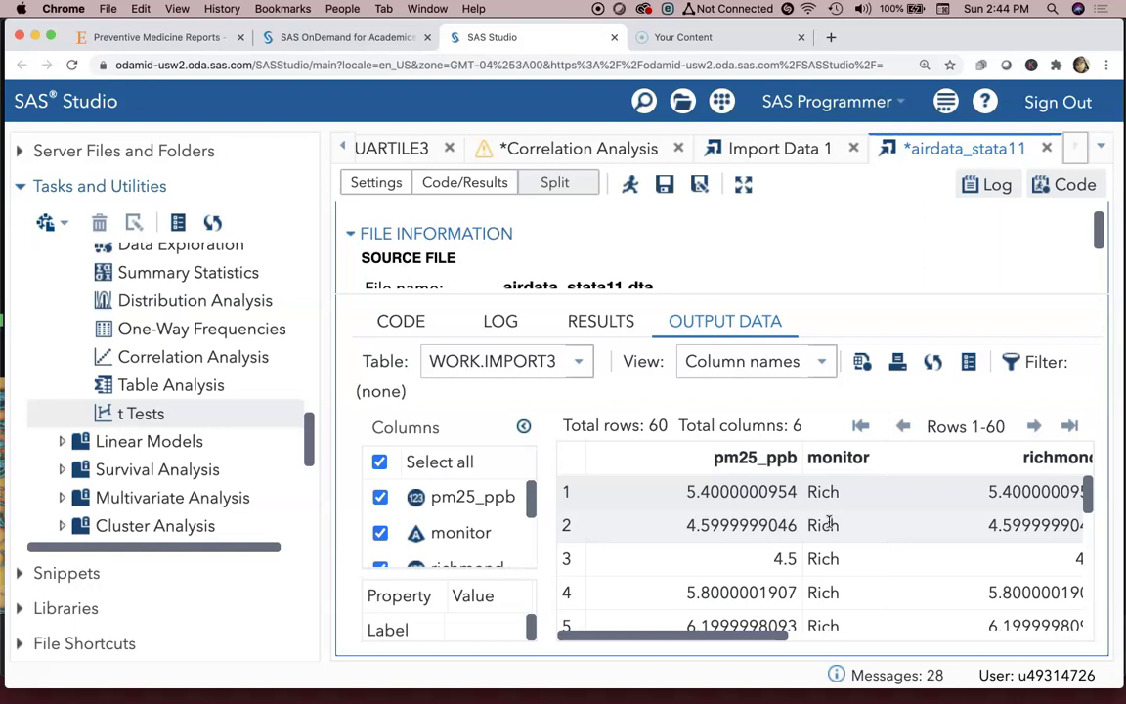
scroll(827, 526, "down", 3)
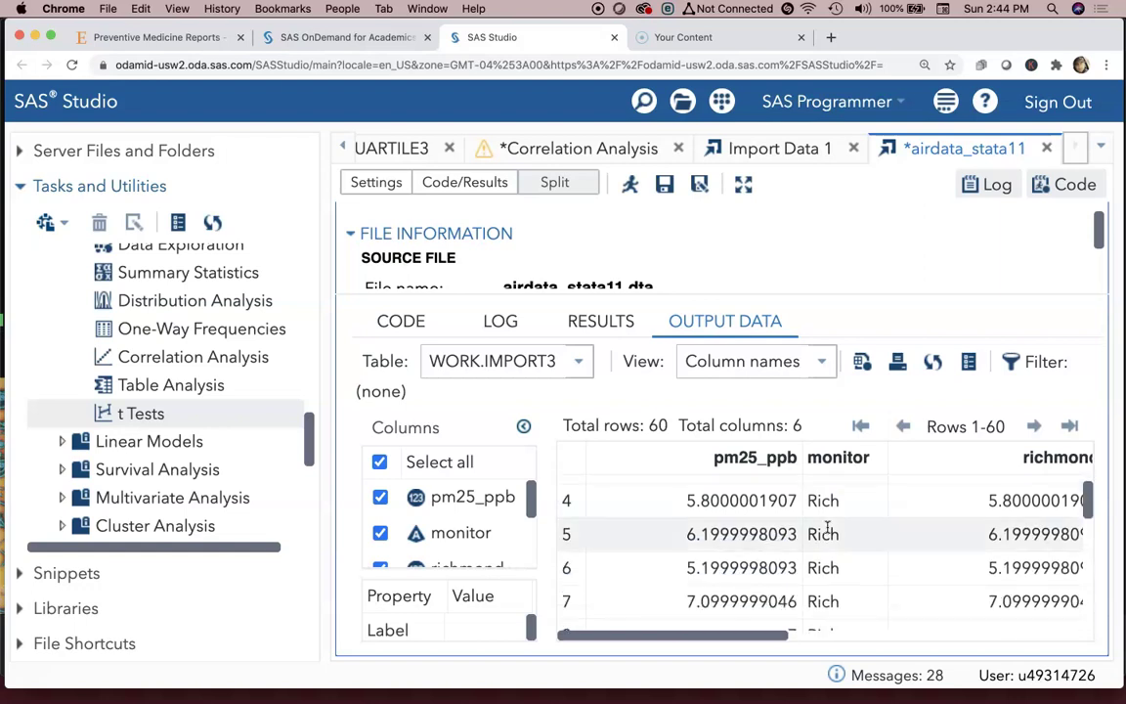
scroll(827, 526, "down", 6)
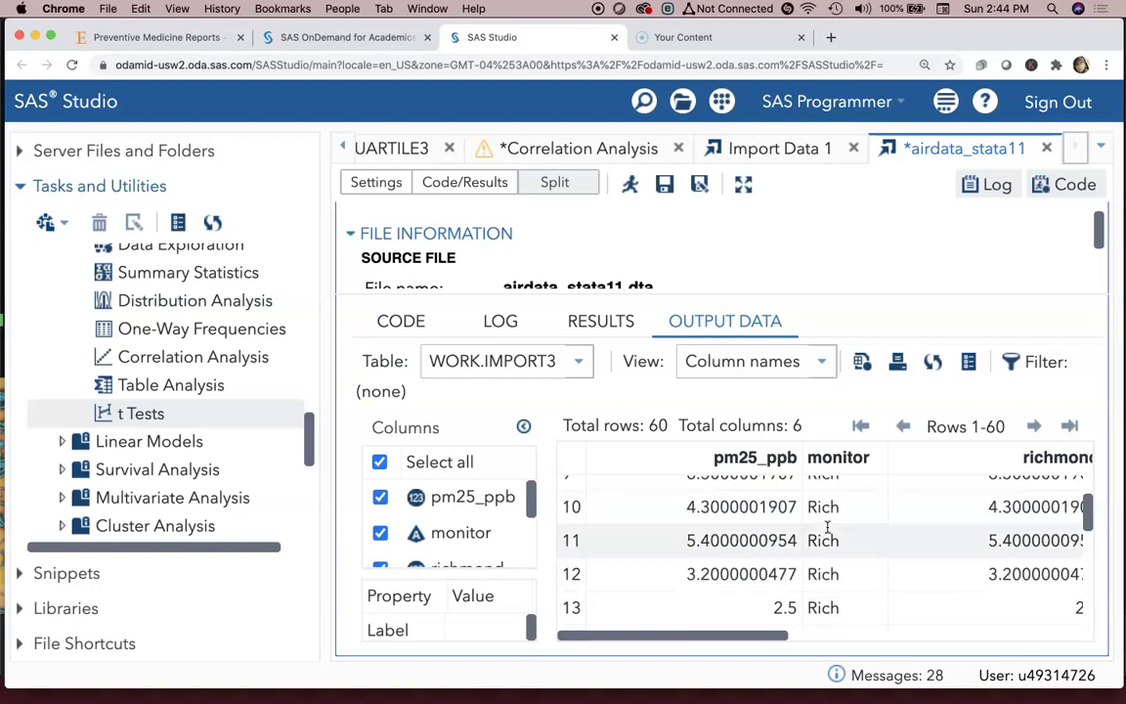
scroll(827, 526, "down", 5)
scroll(828, 526, "down", 5)
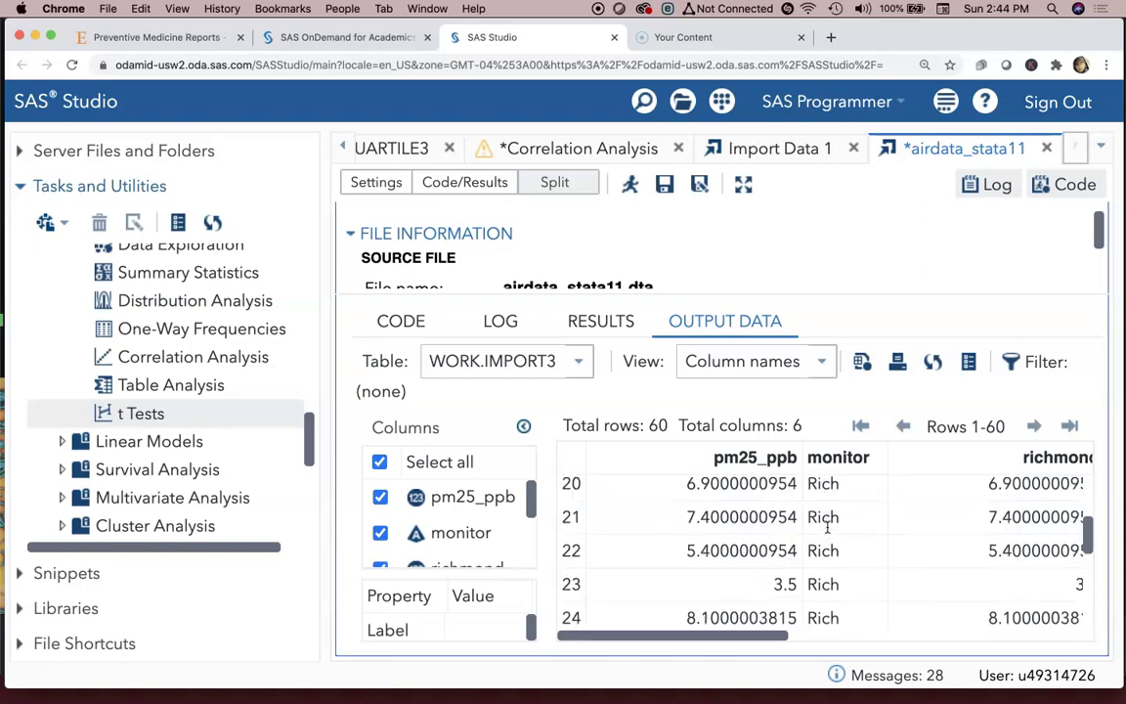
scroll(821, 527, "down", 12)
scroll(814, 529, "down", 4)
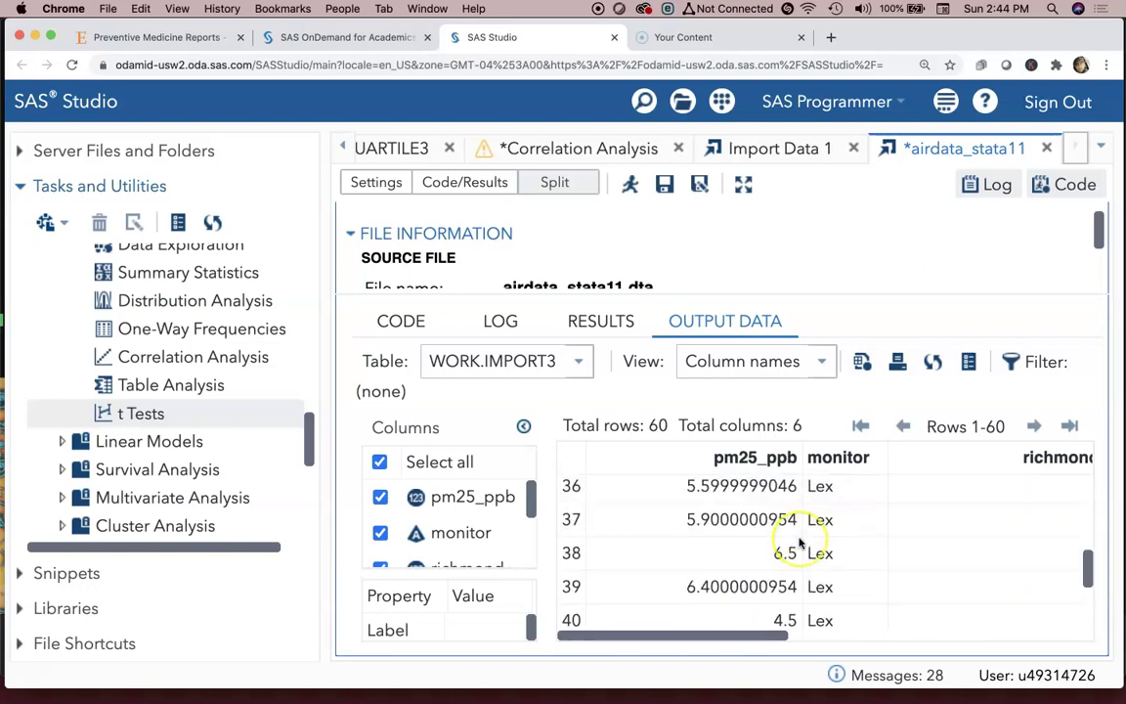
scroll(802, 538, "up", 20)
scroll(799, 527, "up", 15)
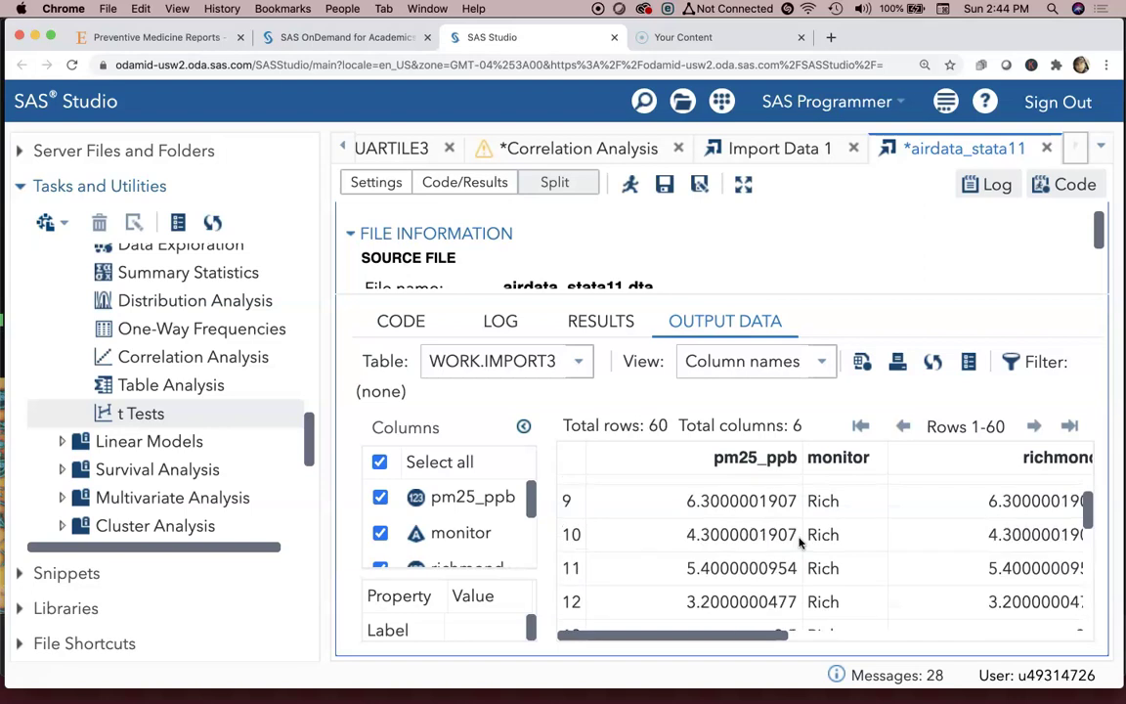
scroll(293, 496, "up", 5)
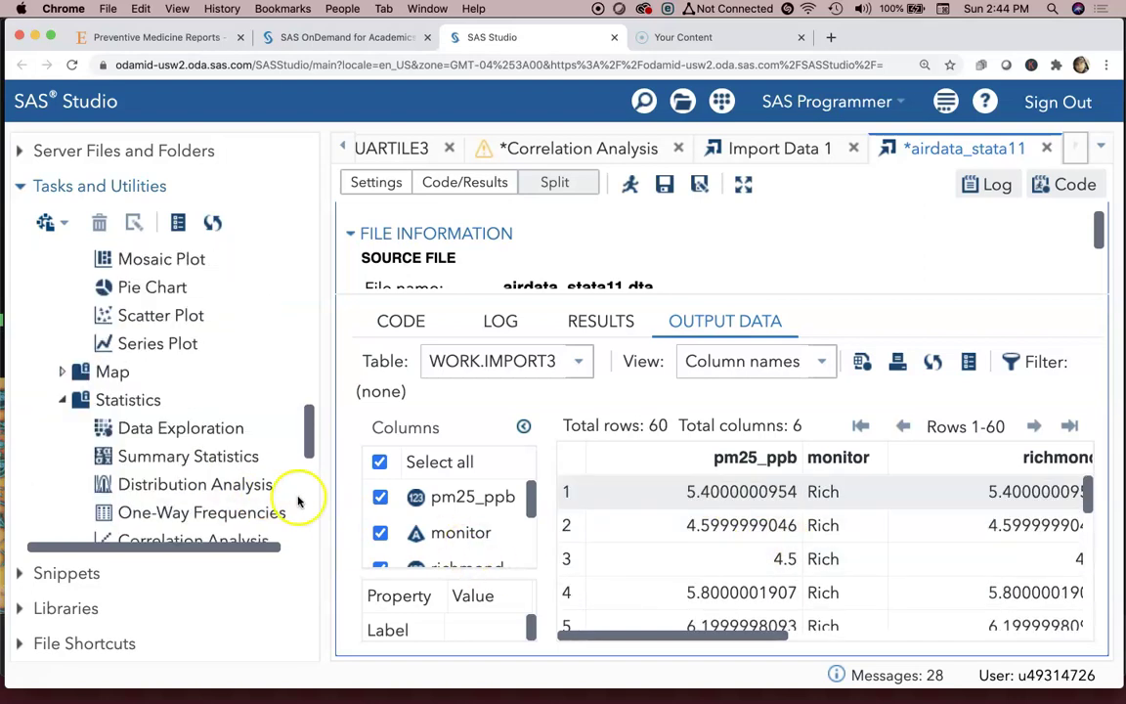
scroll(226, 495, "down", 4)
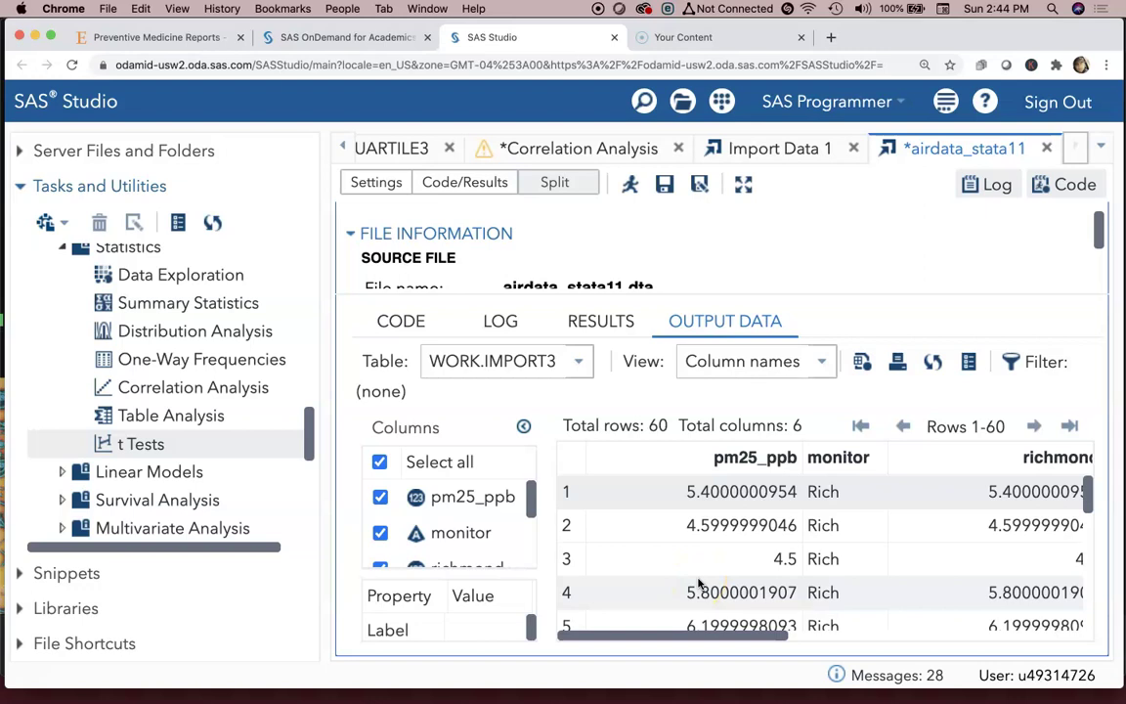
Set up a Two-sample t Tests task with pm25_ppb as the analysis variable, then return to airdata_stata11.
left_click(149, 447)
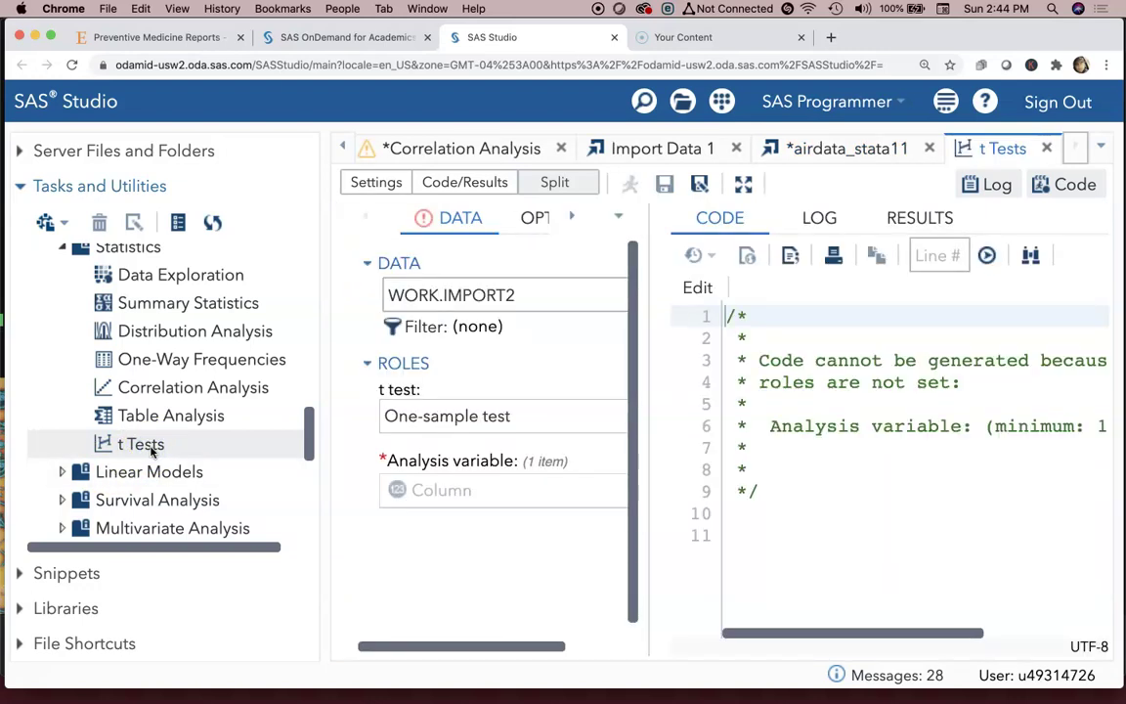
left_click(130, 450)
left_click_drag(510, 646, 545, 645)
left_click_drag(651, 523, 805, 513)
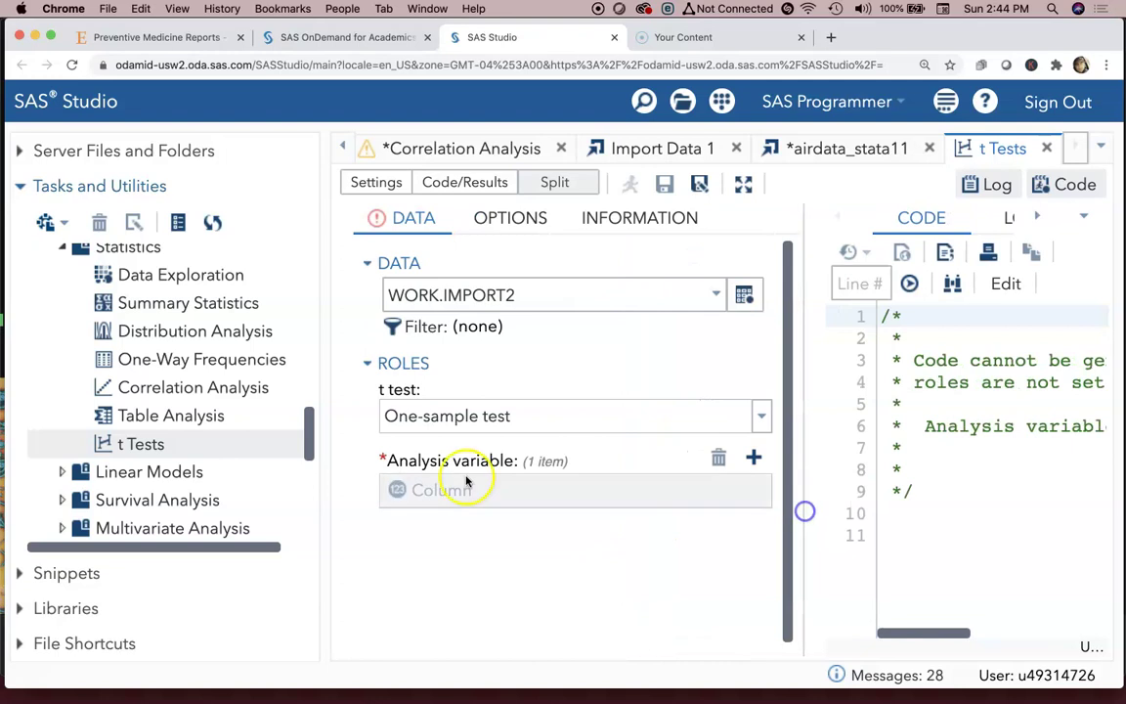
left_click(766, 418)
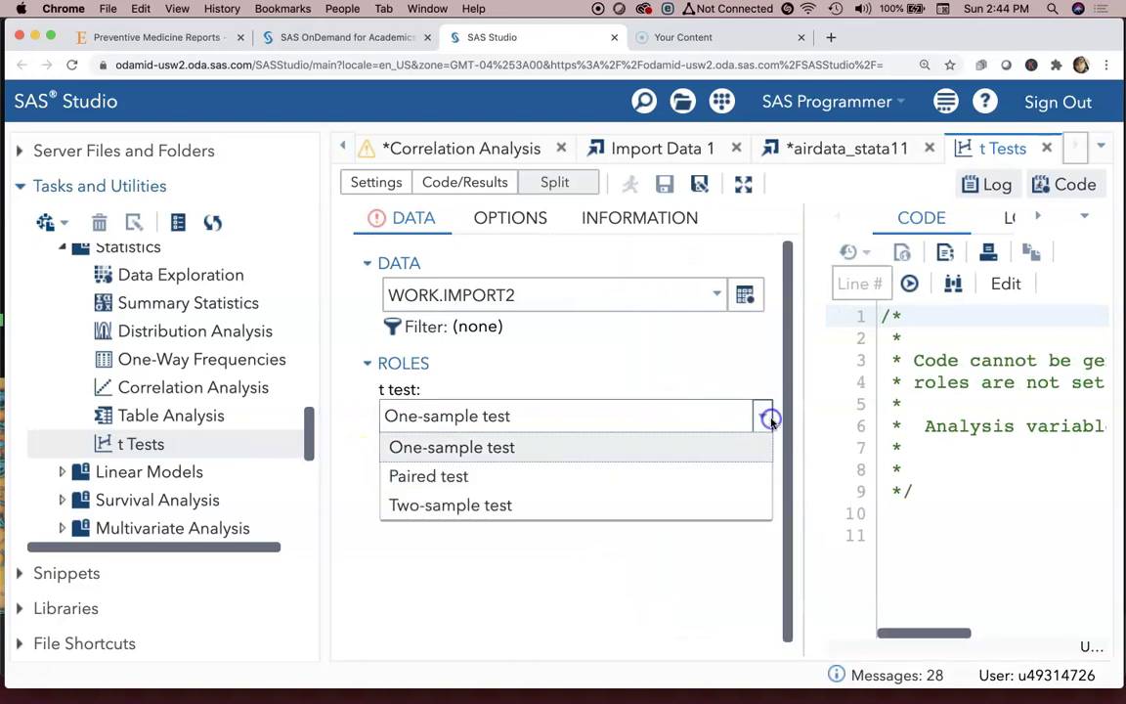
left_click(692, 504)
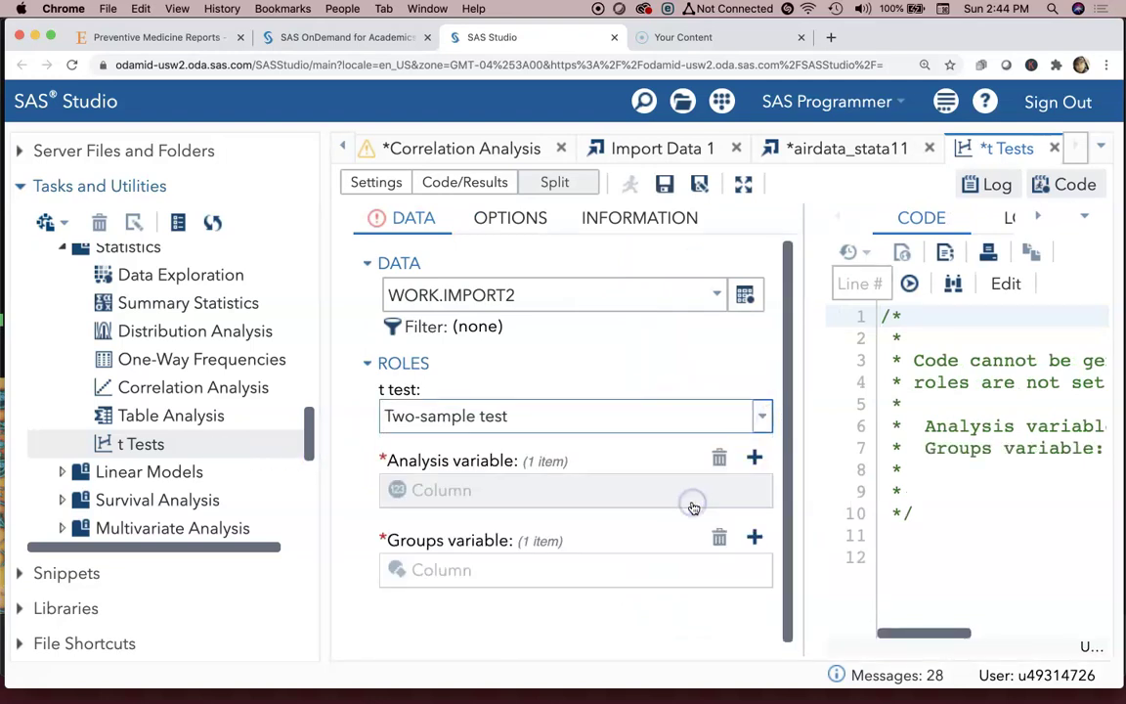
left_click(753, 458)
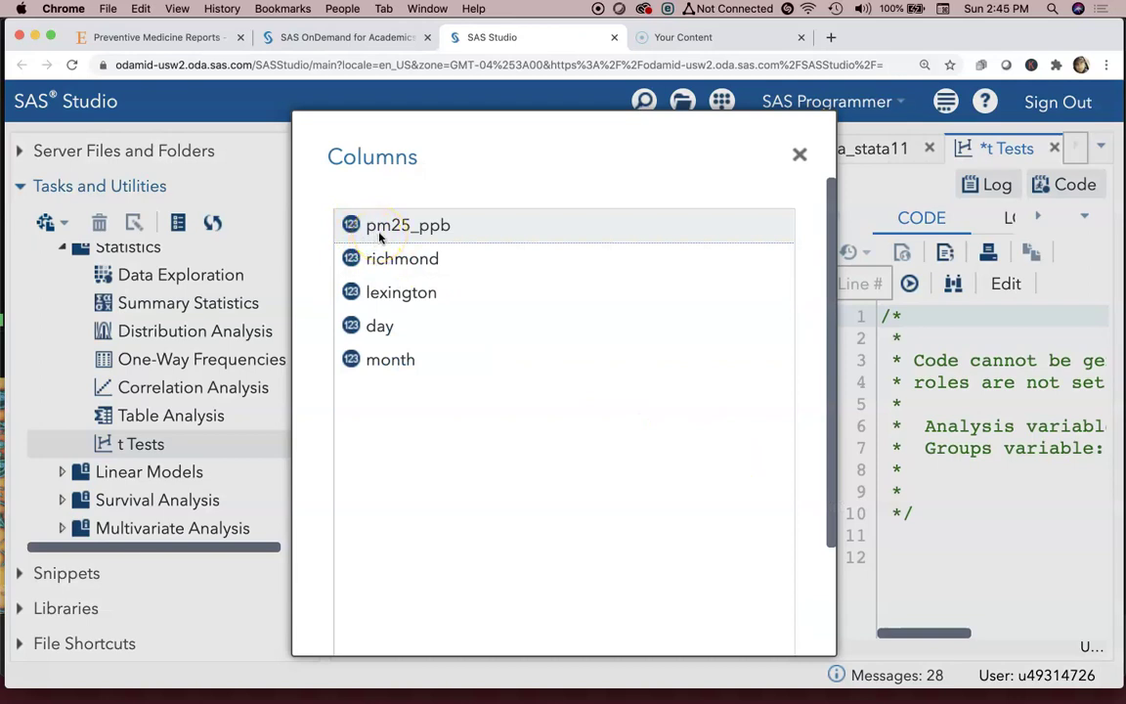
double_click(381, 231)
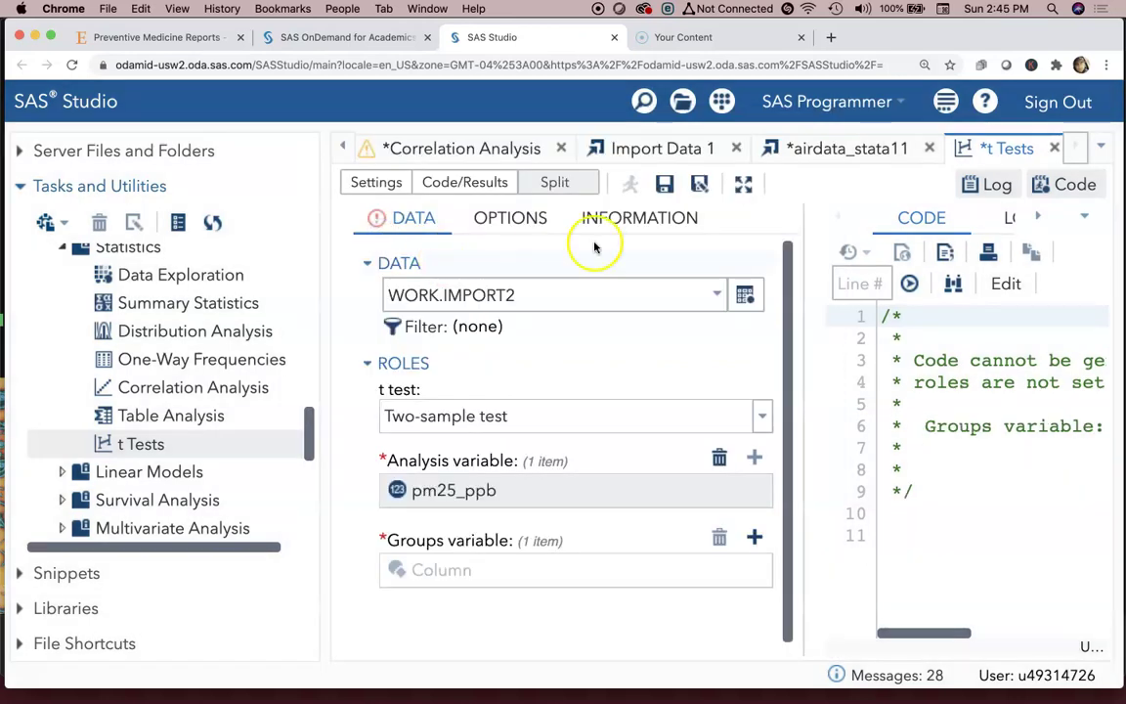
left_click(831, 152)
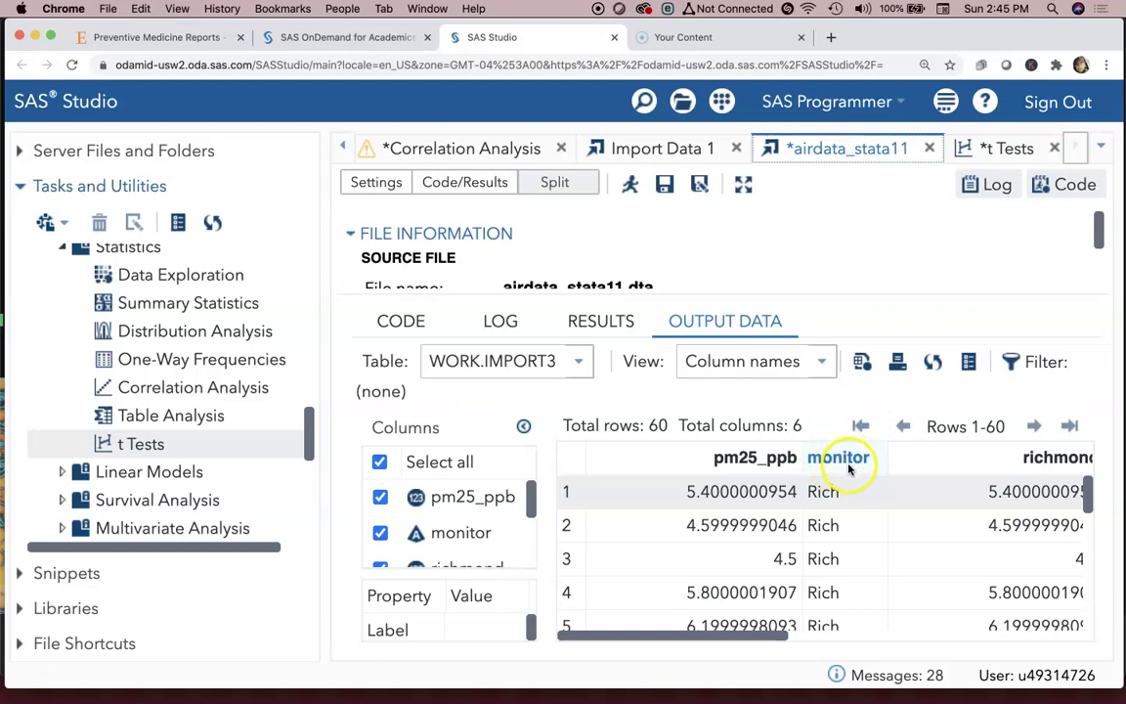
Assign monitor as the groups variable in the t Tests task.
left_click(996, 151)
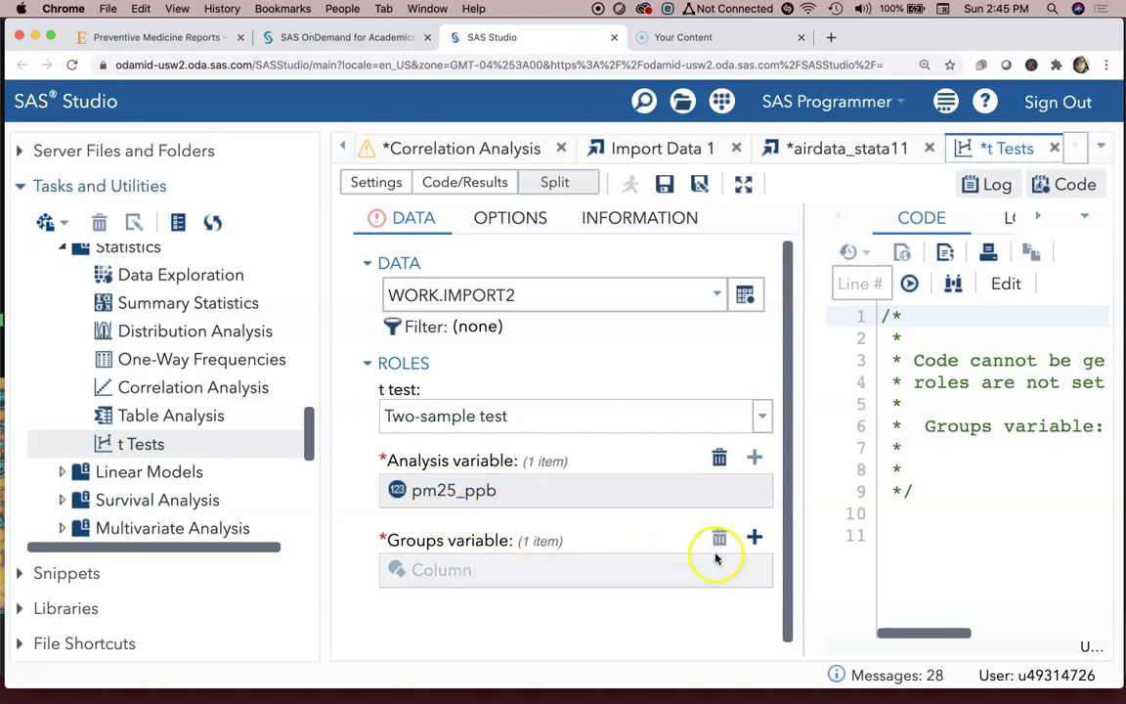
left_click(760, 539)
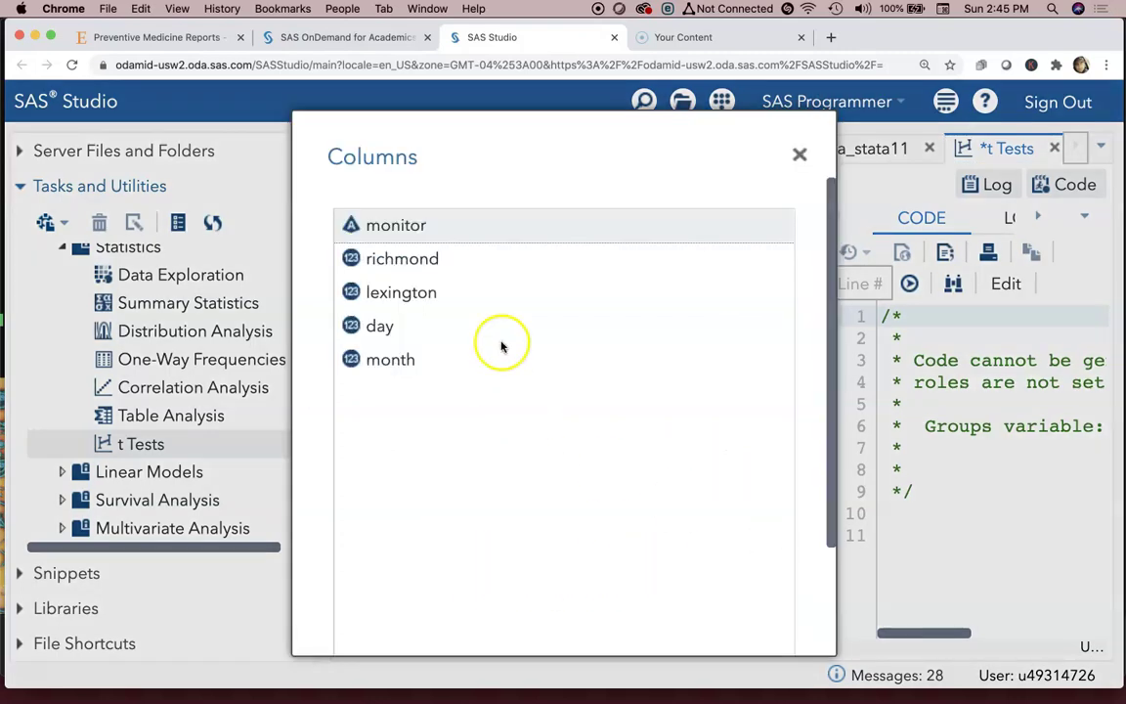
left_click(429, 233)
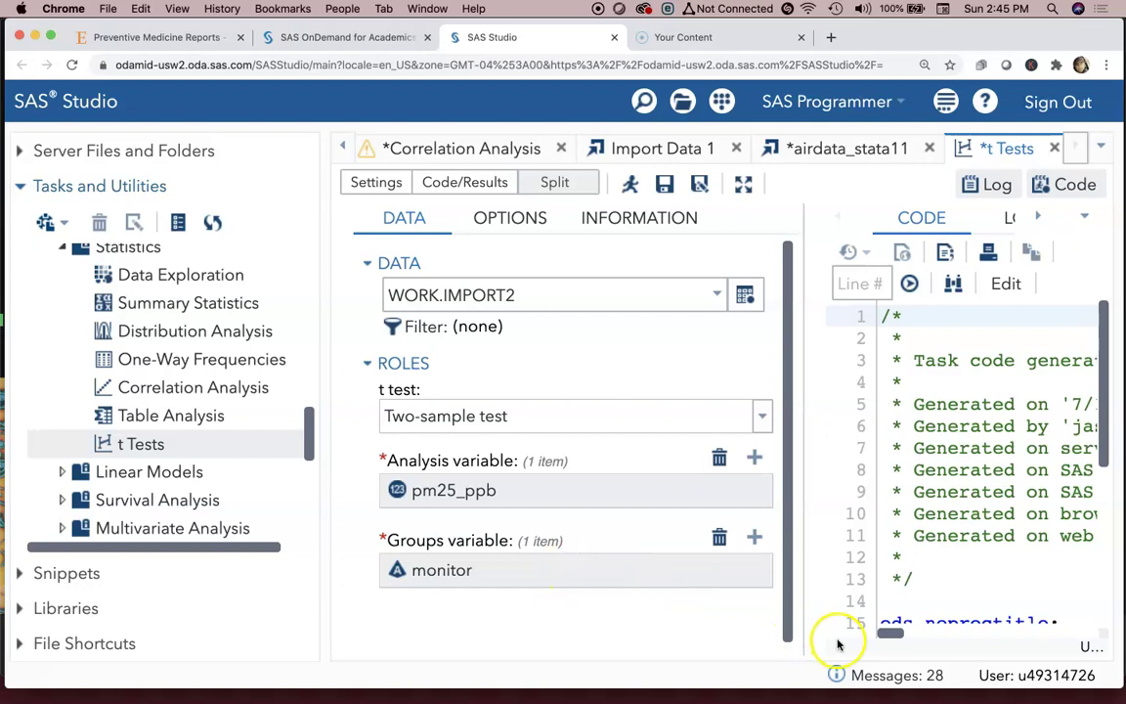
mouse_move(890, 635)
left_mouse_down()
mouse_move(929, 634)
mouse_move(893, 634)
left_mouse_up()
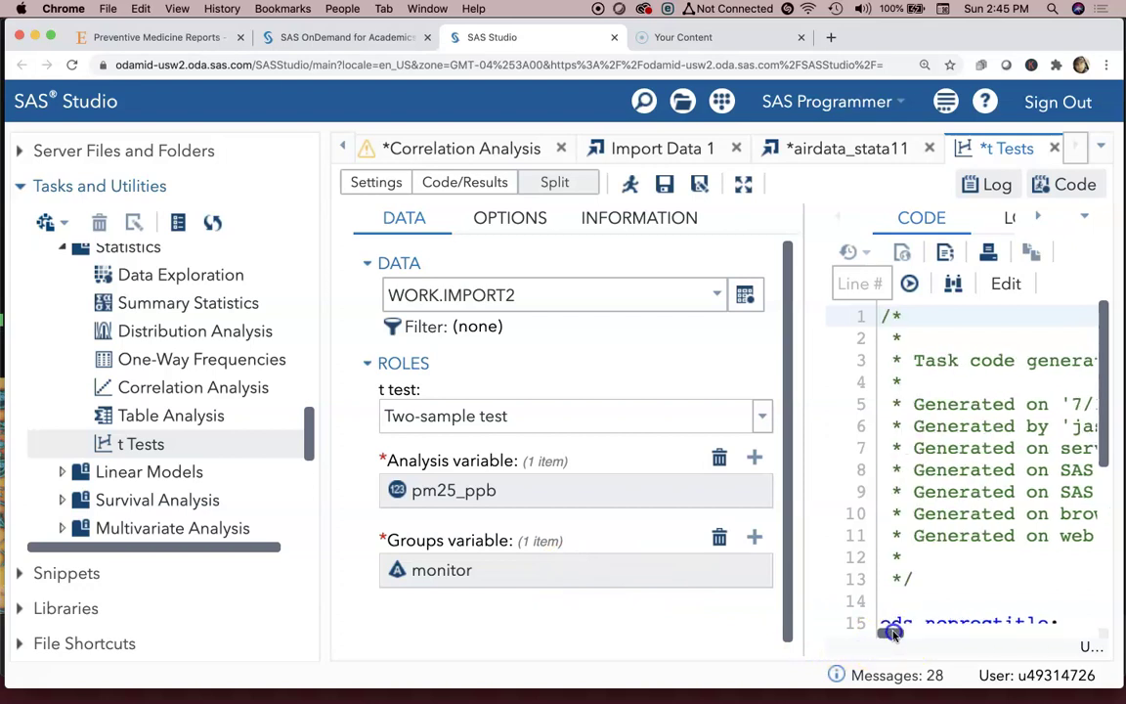
On the Options tab, enable the Wilcoxon rank-sum test and the Cox and Cochran unequal-variance approximation.
left_click(502, 221)
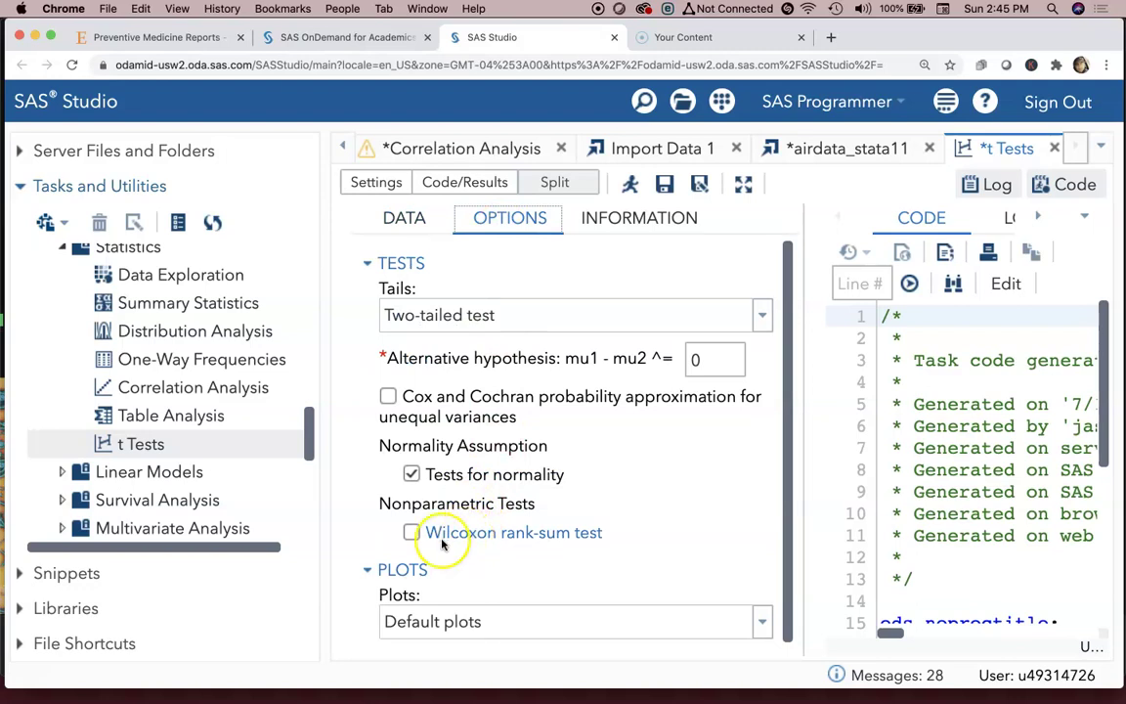
left_click(412, 534)
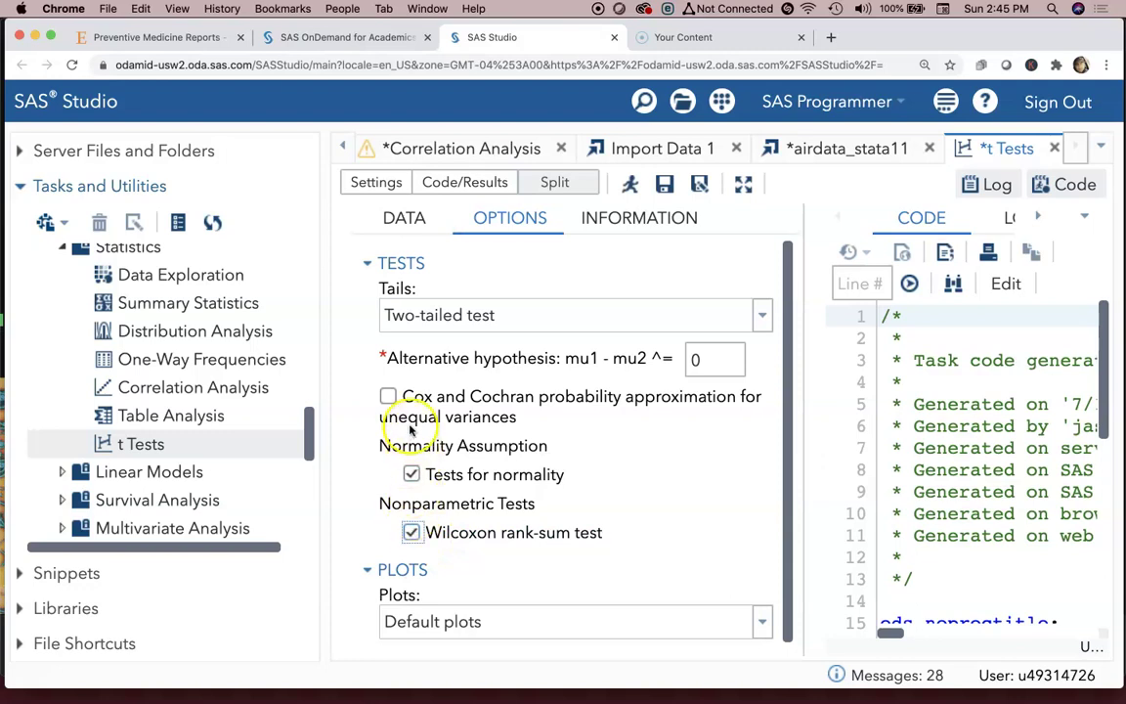
left_click(389, 398)
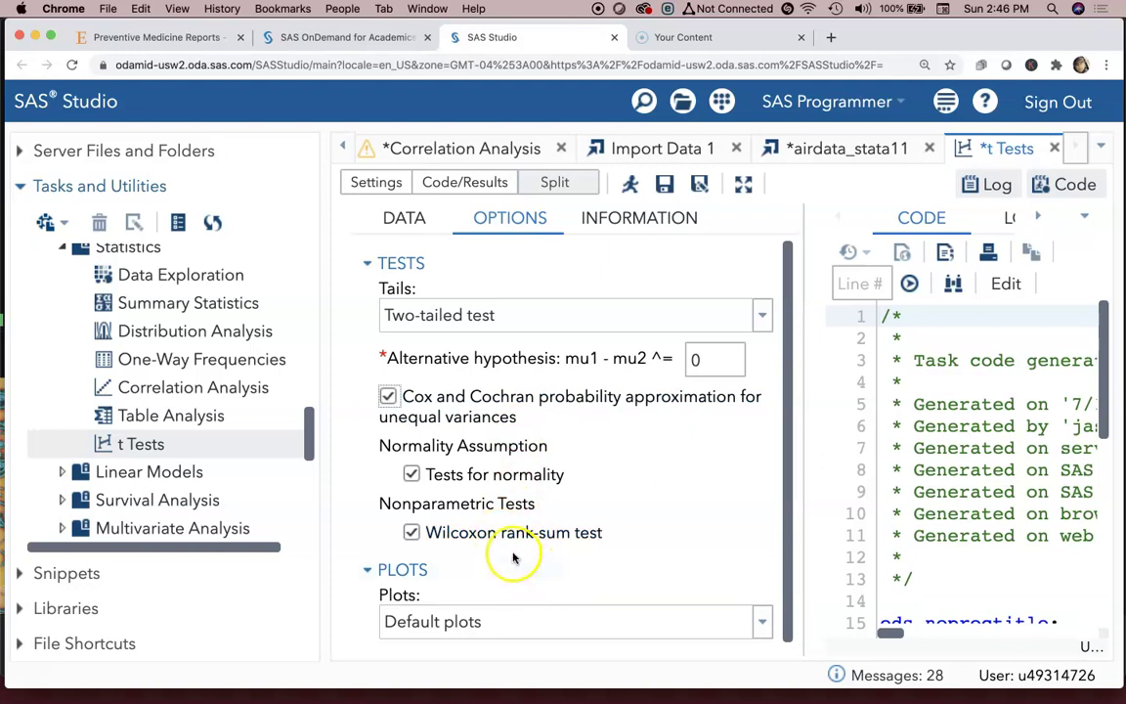
left_click_drag(870, 37, 851, 37)
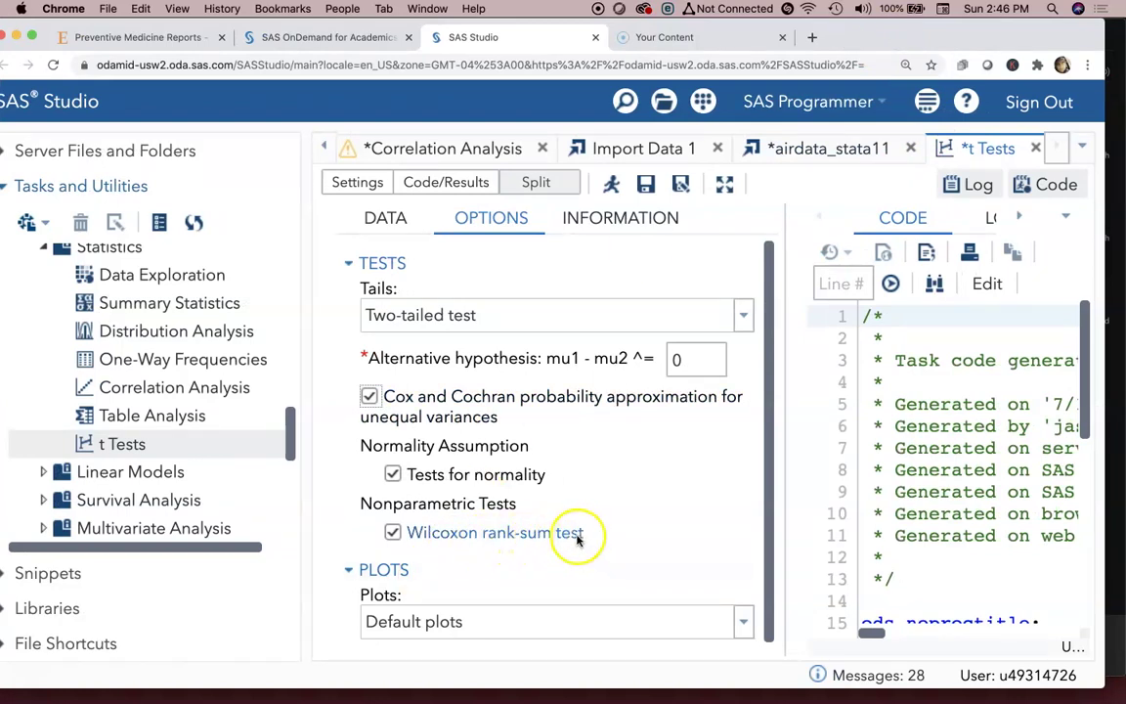
Run the two-sample t test, widen the results pane and review the generated normality-test code.
left_click(614, 188)
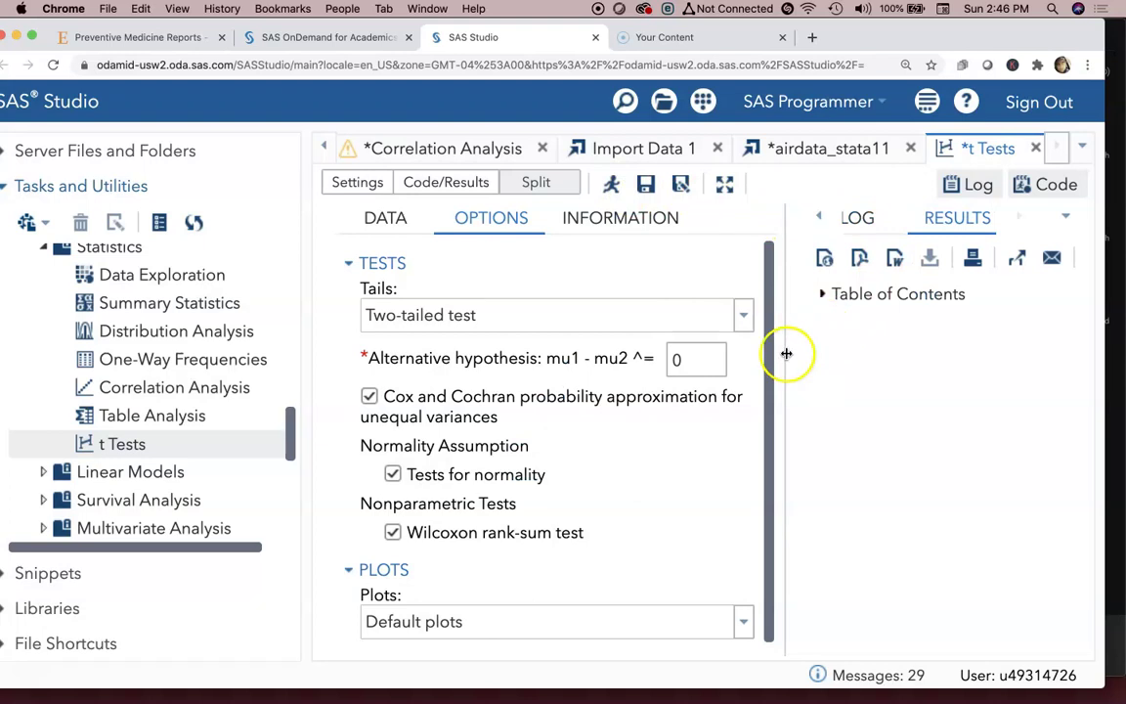
left_click_drag(786, 352, 599, 355)
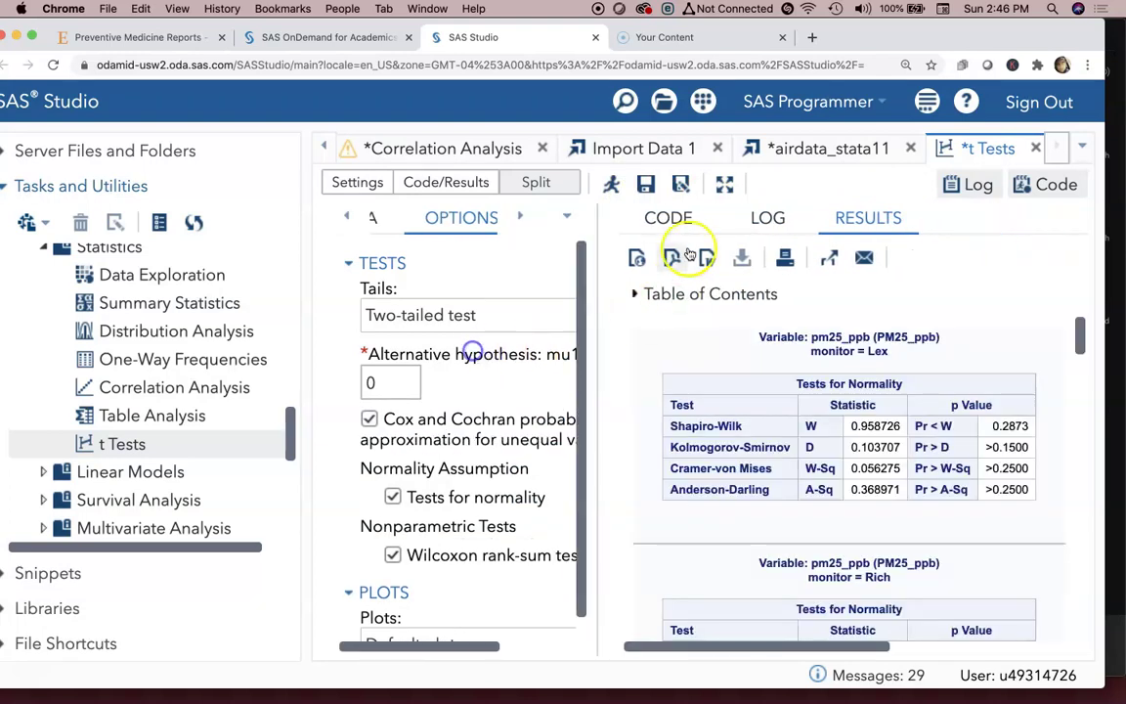
left_click(668, 218)
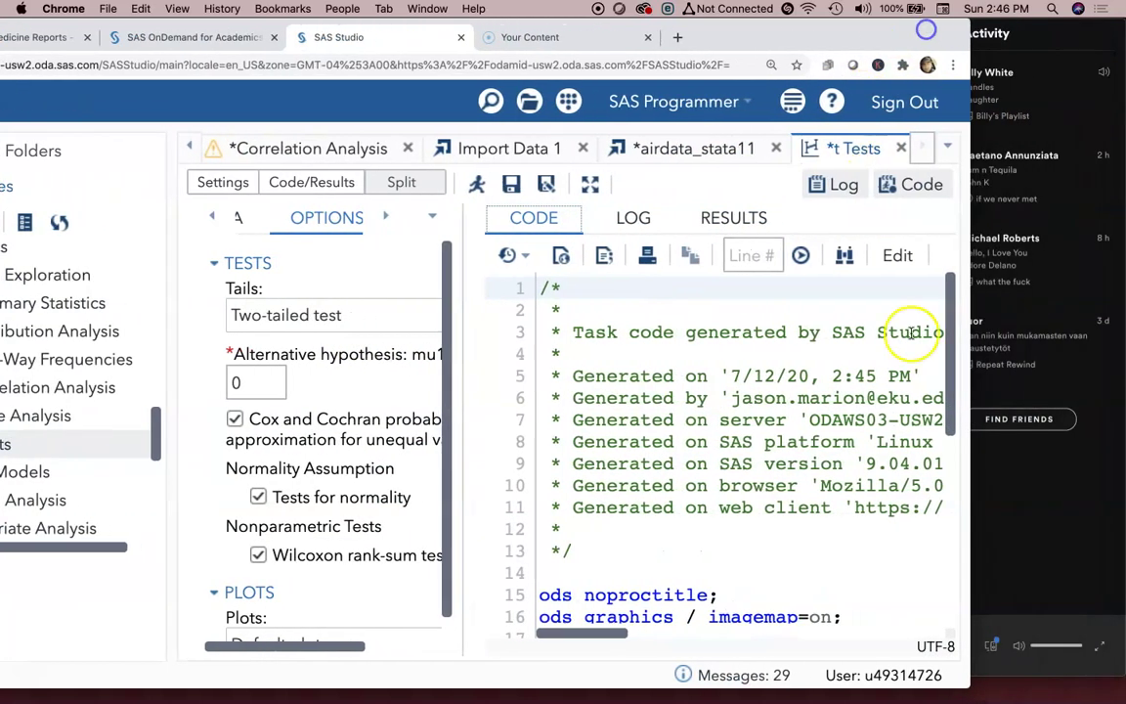
left_click_drag(981, 694, 1056, 702)
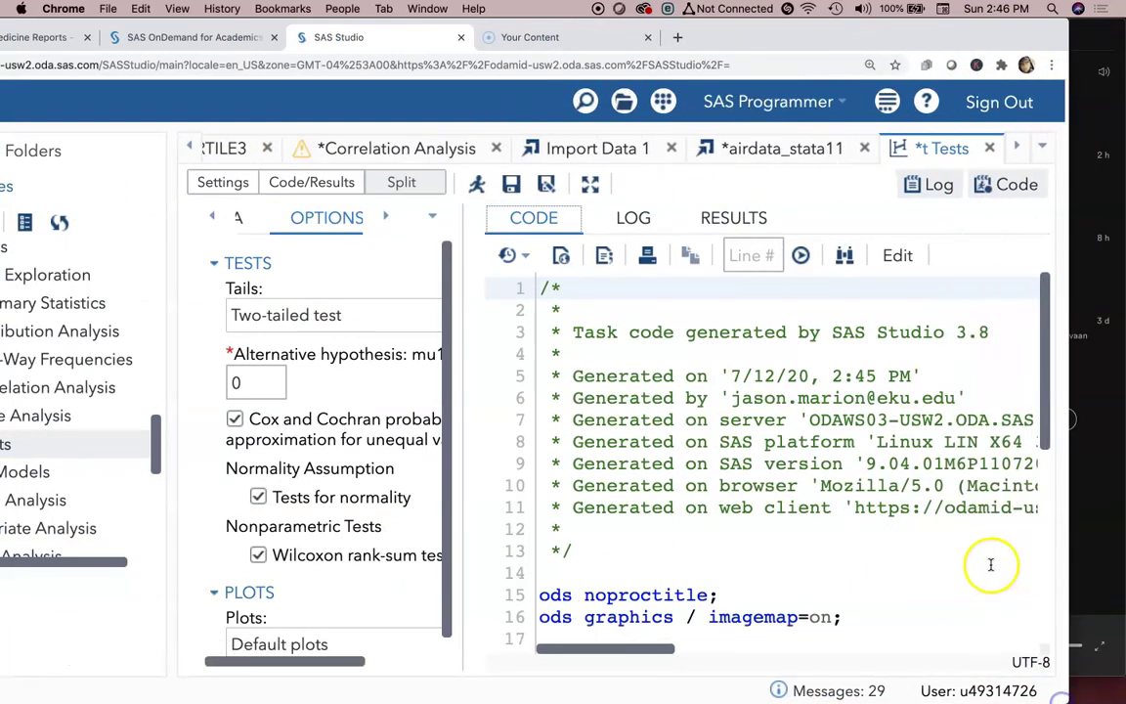
key("super+minus")
key("super+minus")
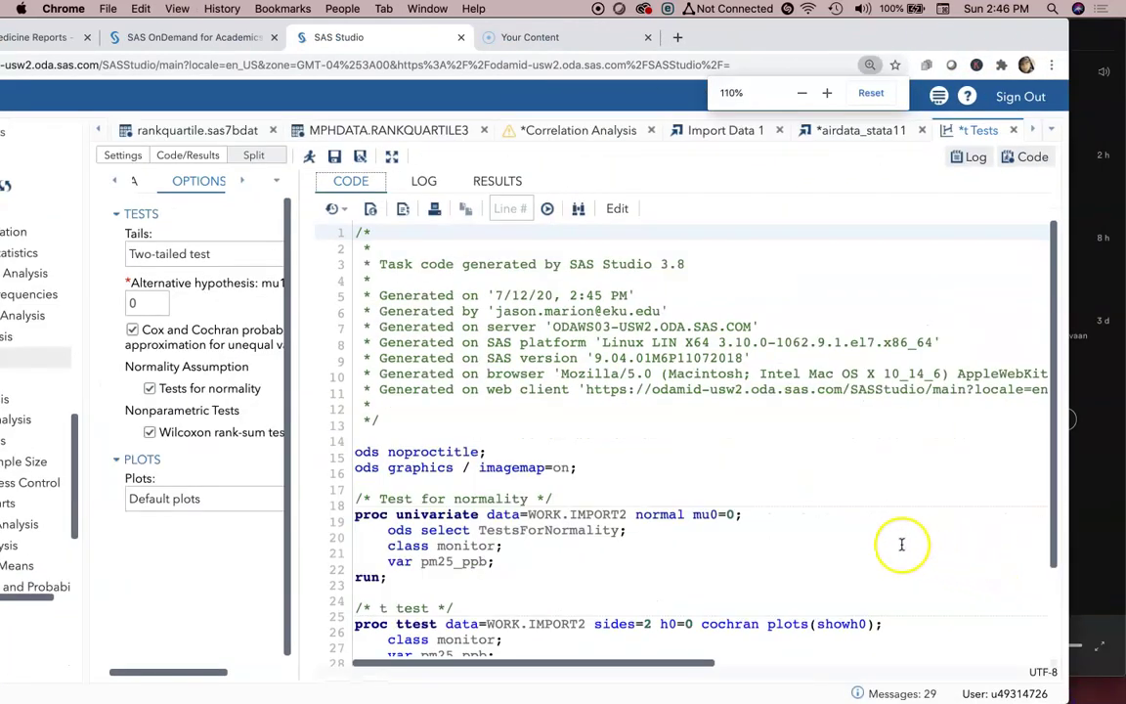
scroll(612, 542, "down", 4)
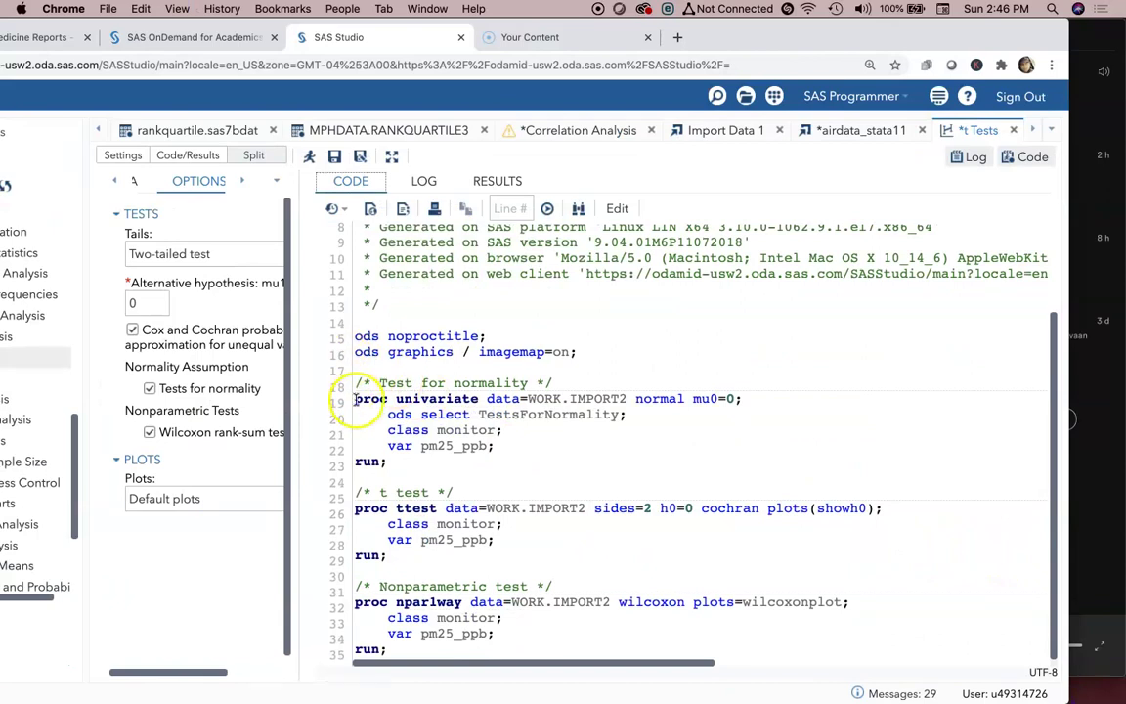
left_click_drag(347, 393, 663, 648)
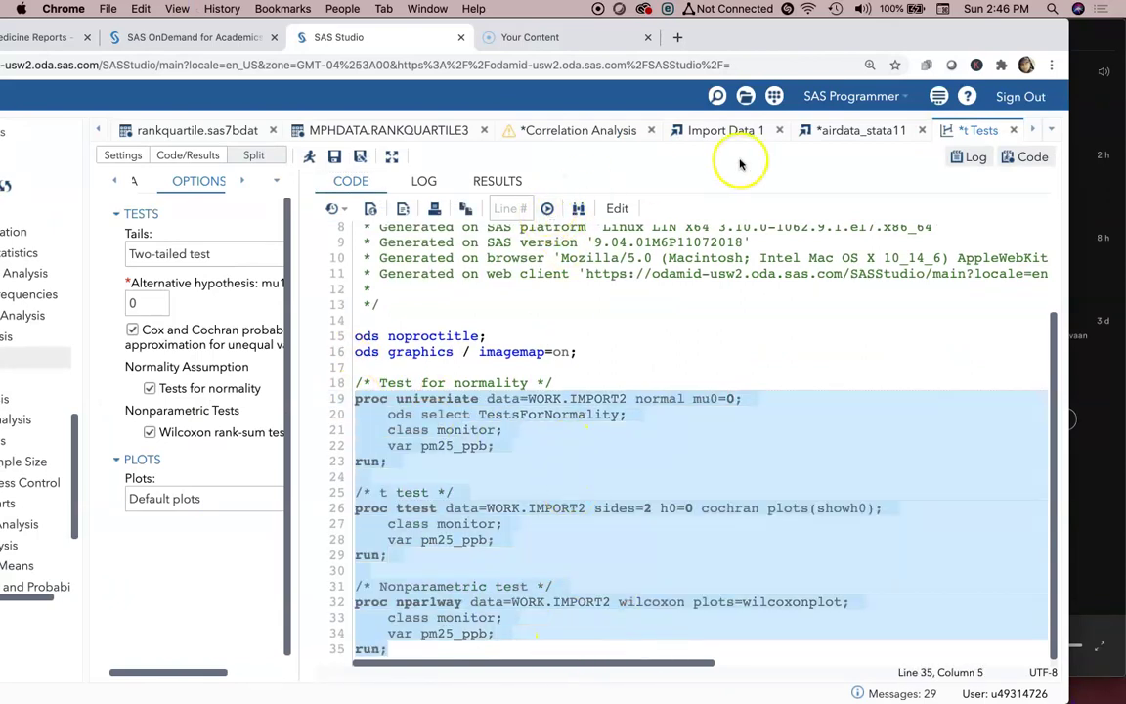
Return to the results and zoom the page to 150% to read the Tests for Normality tables.
left_click(497, 181)
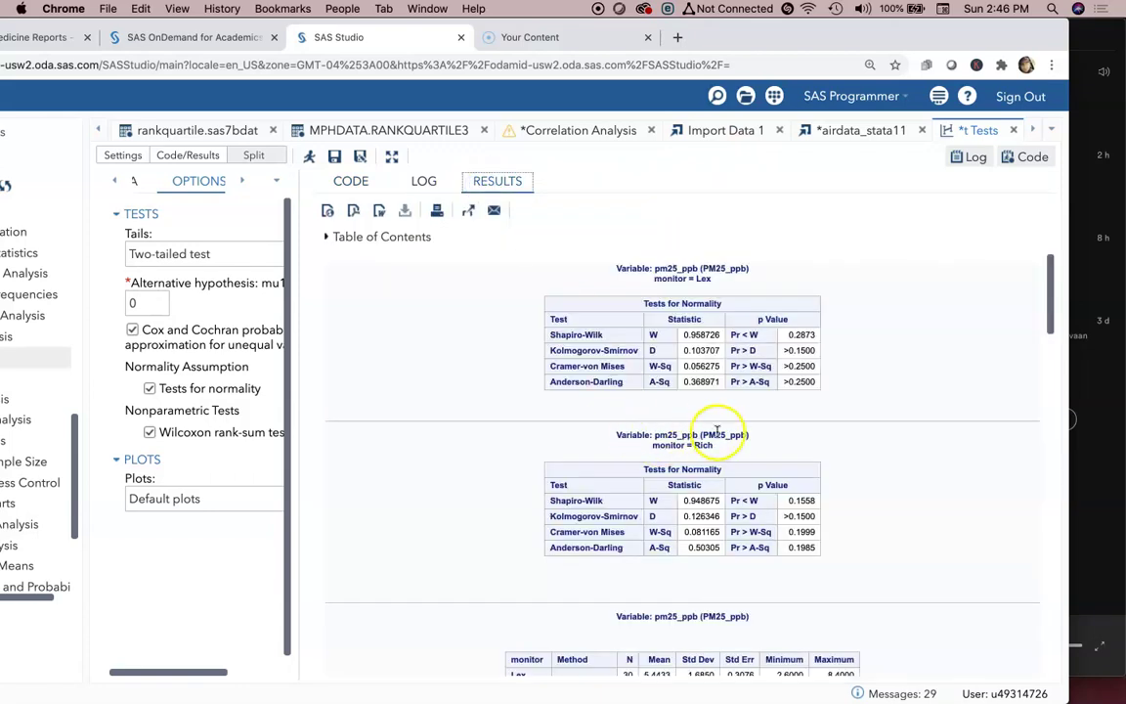
key("super+equal")
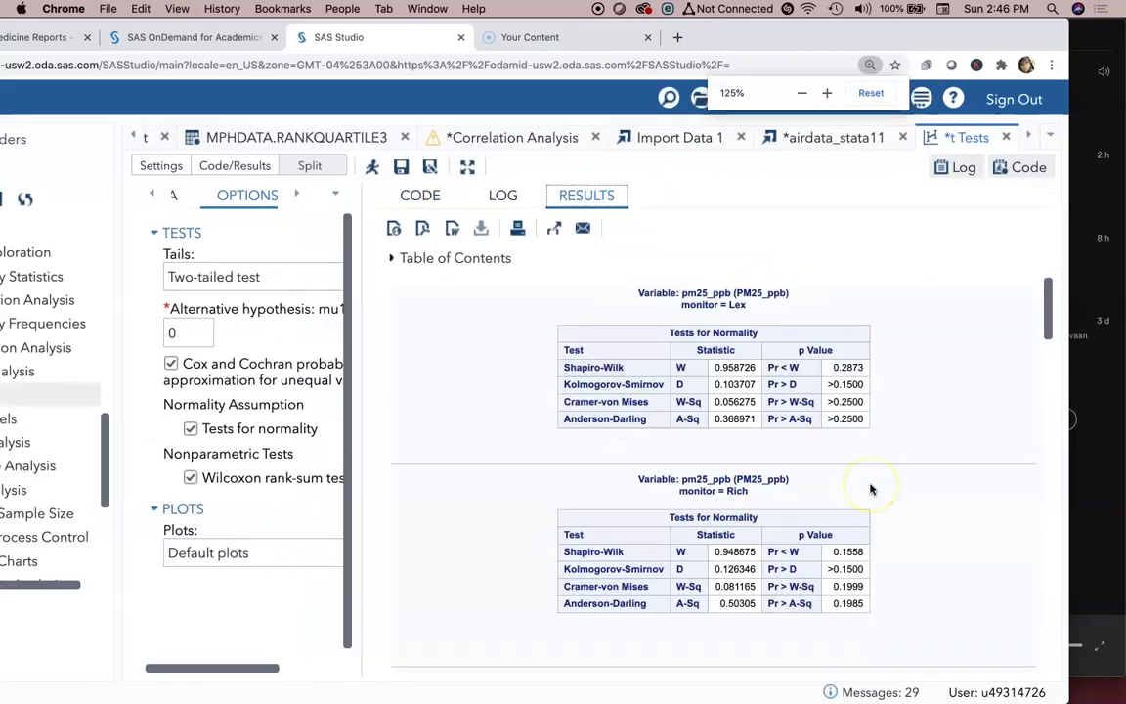
key("super+equal")
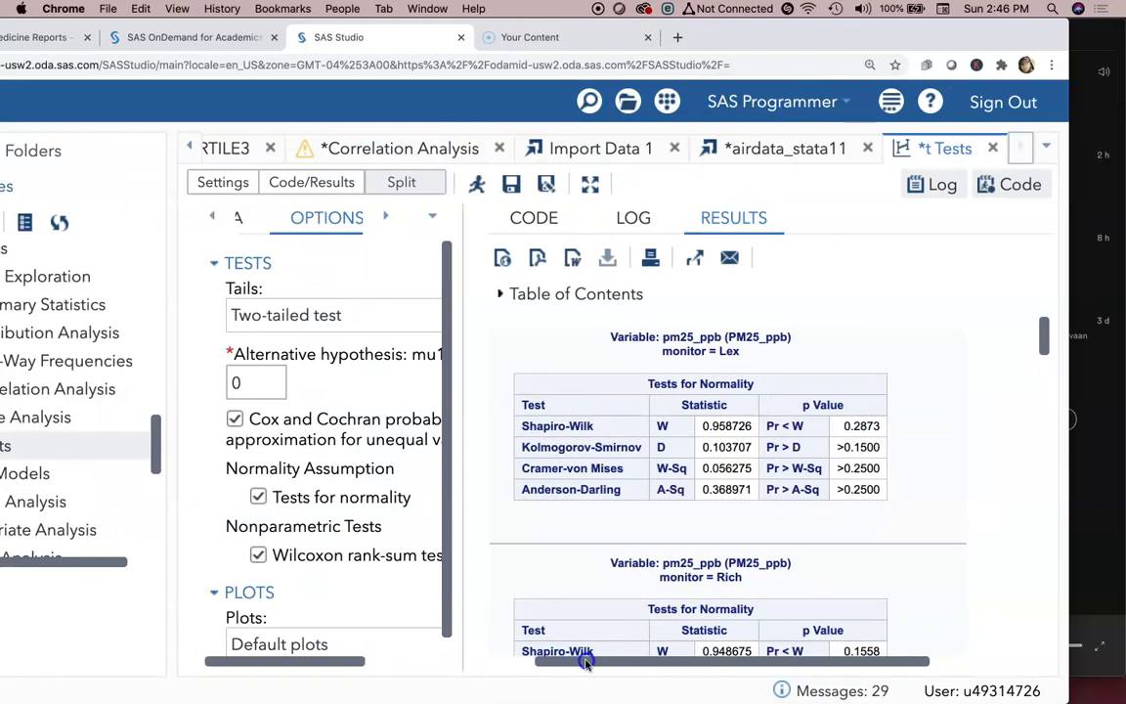
left_click_drag(585, 663, 591, 663)
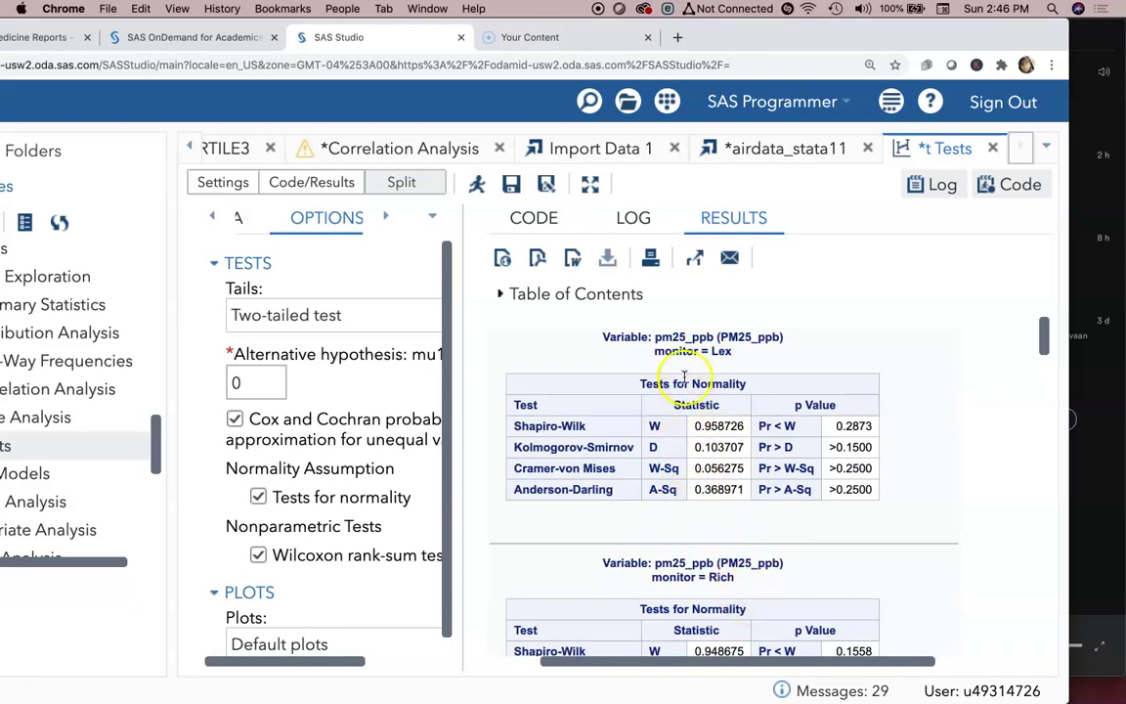
left_click_drag(657, 336, 704, 336)
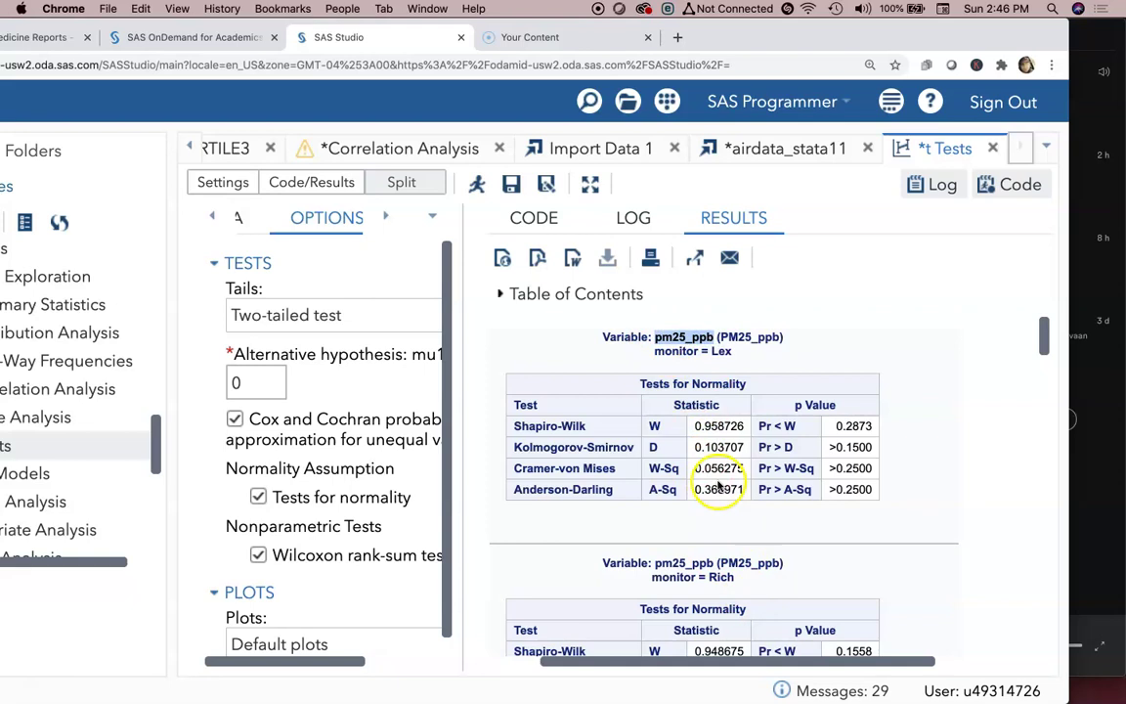
scroll(705, 459, "down", 1)
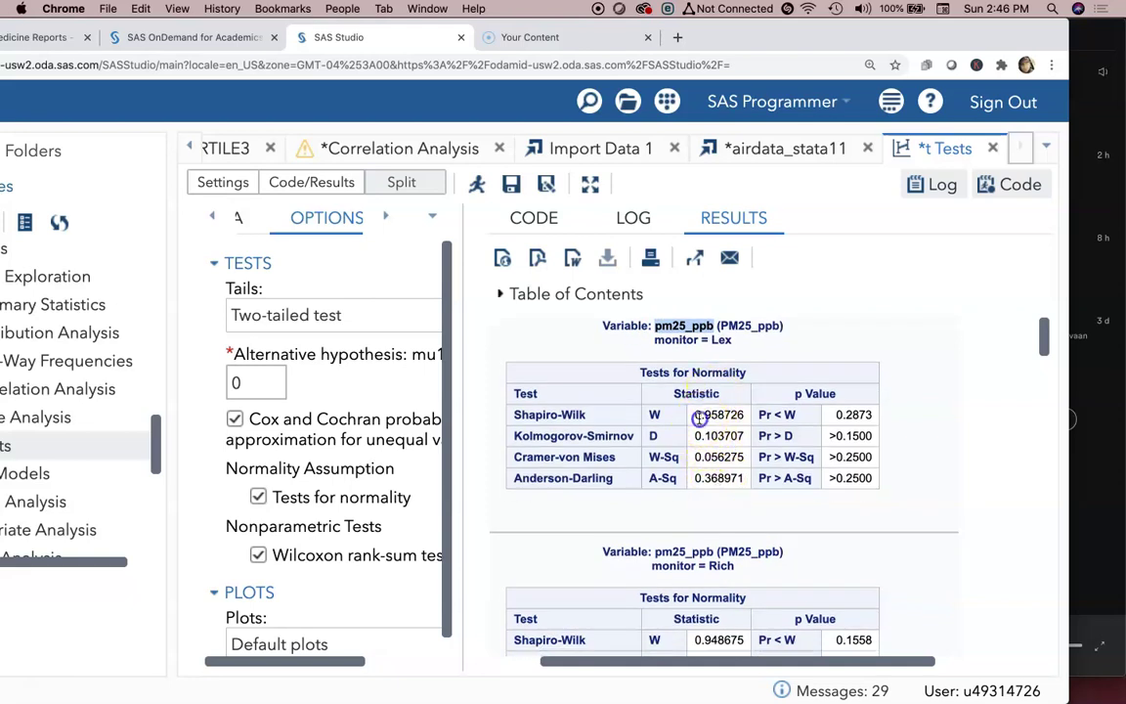
left_click_drag(695, 414, 741, 415)
left_click_drag(836, 415, 872, 415)
scroll(853, 489, "down", 1)
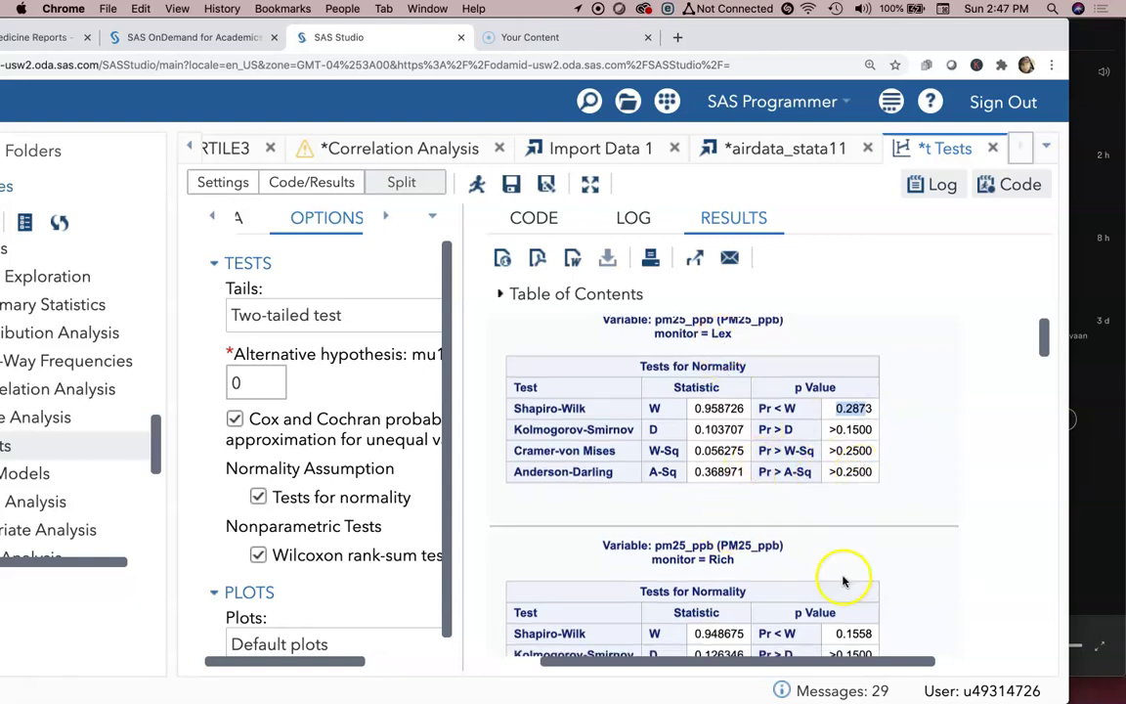
scroll(850, 630, "down", 3)
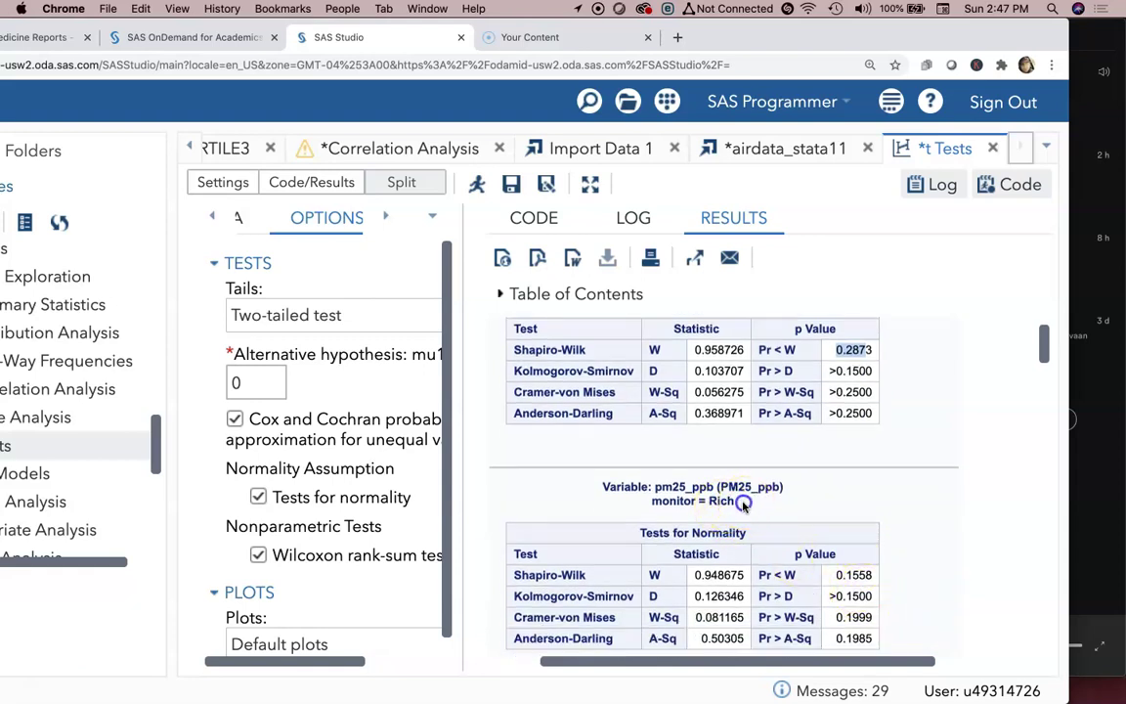
left_click_drag(739, 500, 661, 501)
scroll(841, 557, "down", 1)
left_click_drag(836, 551, 872, 596)
left_click(861, 613)
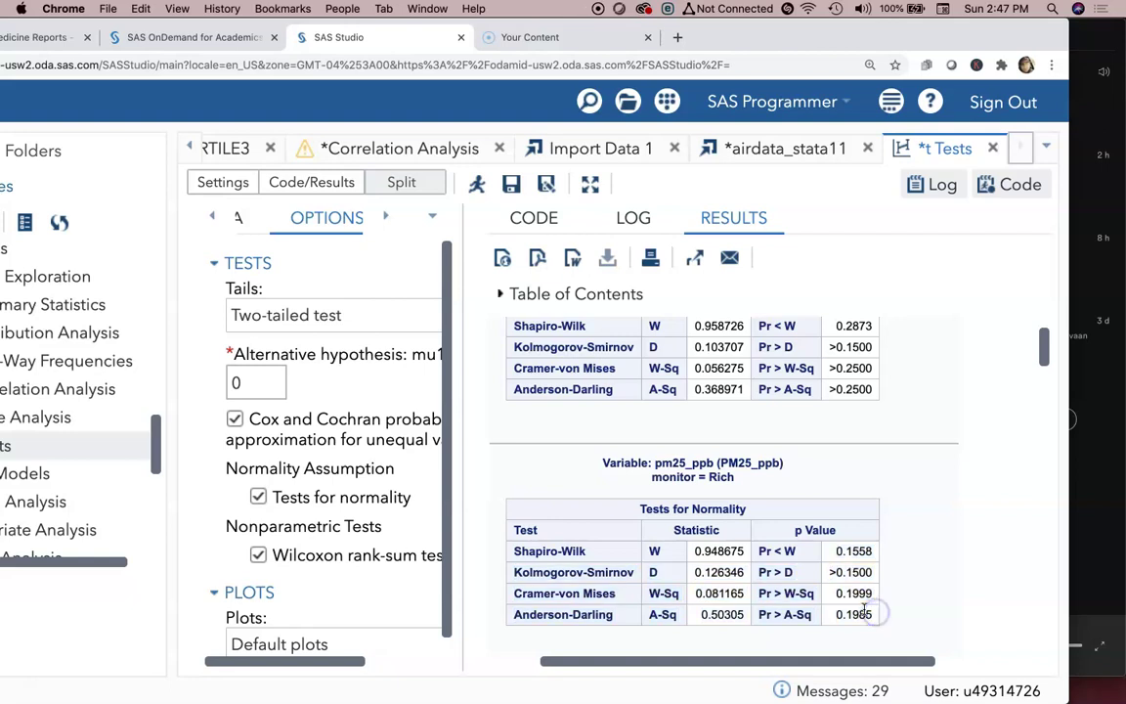
scroll(733, 513, "down", 1)
left_click(724, 532)
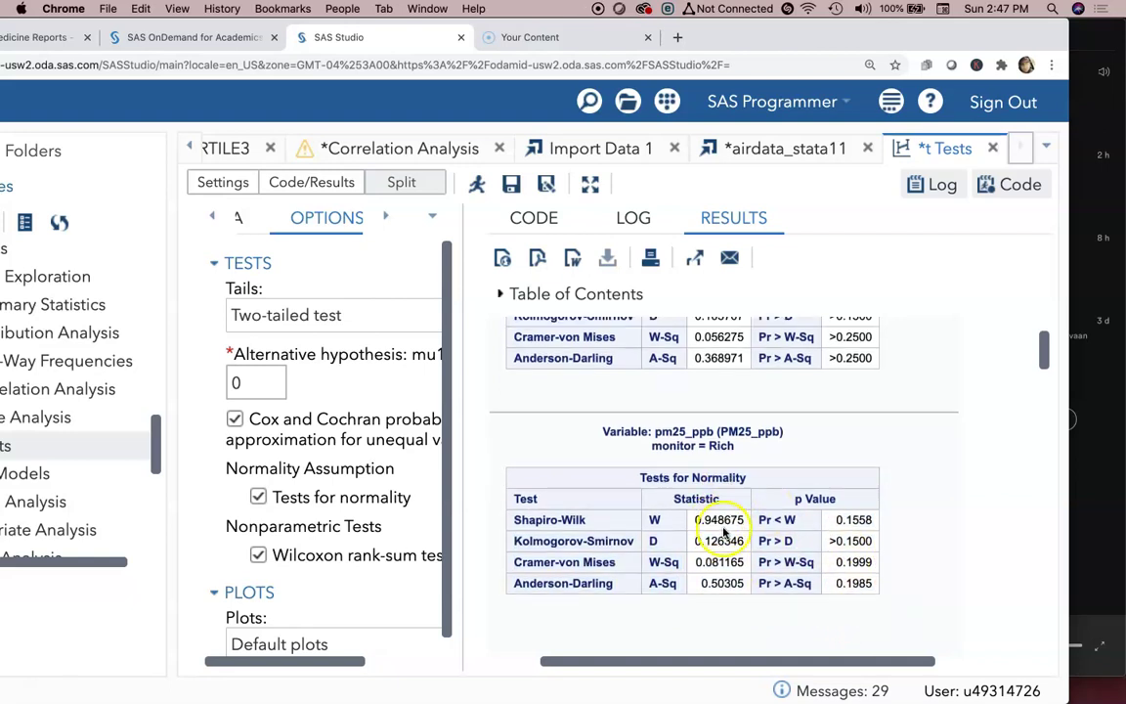
scroll(729, 531, "up", 4)
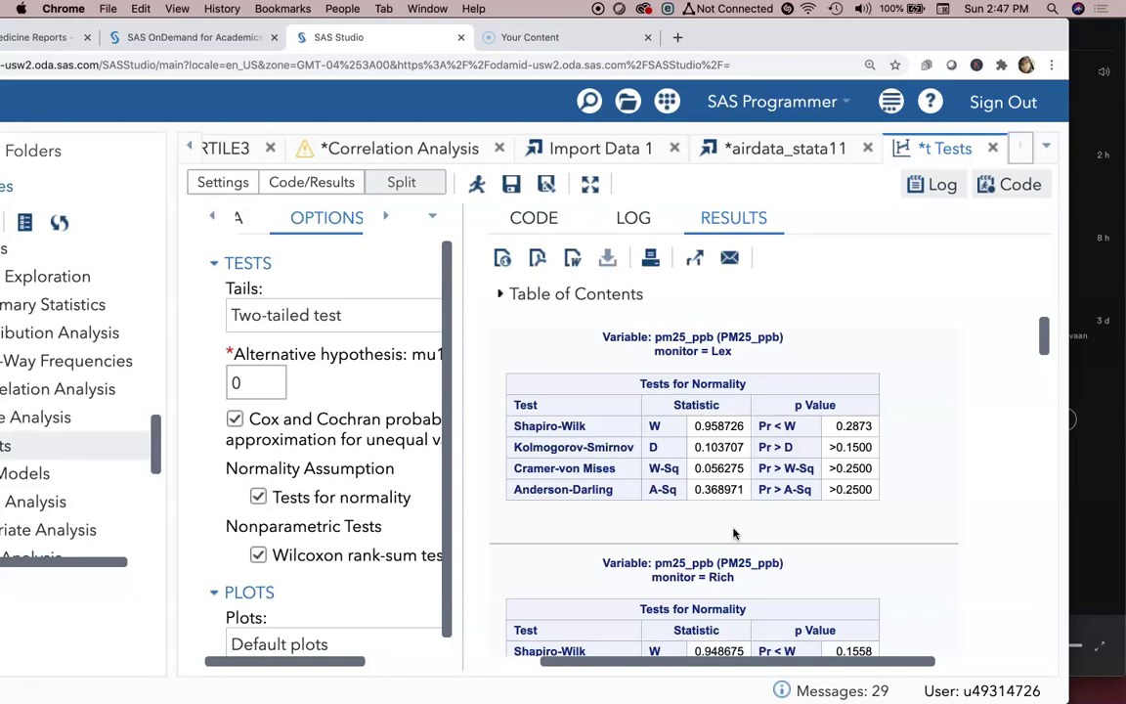
scroll(735, 534, "down", 1)
scroll(734, 533, "down", 8)
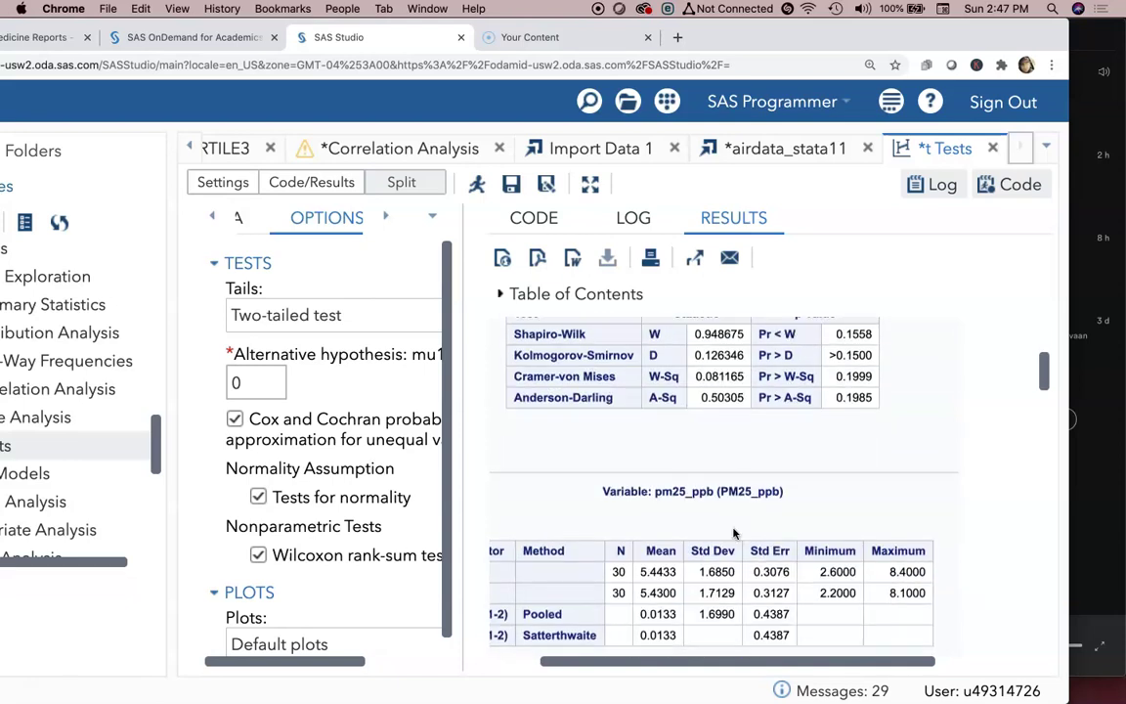
scroll(734, 532, "down", 1)
scroll(735, 533, "down", 1)
left_click_drag(753, 661, 693, 663)
scroll(898, 489, "down", 1)
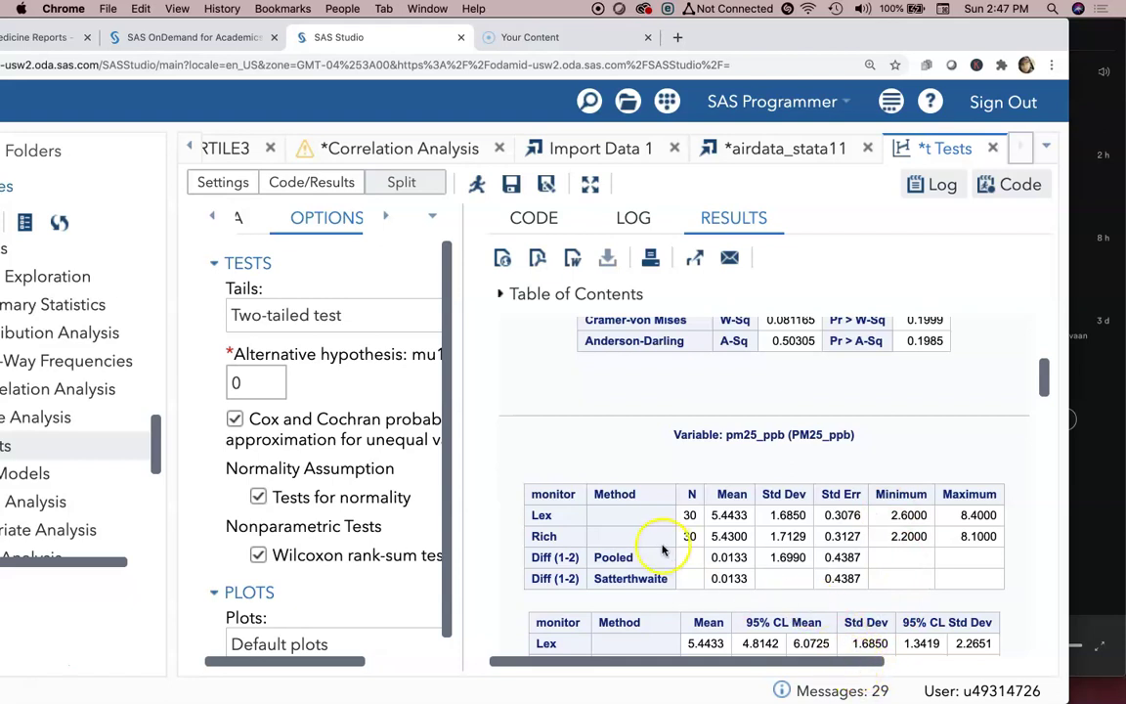
scroll(655, 586, "down", 3)
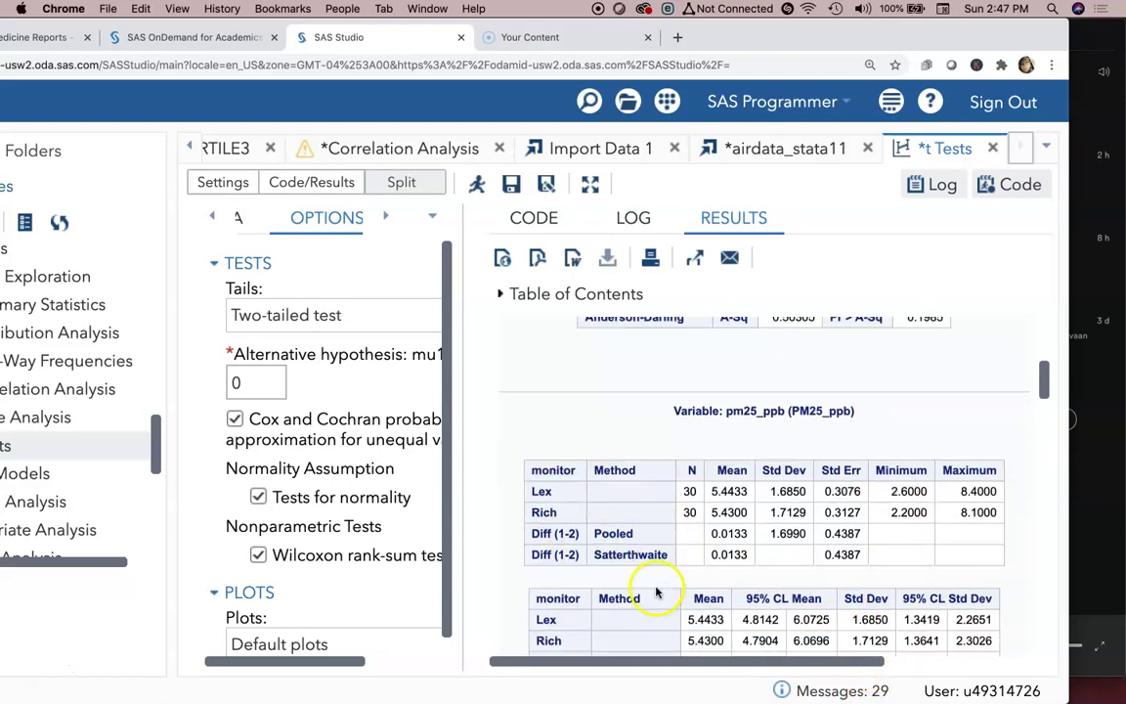
scroll(709, 601, "down", 1)
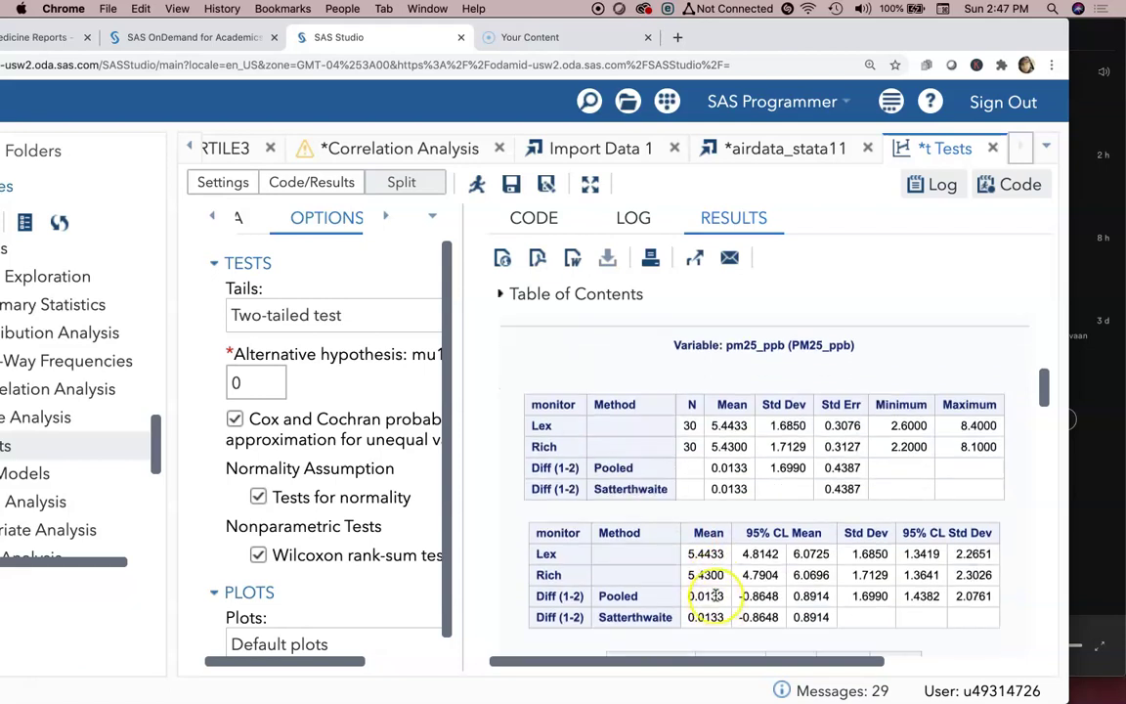
scroll(716, 595, "down", 4)
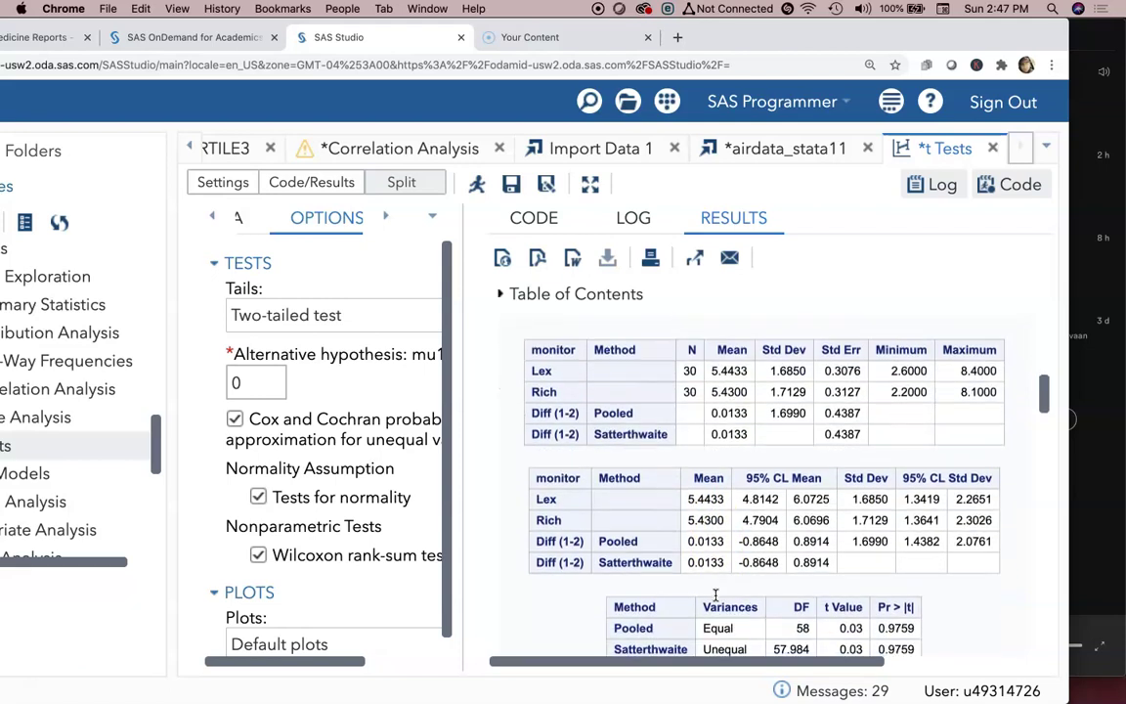
scroll(717, 595, "down", 3)
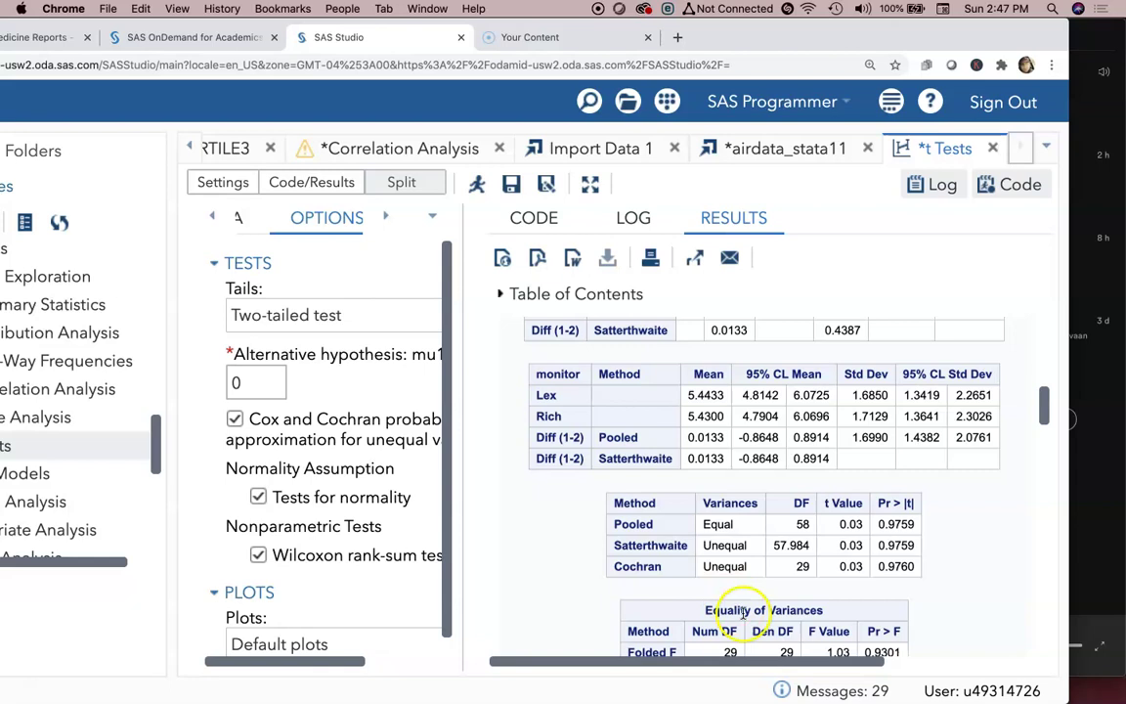
scroll(684, 582, "down", 1)
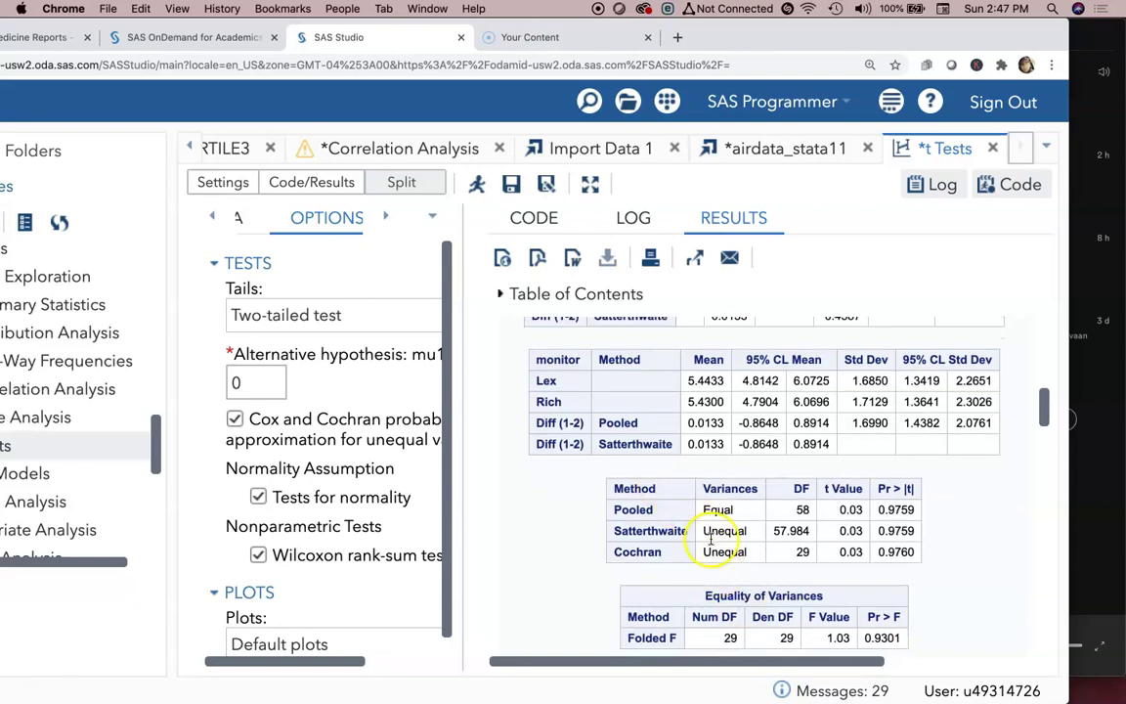
left_click_drag(784, 662, 812, 664)
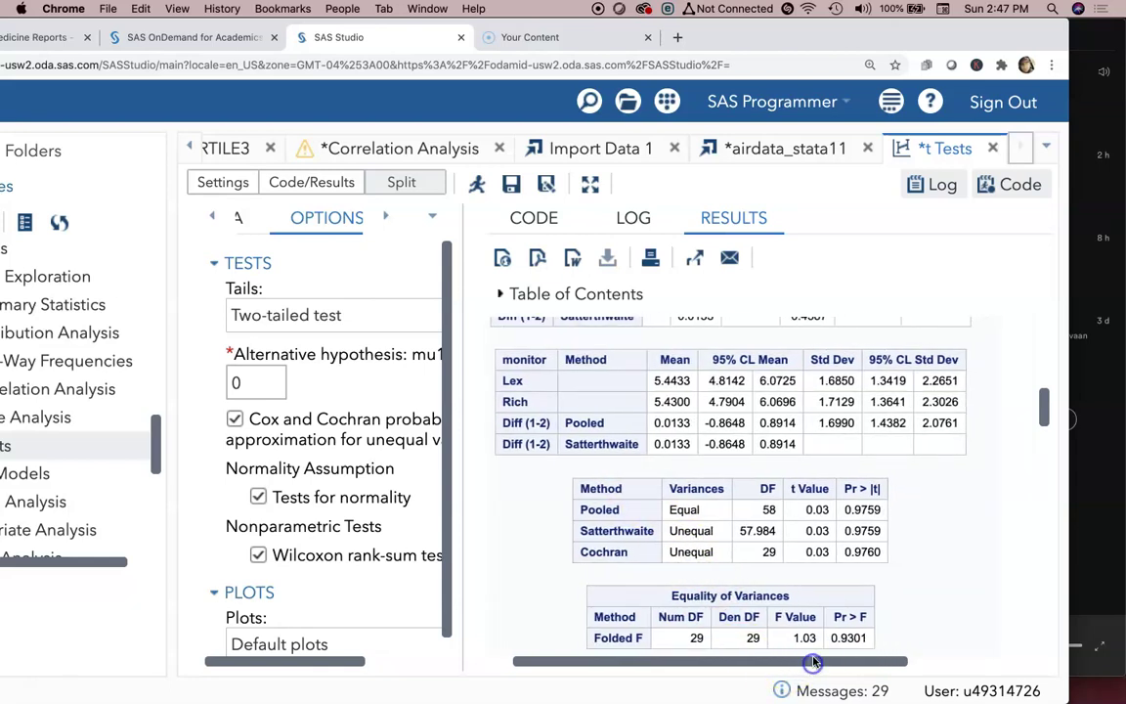
scroll(754, 584, "down", 1)
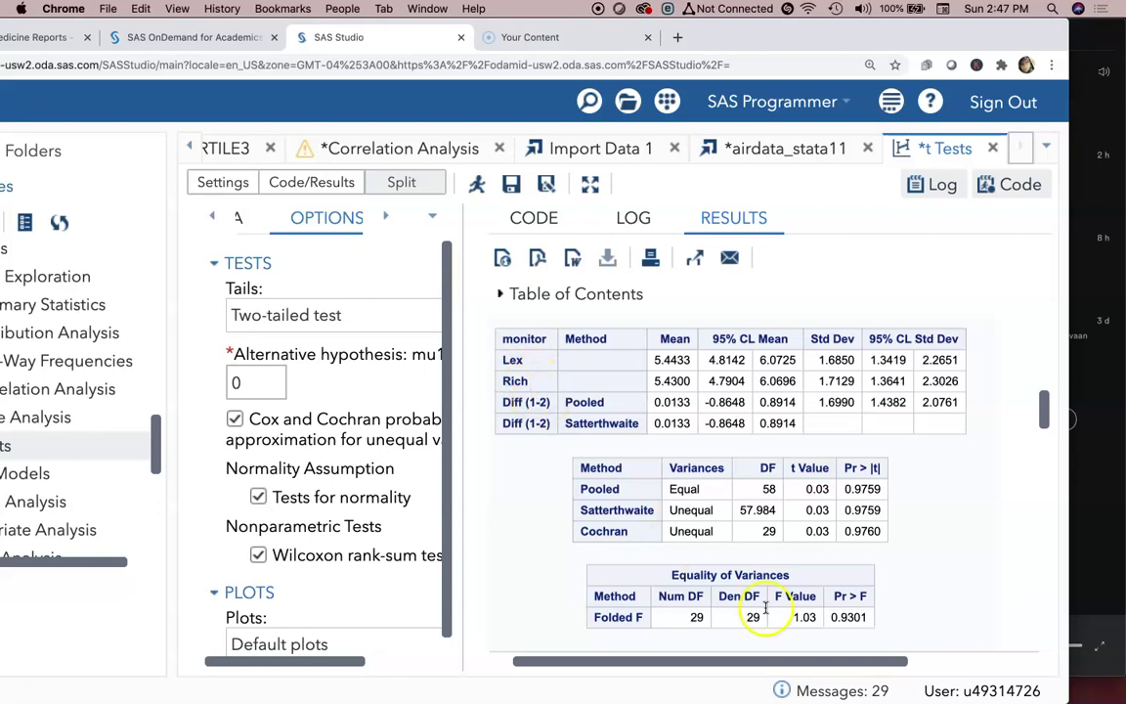
double_click(857, 617)
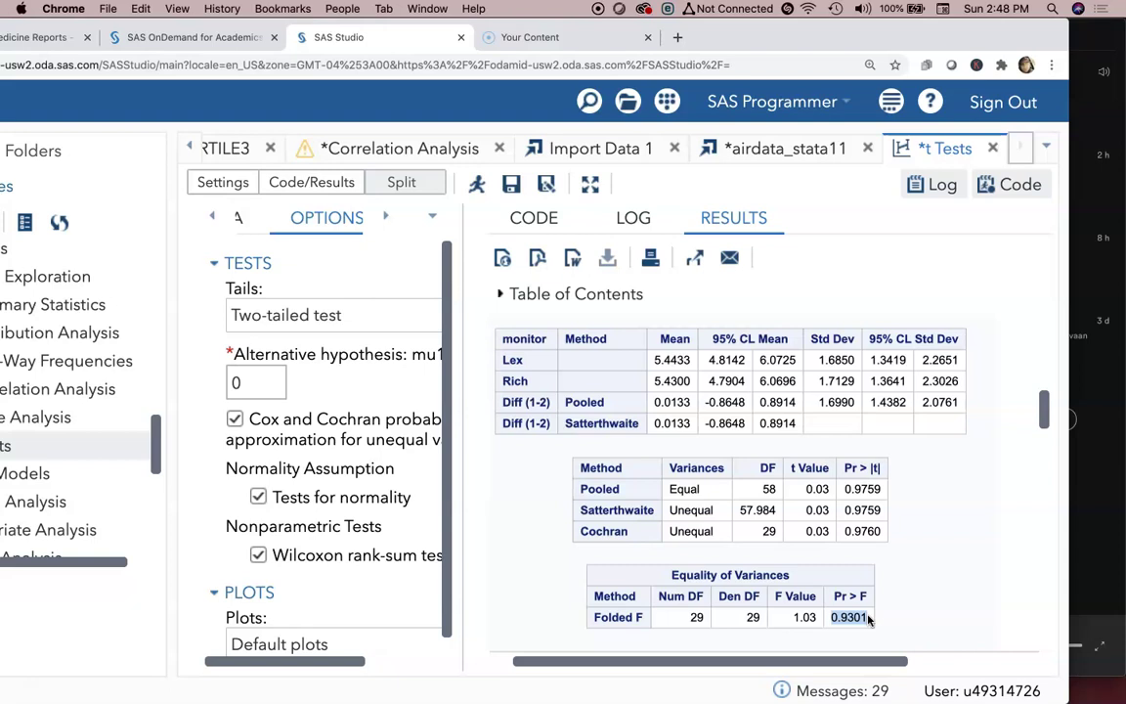
left_click(867, 618)
left_click(905, 599)
scroll(909, 602, "up", 1)
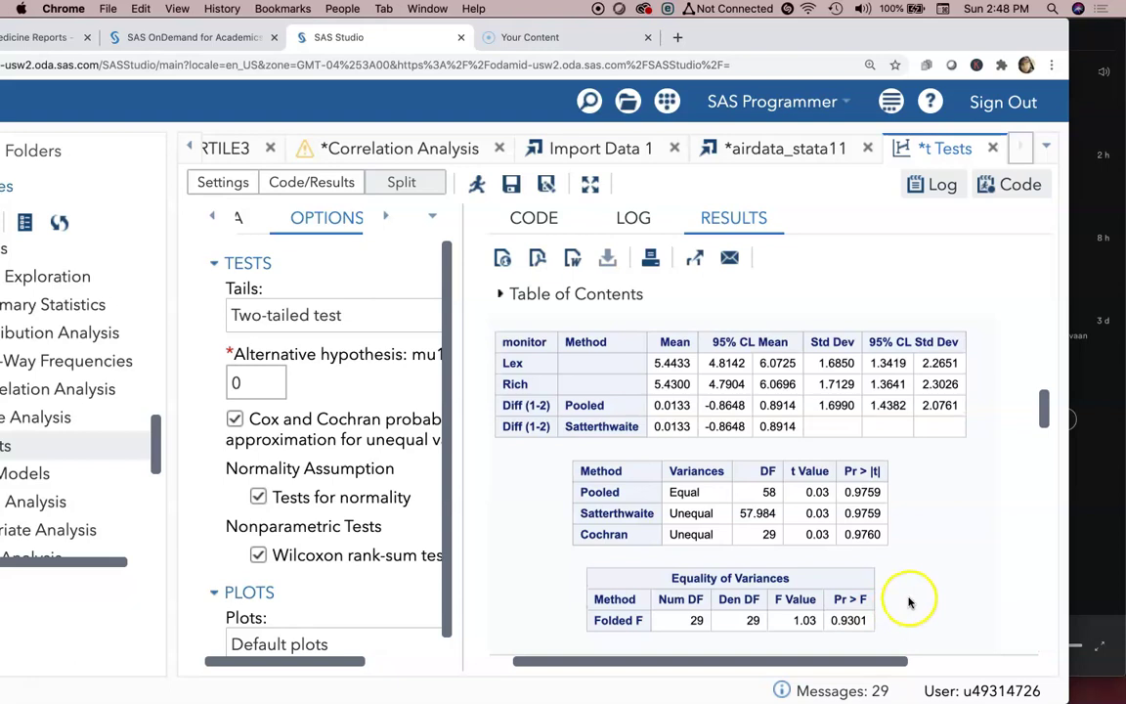
scroll(841, 543, "up", 2)
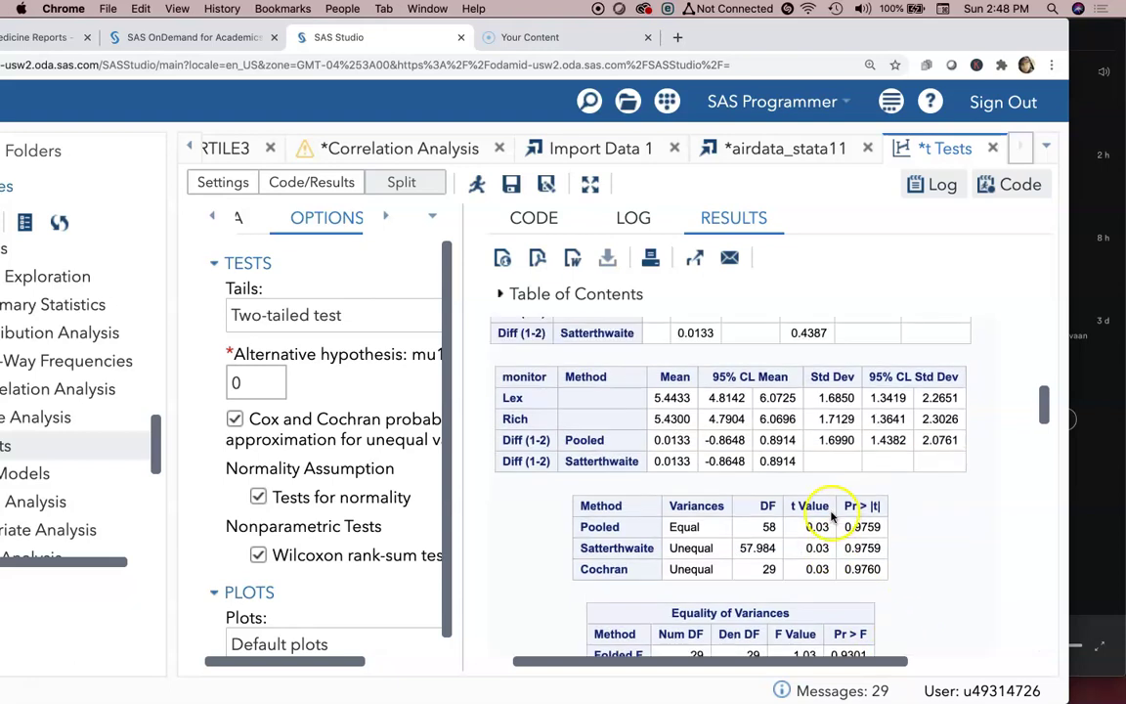
scroll(836, 541, "down", 1)
left_click_drag(839, 524, 584, 523)
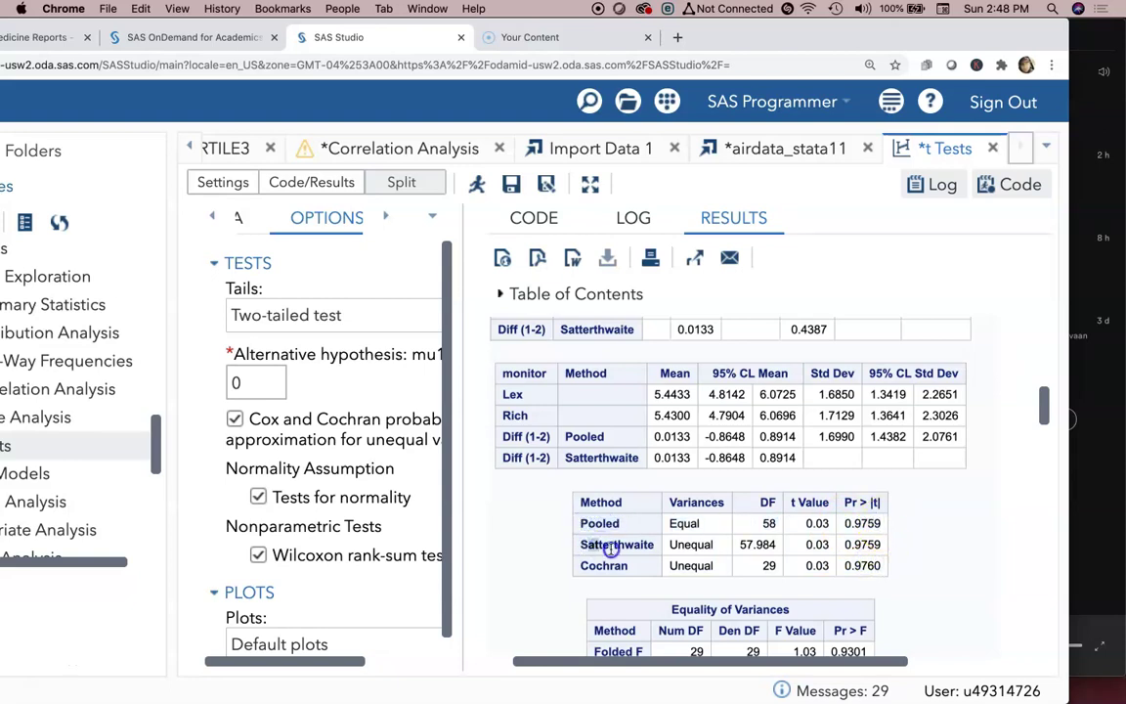
left_click_drag(582, 545, 881, 562)
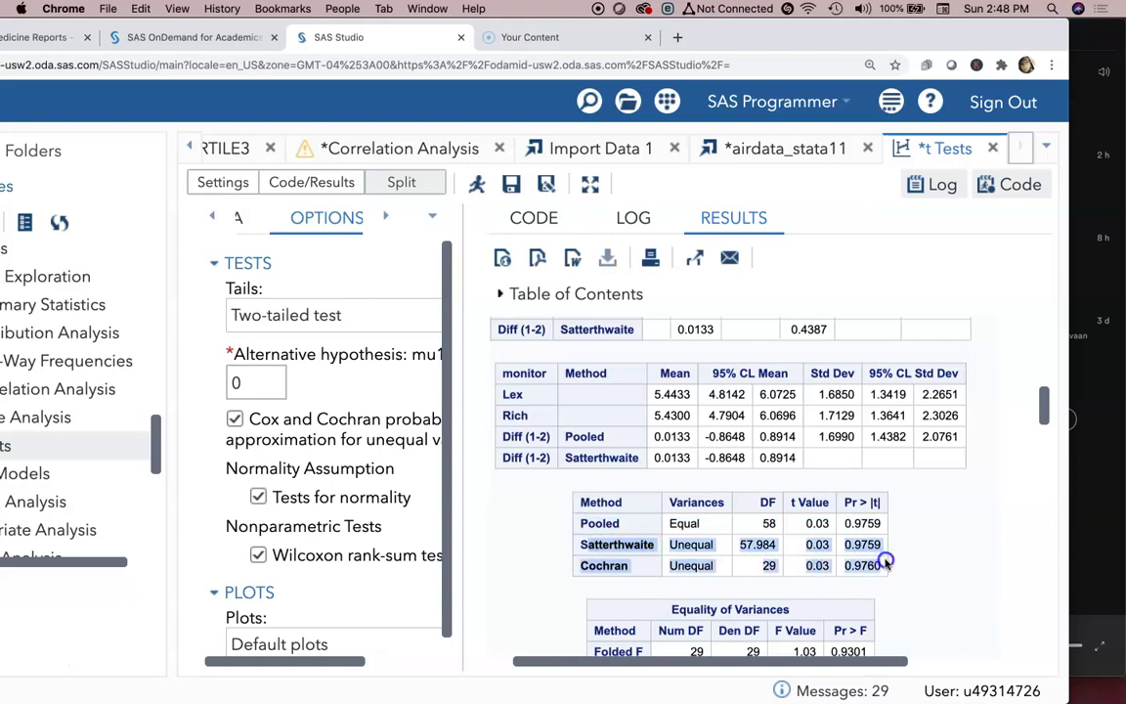
left_click_drag(580, 545, 885, 544)
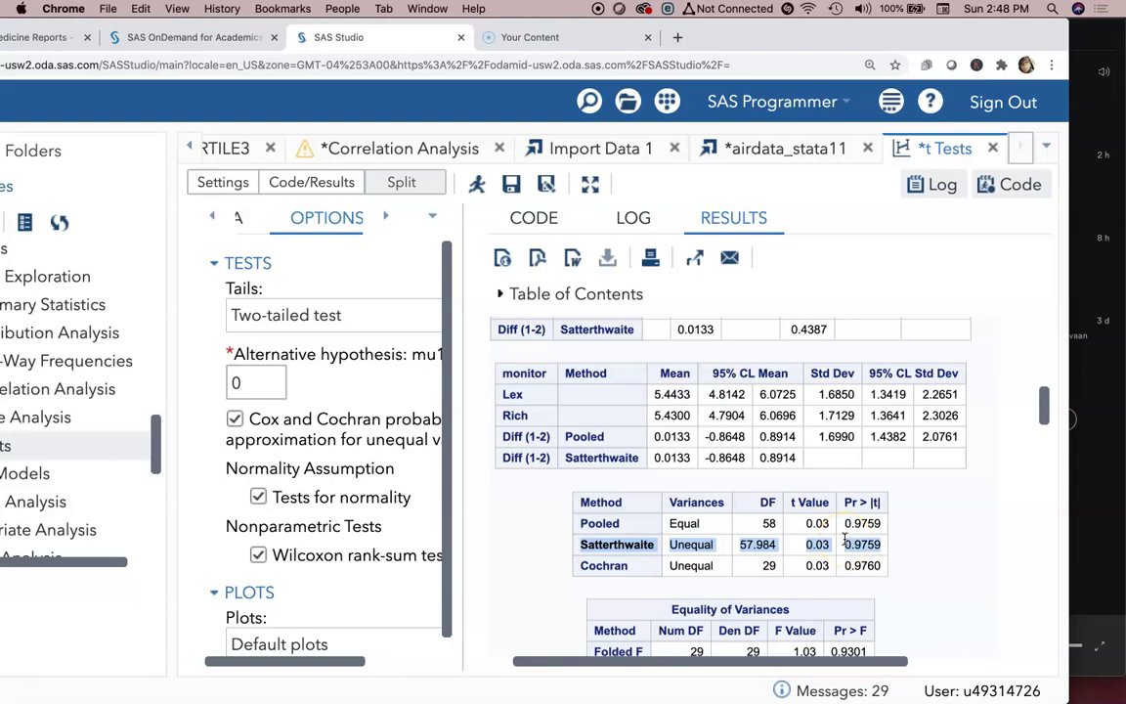
left_click(856, 538)
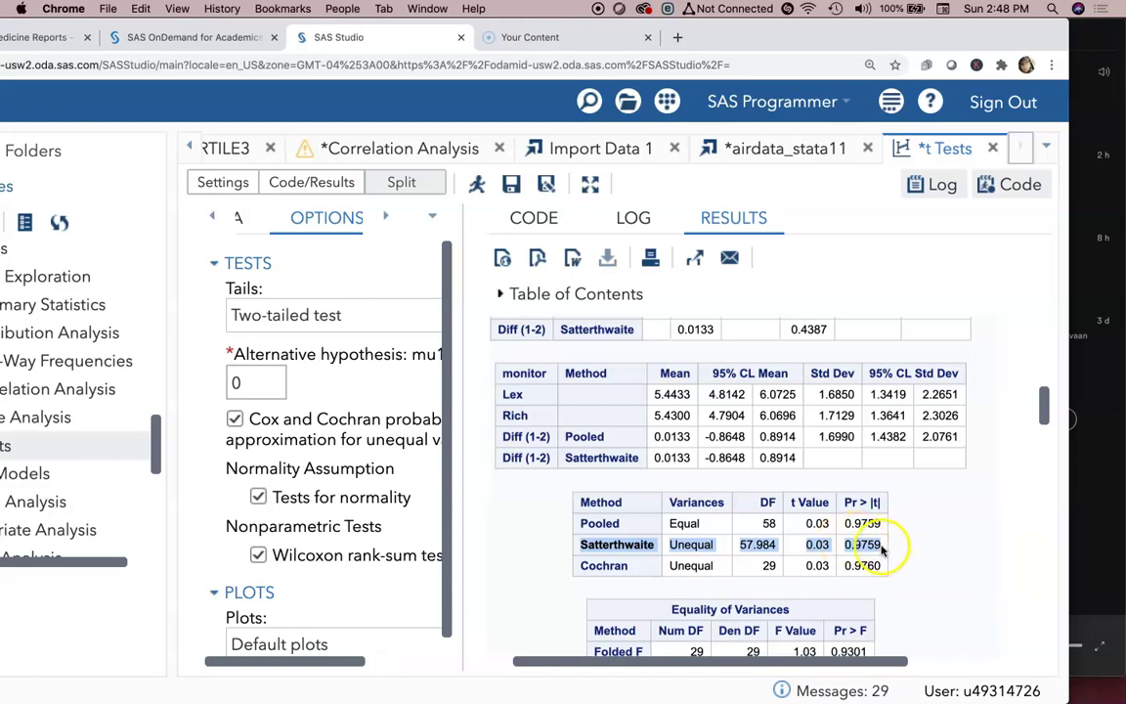
scroll(870, 544, "down", 1)
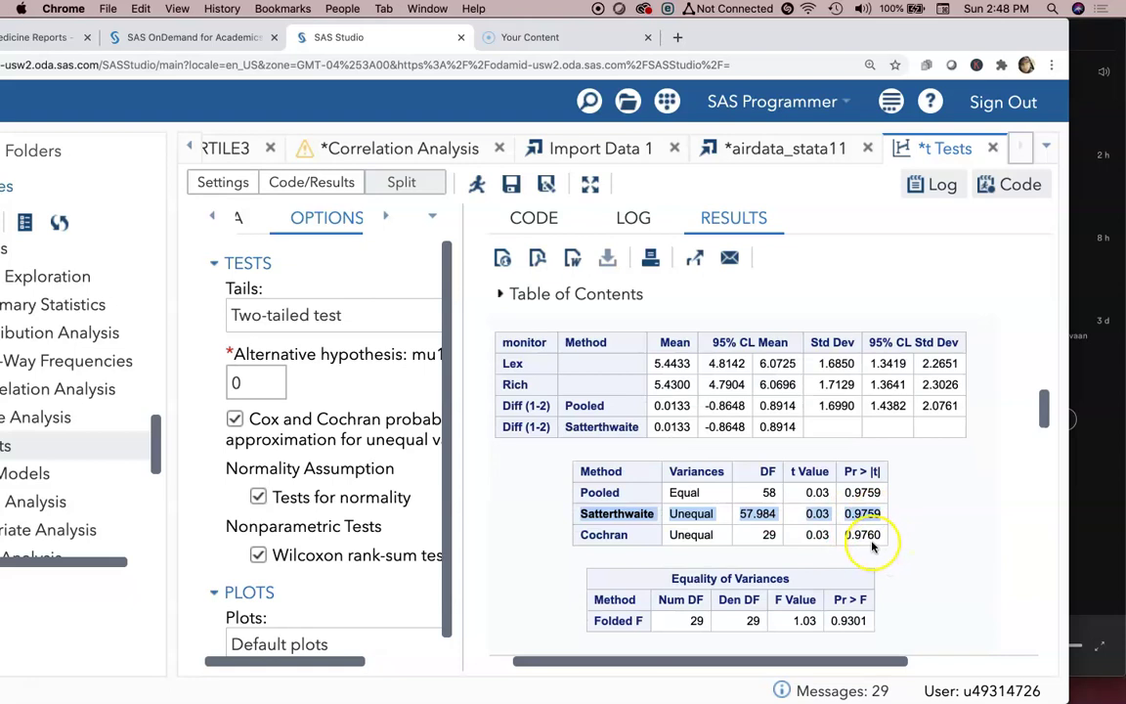
scroll(873, 547, "down", 1)
left_click_drag(864, 482, 558, 483)
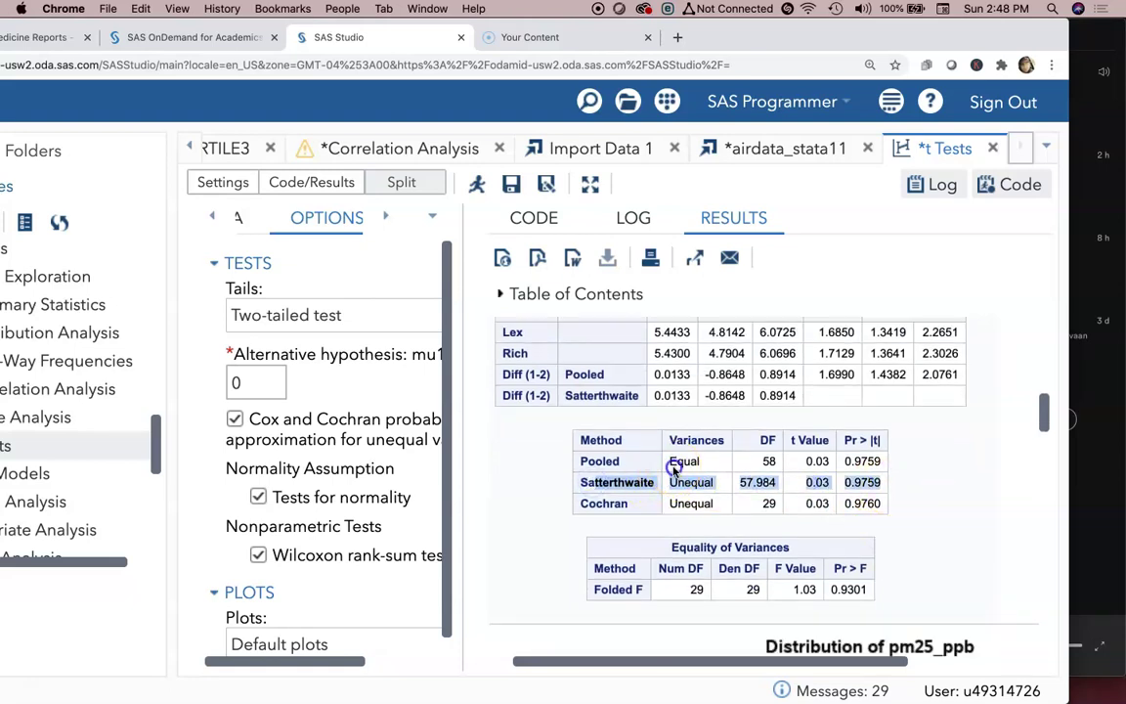
left_click(700, 467)
scroll(904, 511, "up", 1)
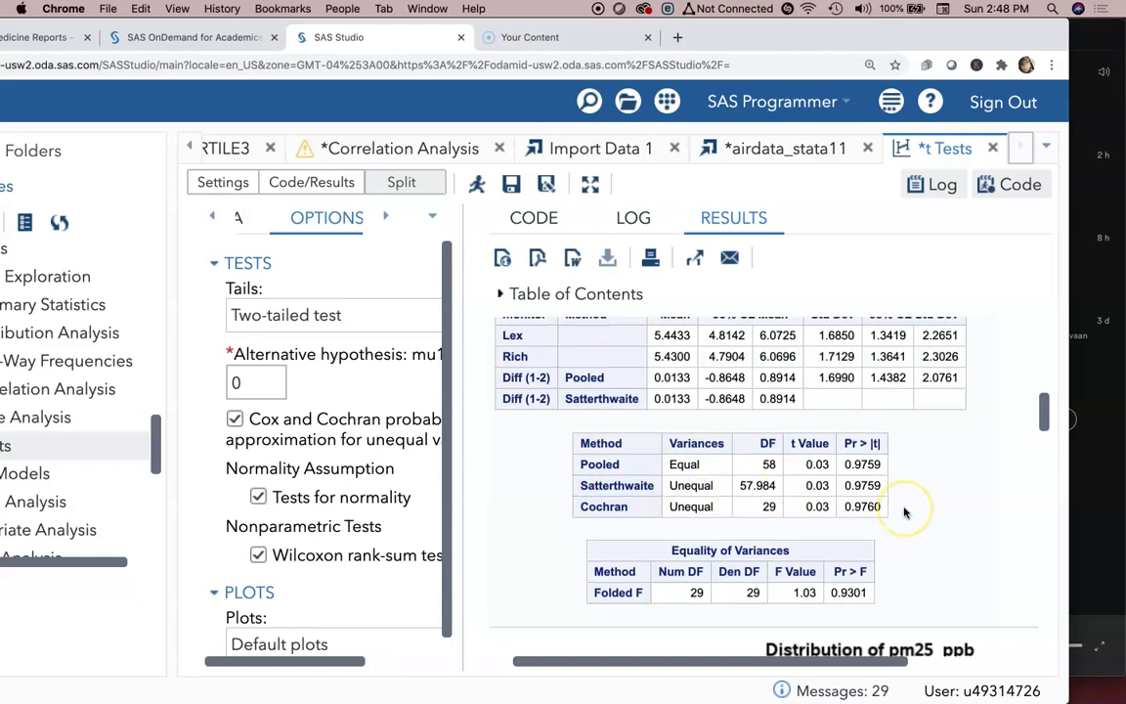
scroll(904, 512, "up", 1)
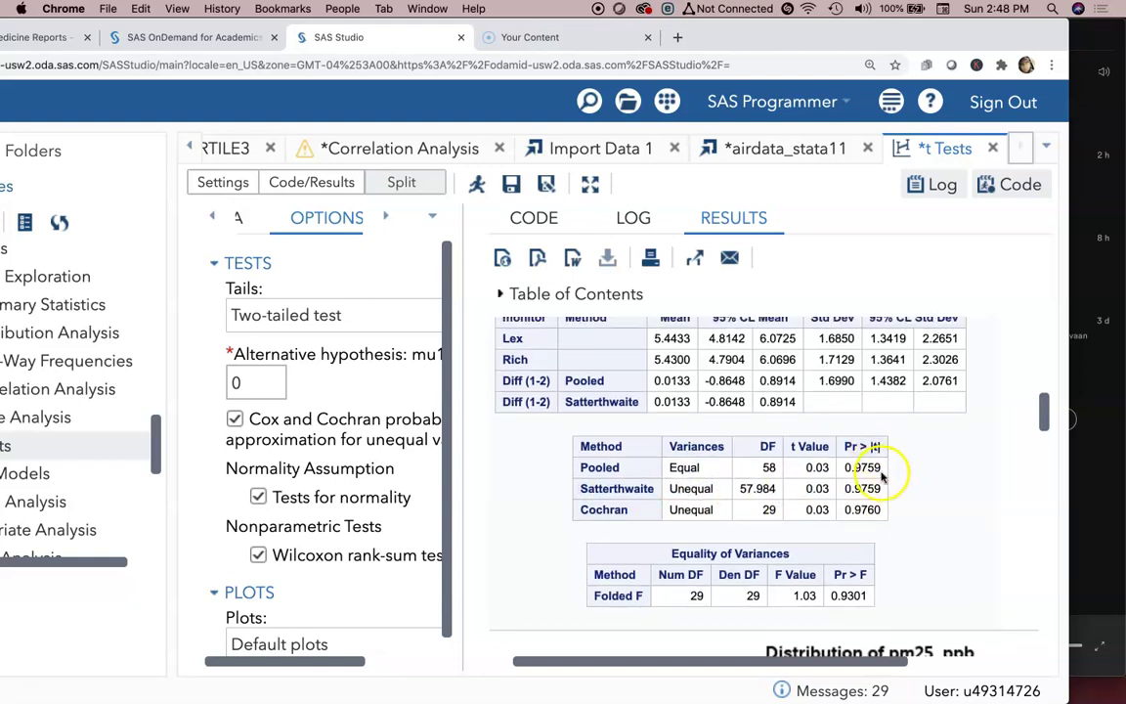
left_click_drag(884, 468, 850, 473)
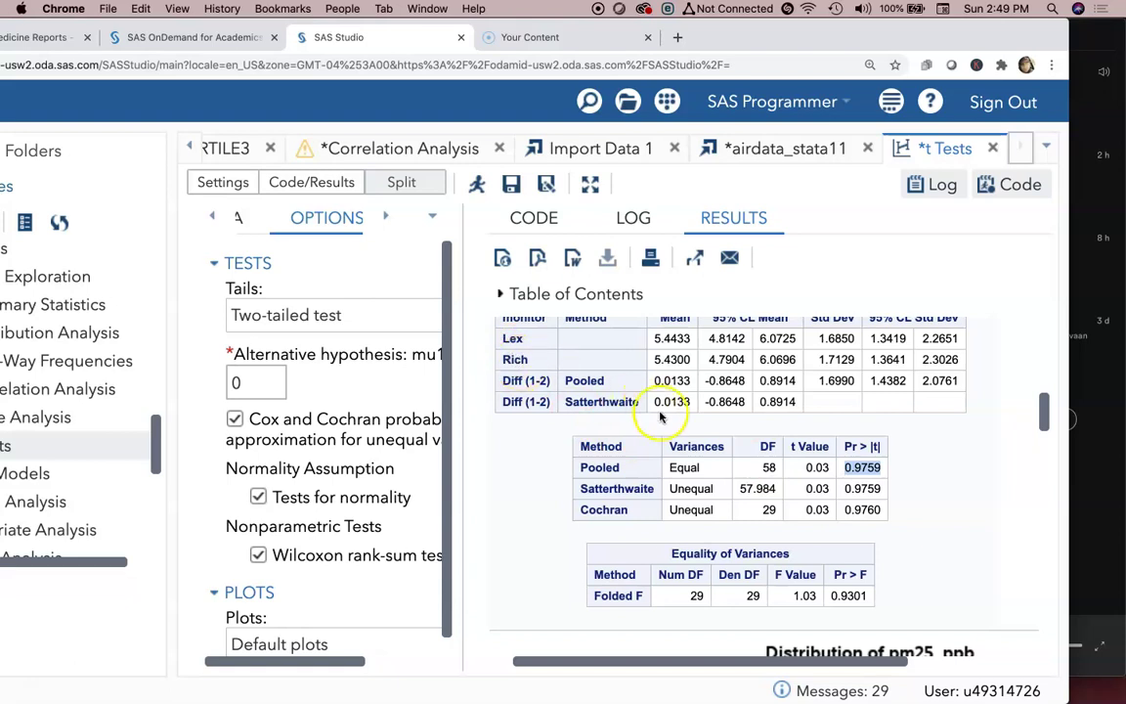
scroll(661, 417, "up", 1)
left_click(664, 367)
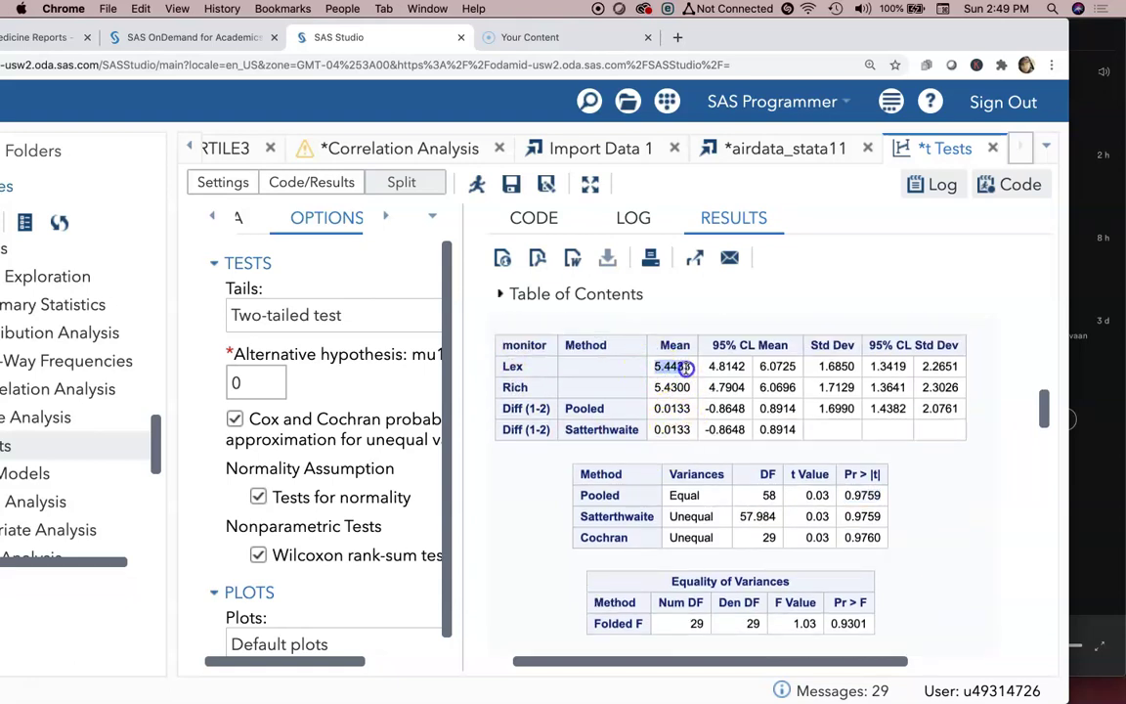
left_click_drag(687, 367, 747, 368)
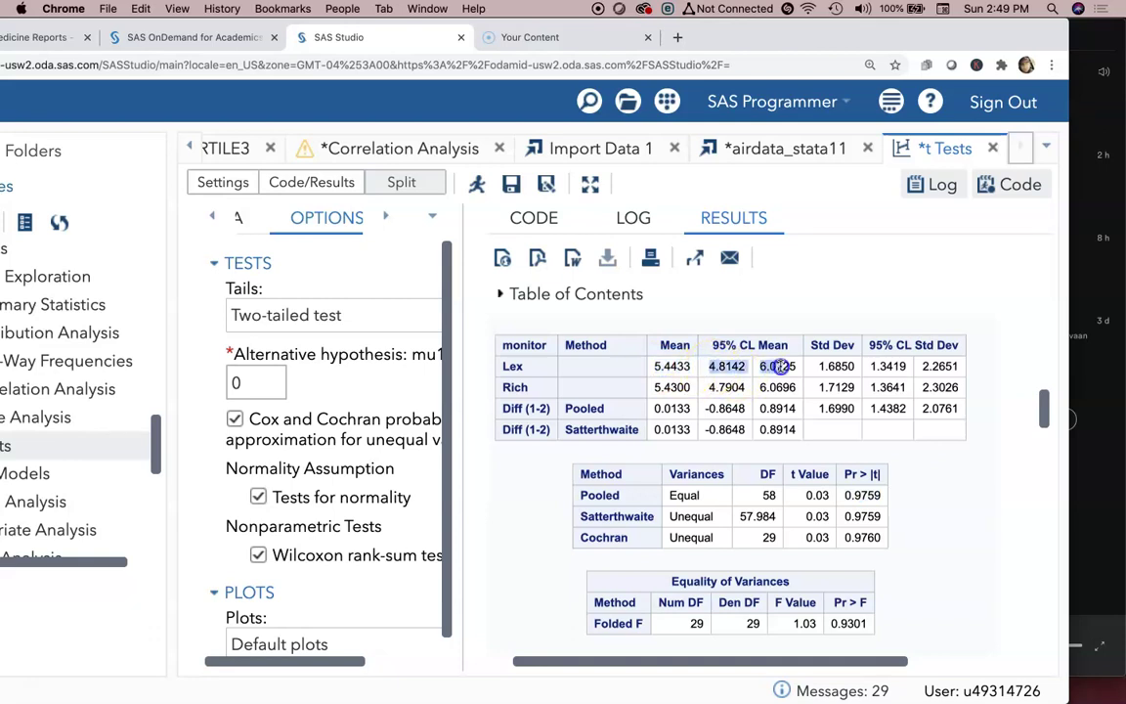
left_click(658, 390)
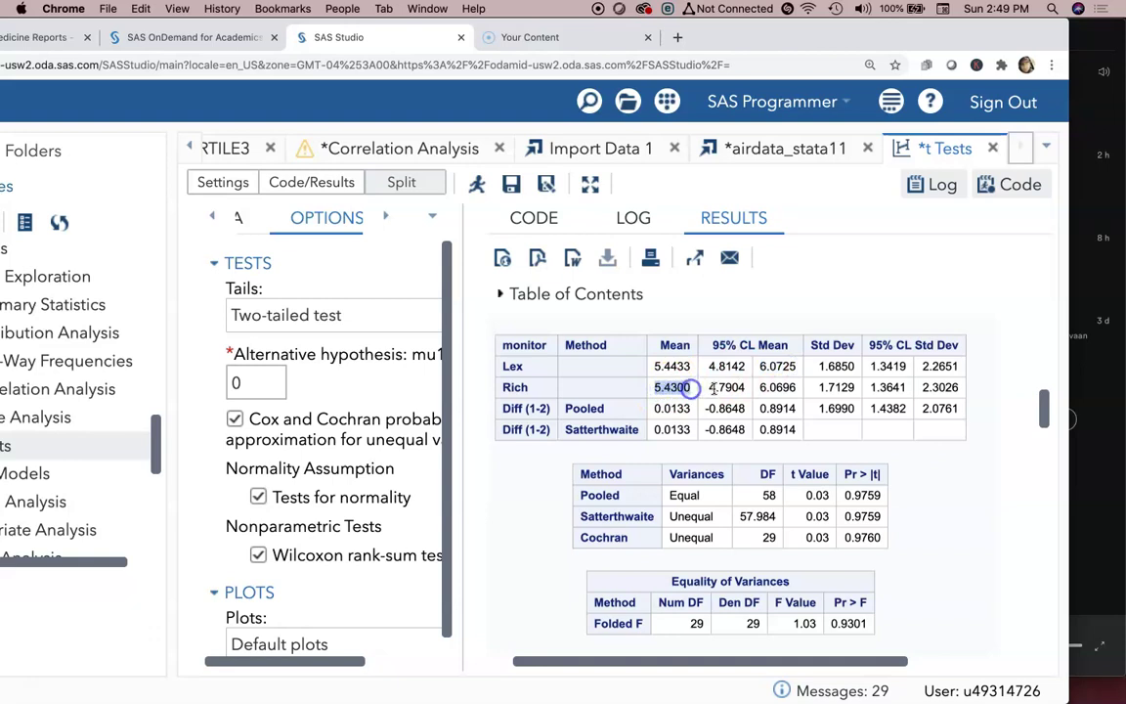
left_click_drag(690, 387, 792, 387)
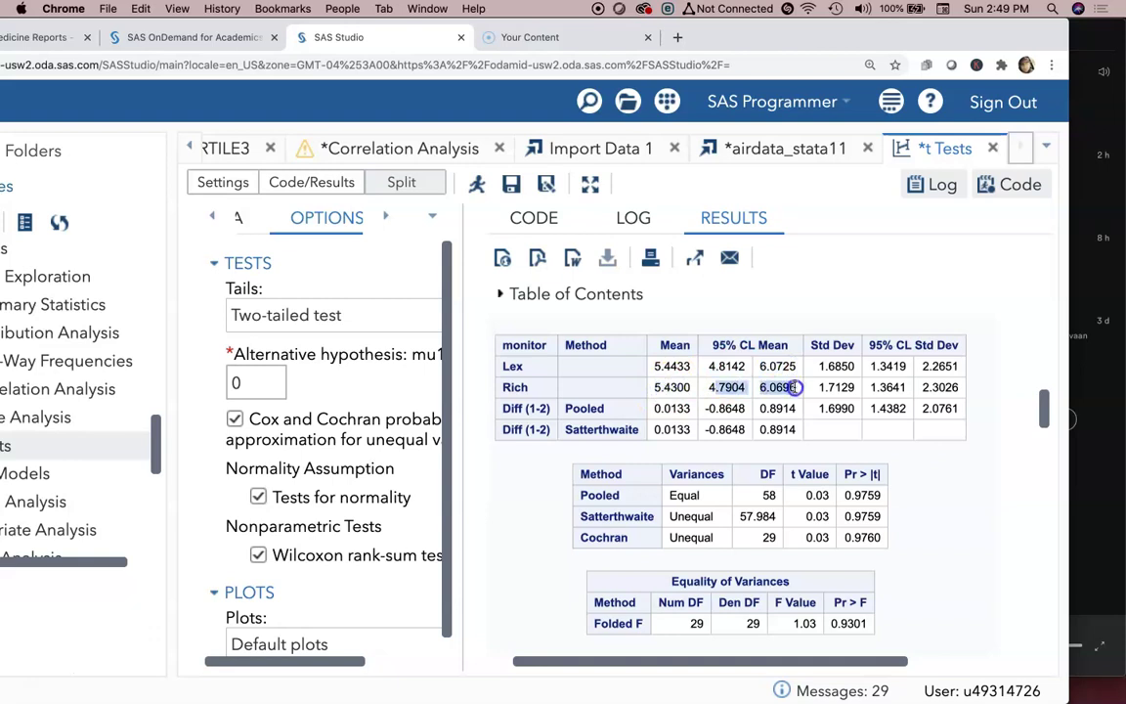
scroll(869, 489, "down", 1)
left_click_drag(864, 442, 610, 487)
scroll(869, 450, "up", 2)
left_click(873, 482)
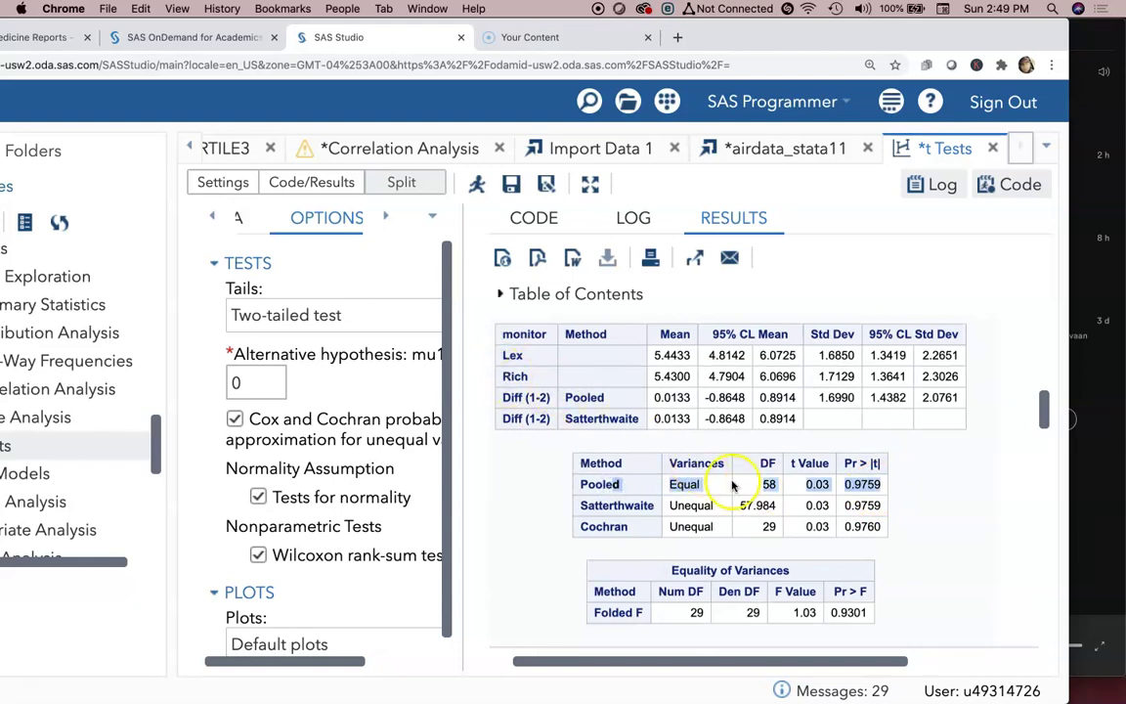
scroll(870, 499, "down", 1)
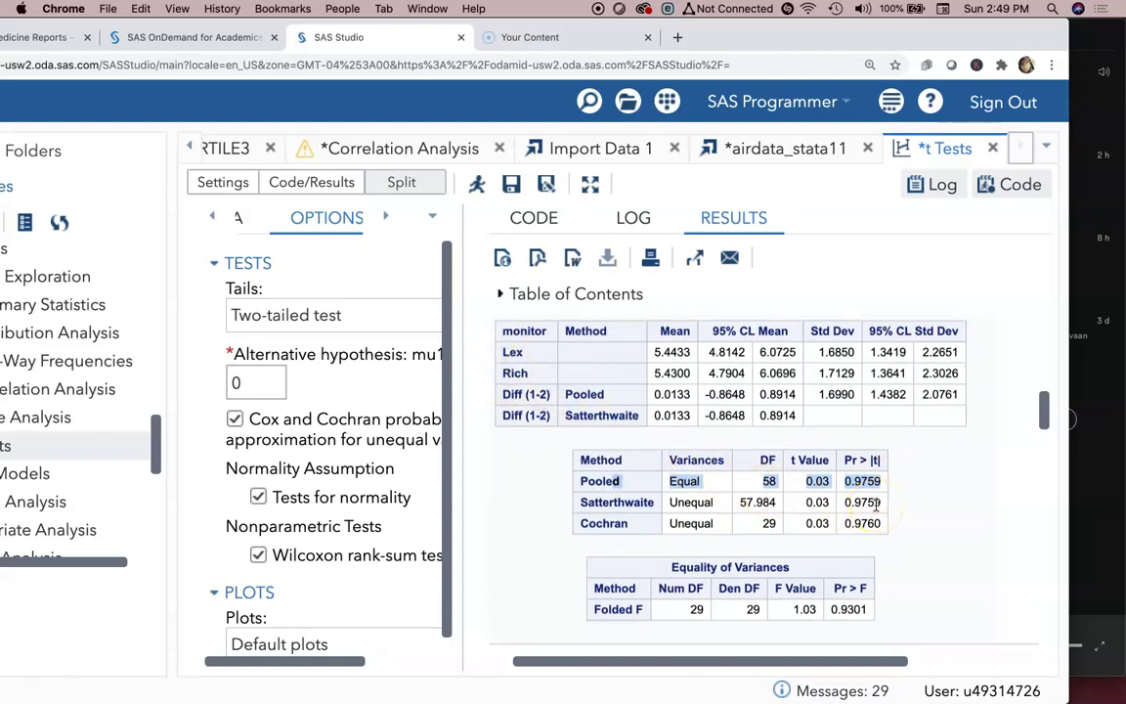
scroll(873, 503, "down", 1)
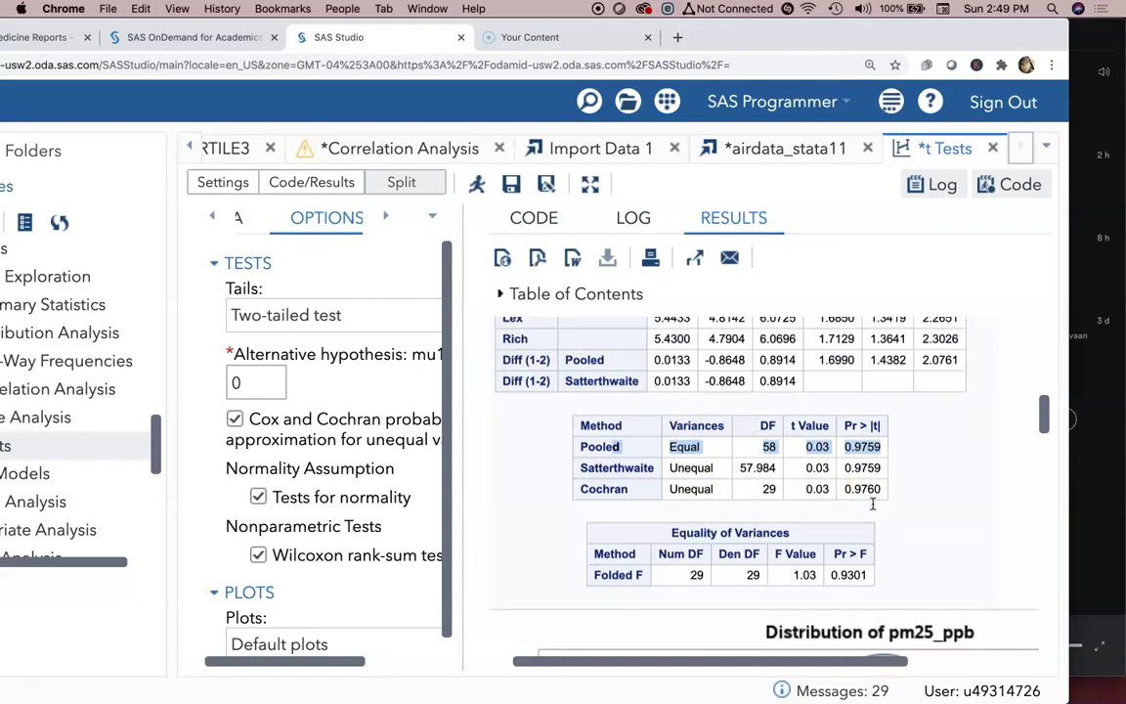
scroll(857, 469, "down", 5)
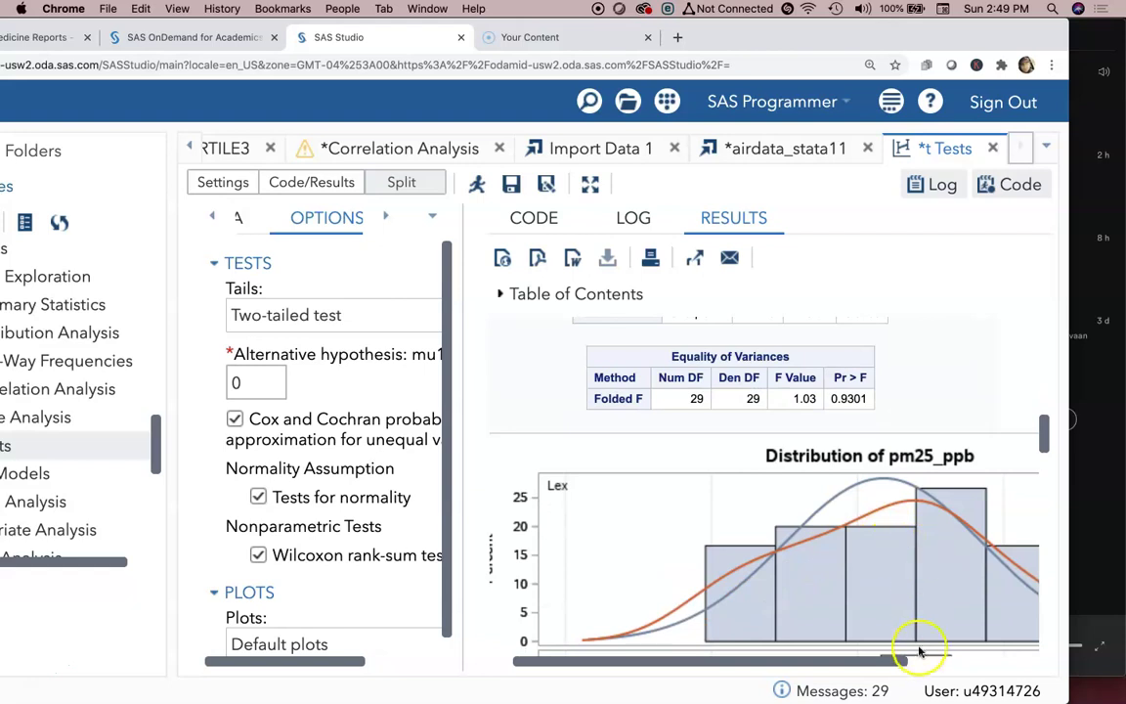
key("super+minus")
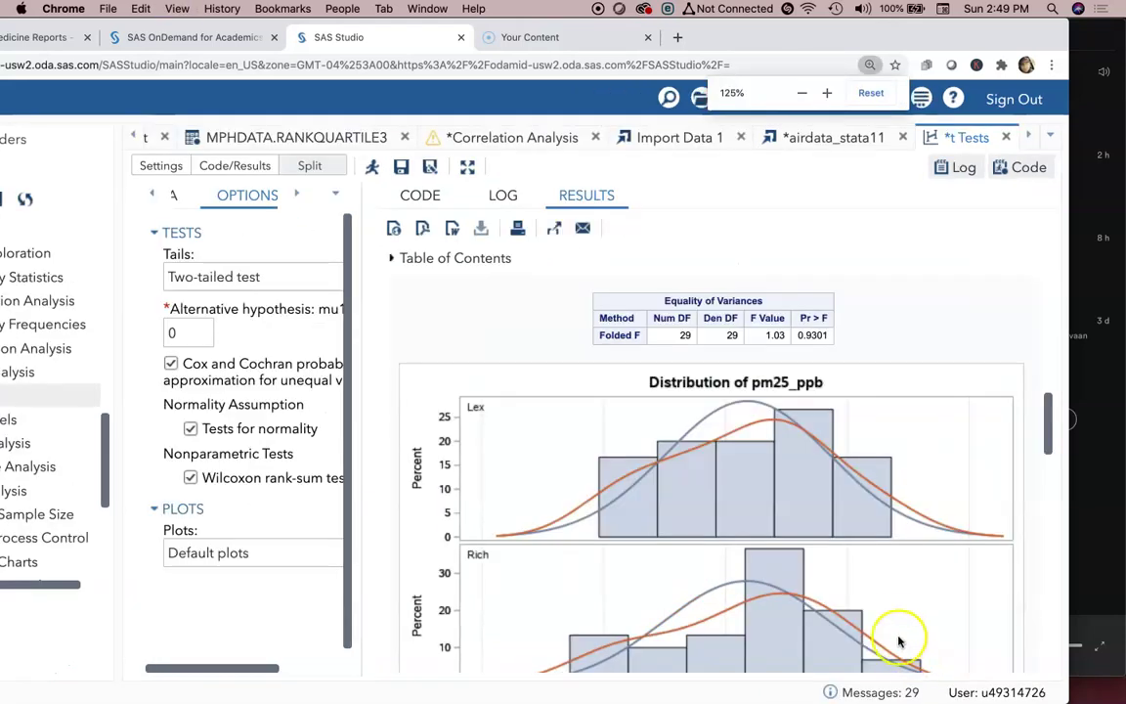
scroll(860, 489, "up", 3)
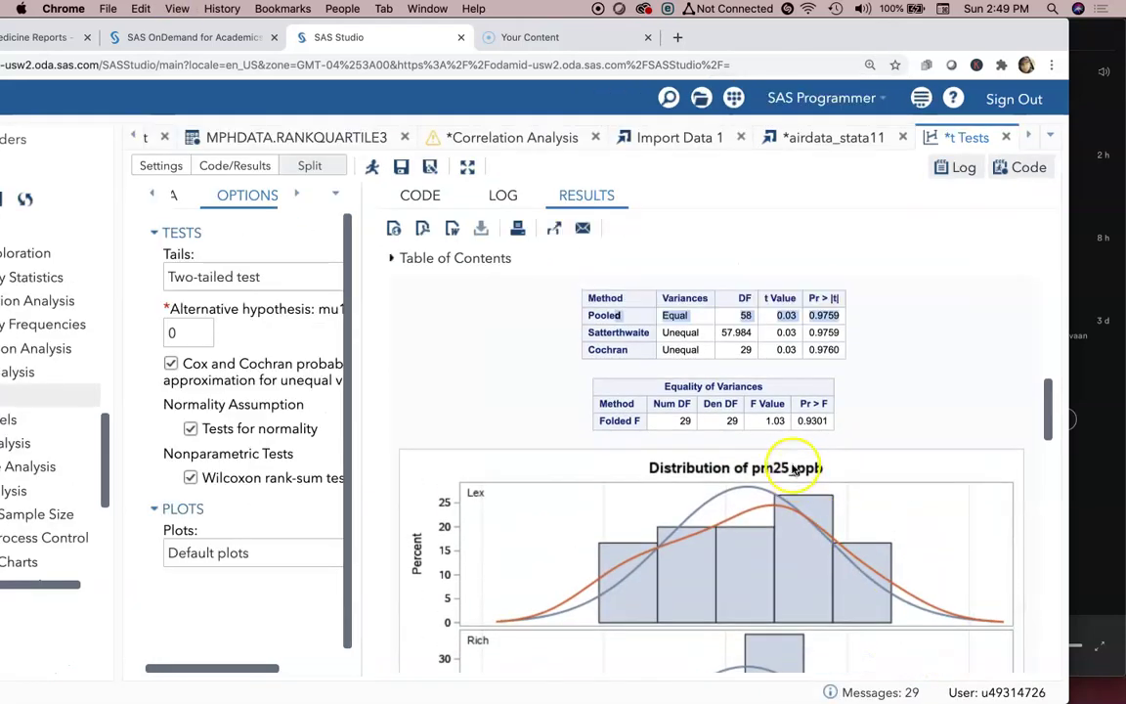
left_click(681, 333)
left_click(608, 313)
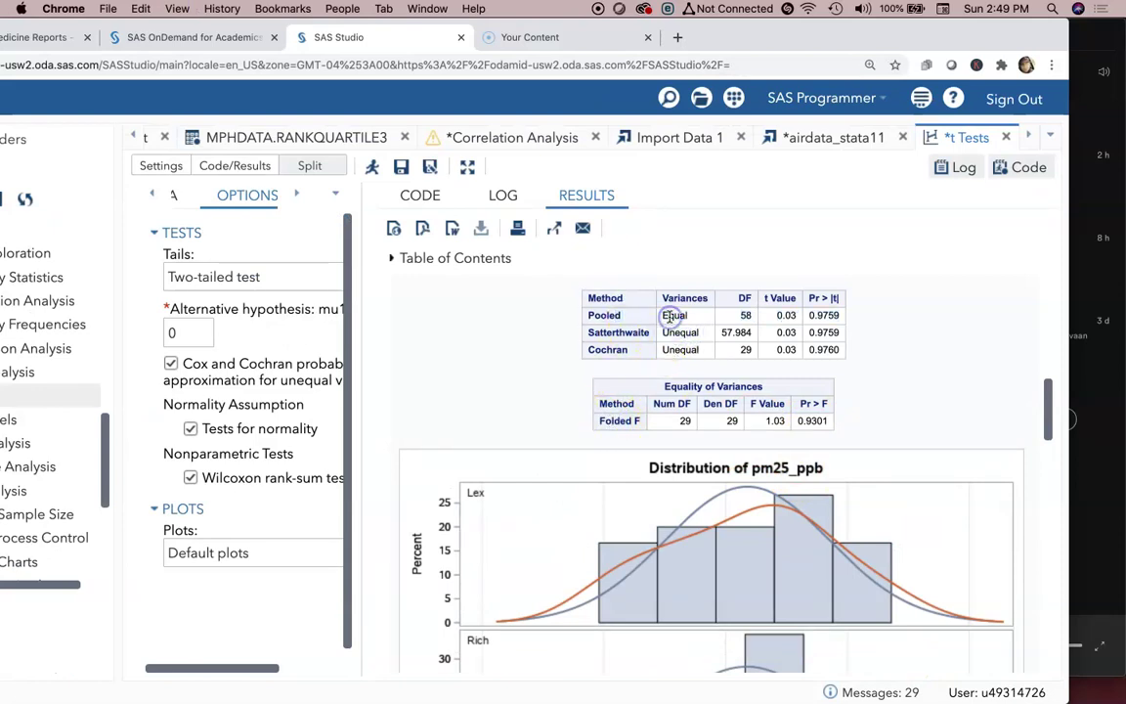
left_click(803, 422)
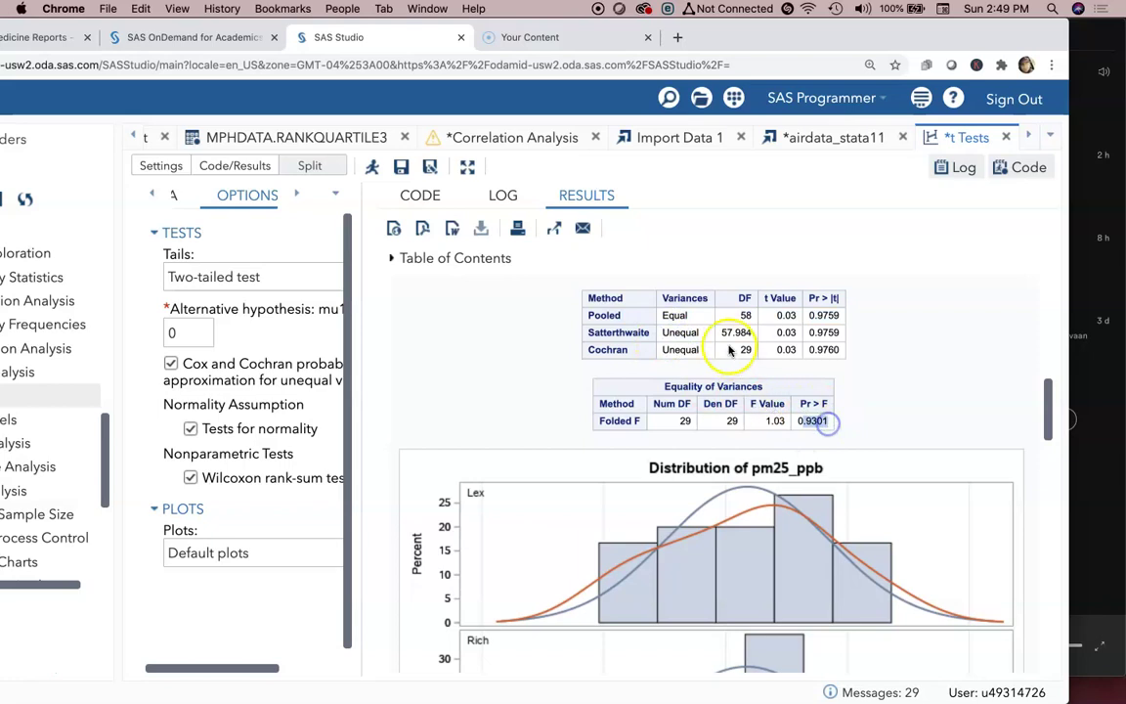
double_click(661, 316)
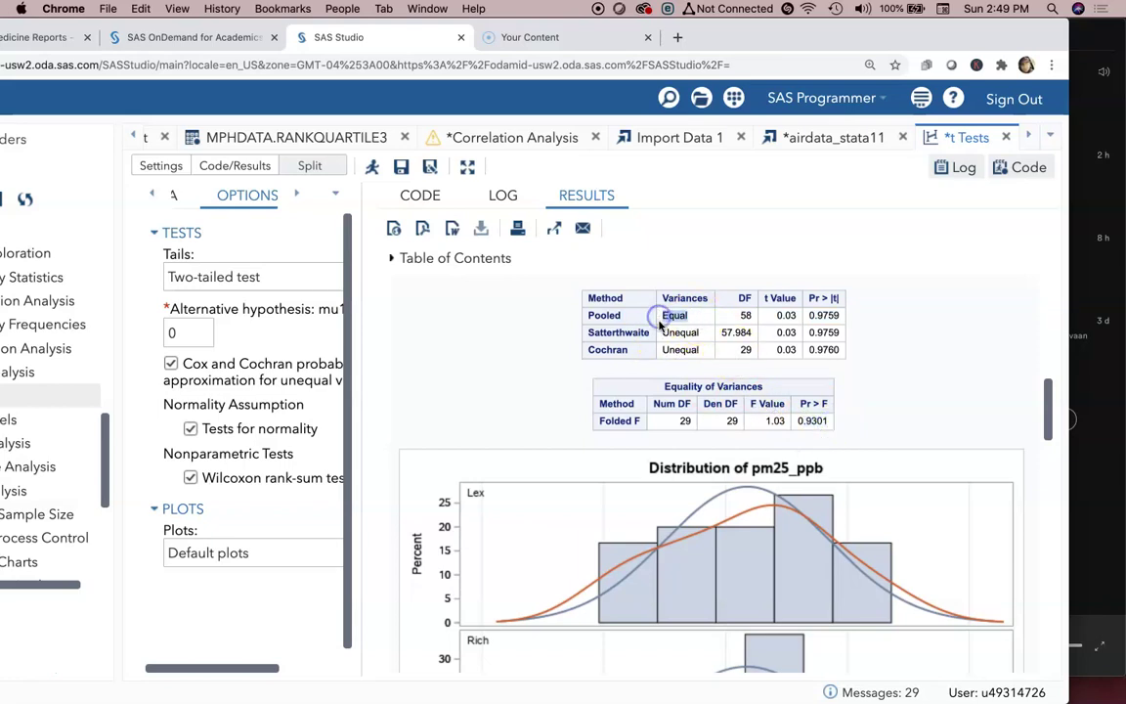
left_click(797, 446)
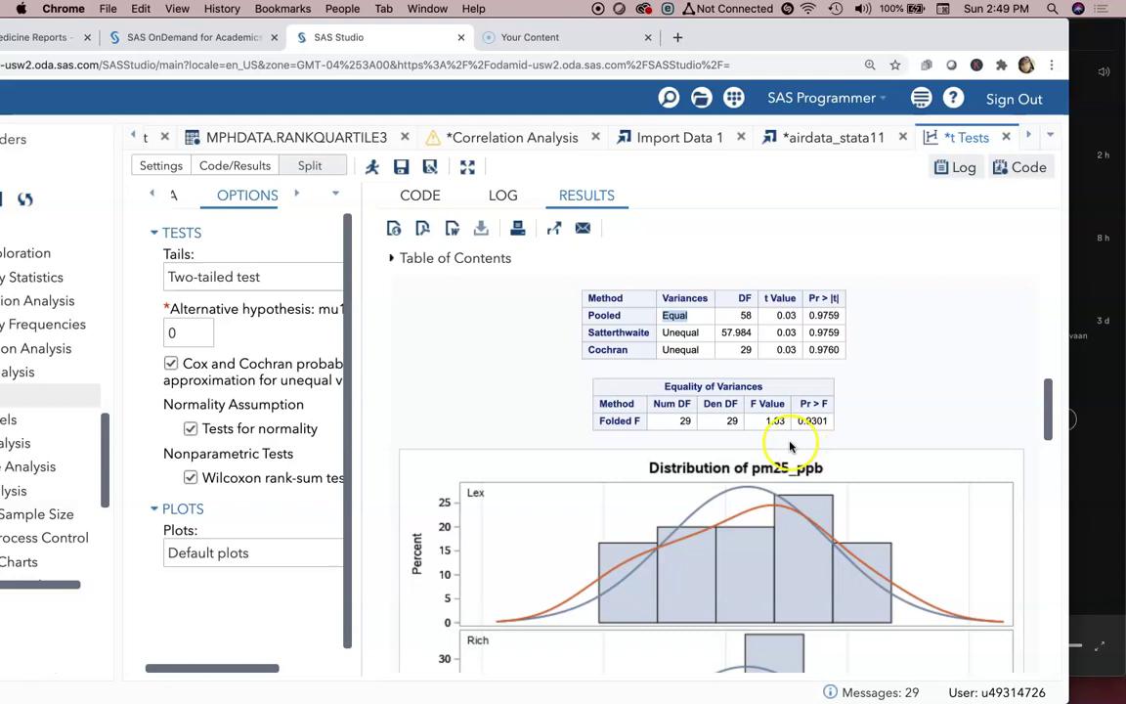
double_click(666, 333)
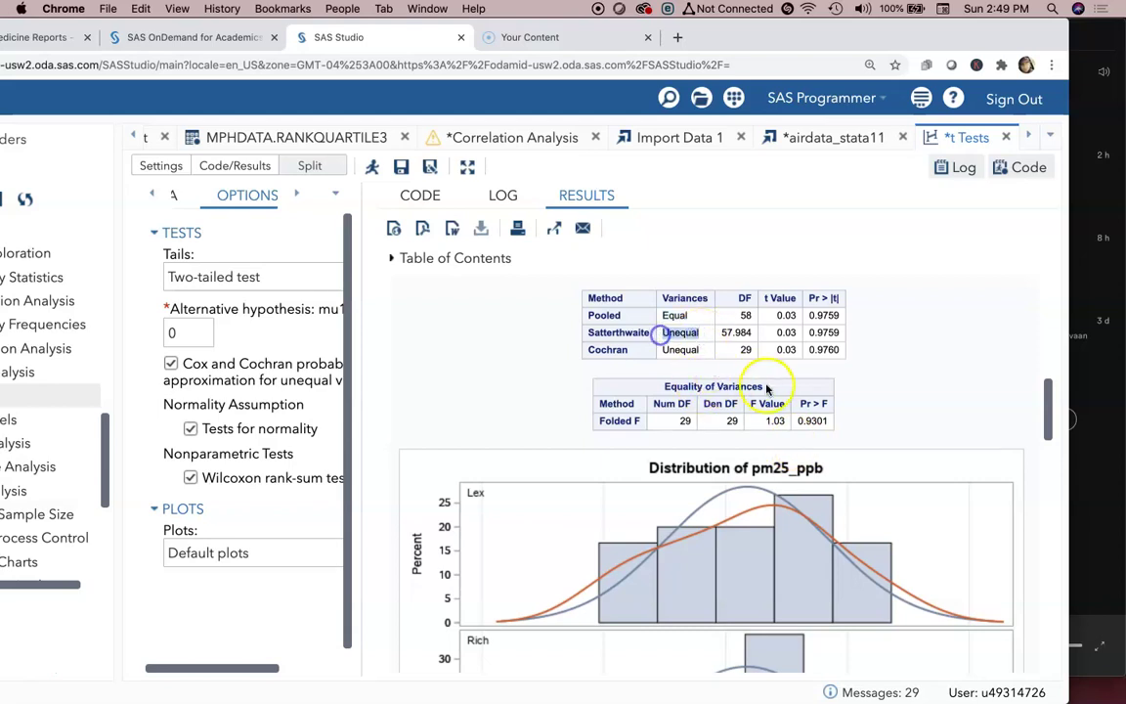
left_click(655, 316)
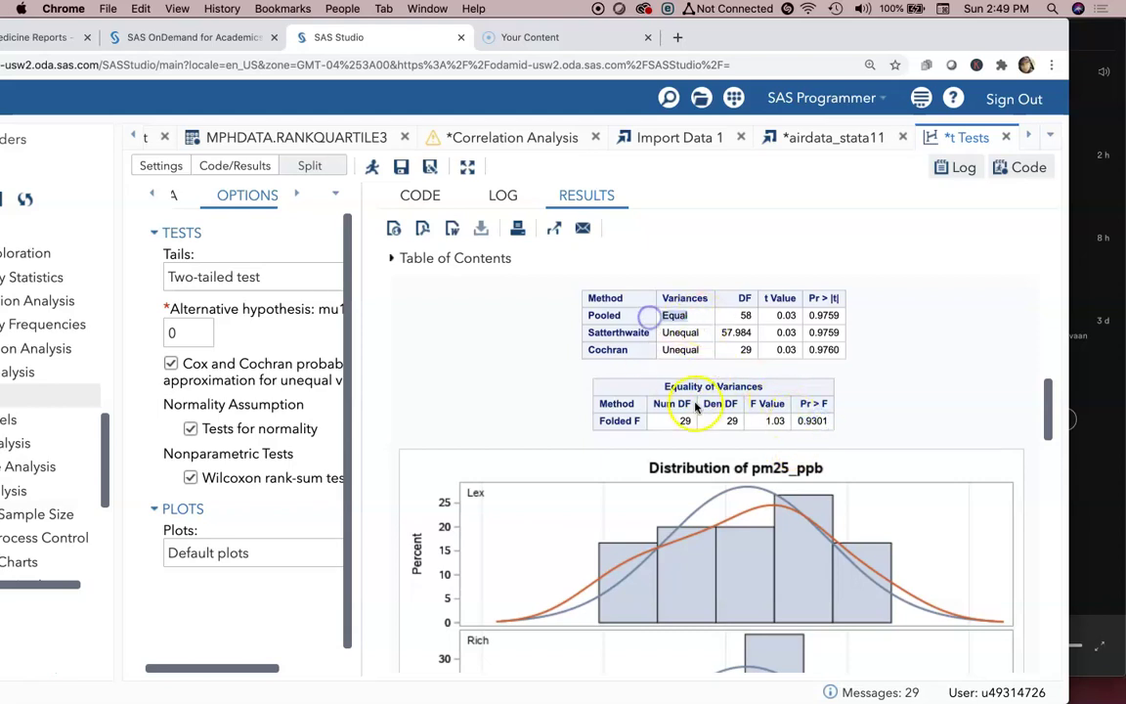
scroll(816, 437, "down", 3)
scroll(840, 465, "down", 7)
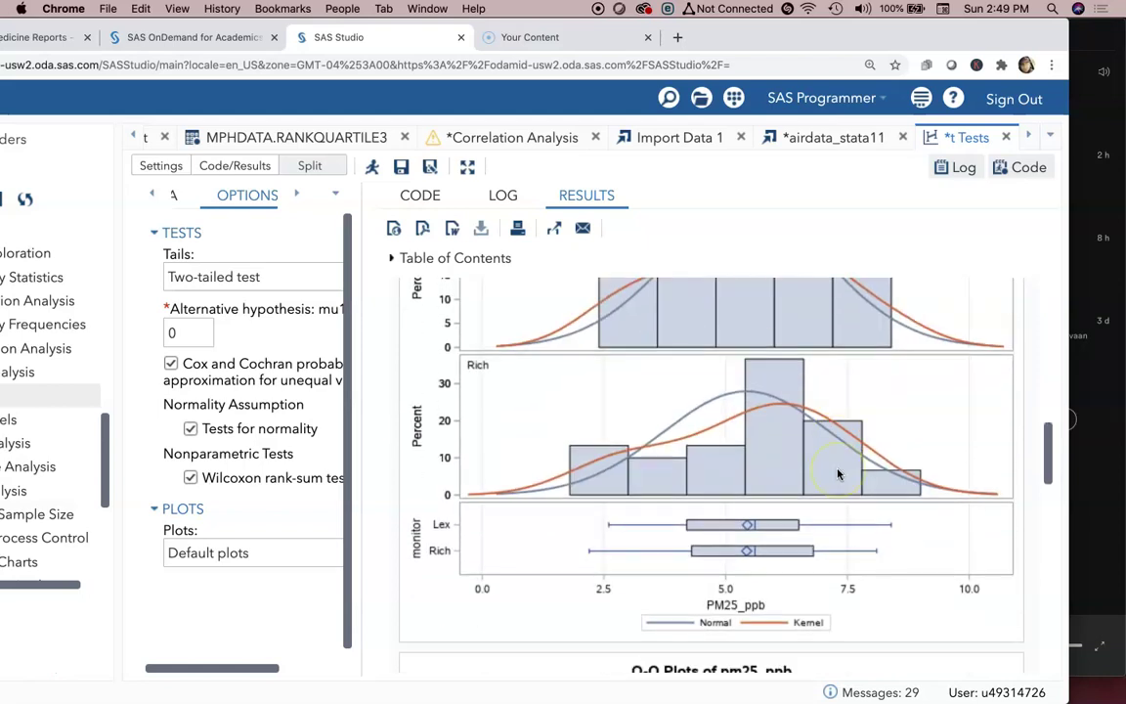
scroll(838, 474, "down", 4)
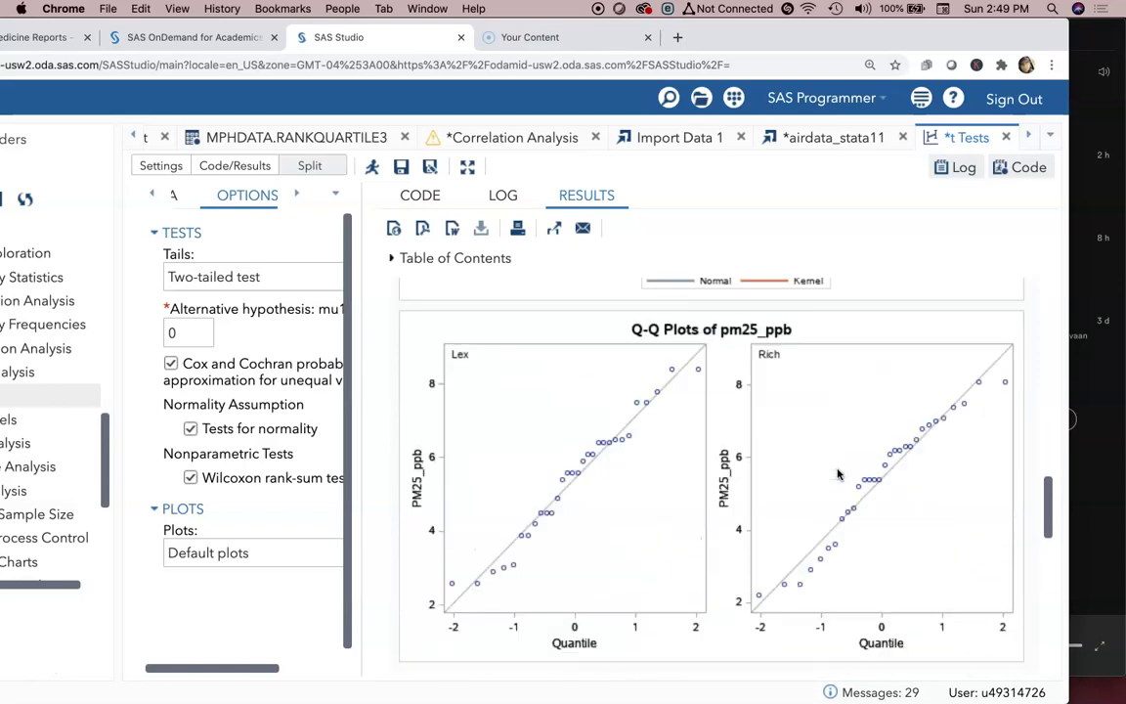
scroll(838, 473, "down", 1)
left_click(838, 494)
scroll(838, 493, "down", 4)
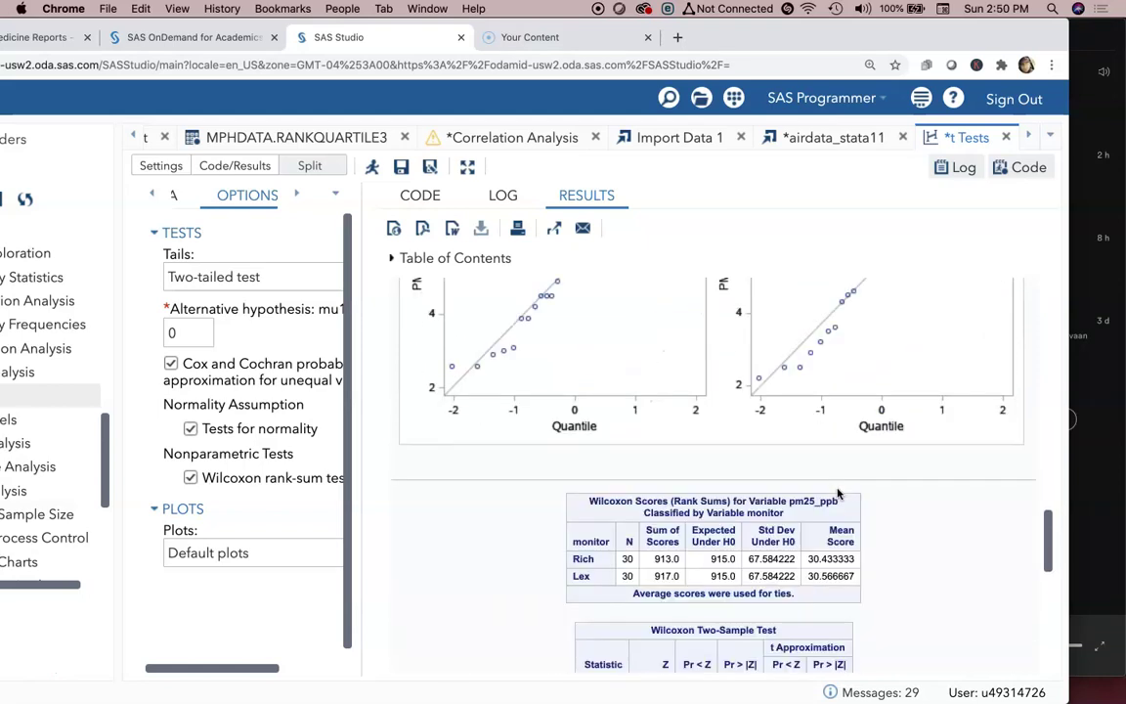
scroll(838, 489, "up", 15)
left_click(829, 460)
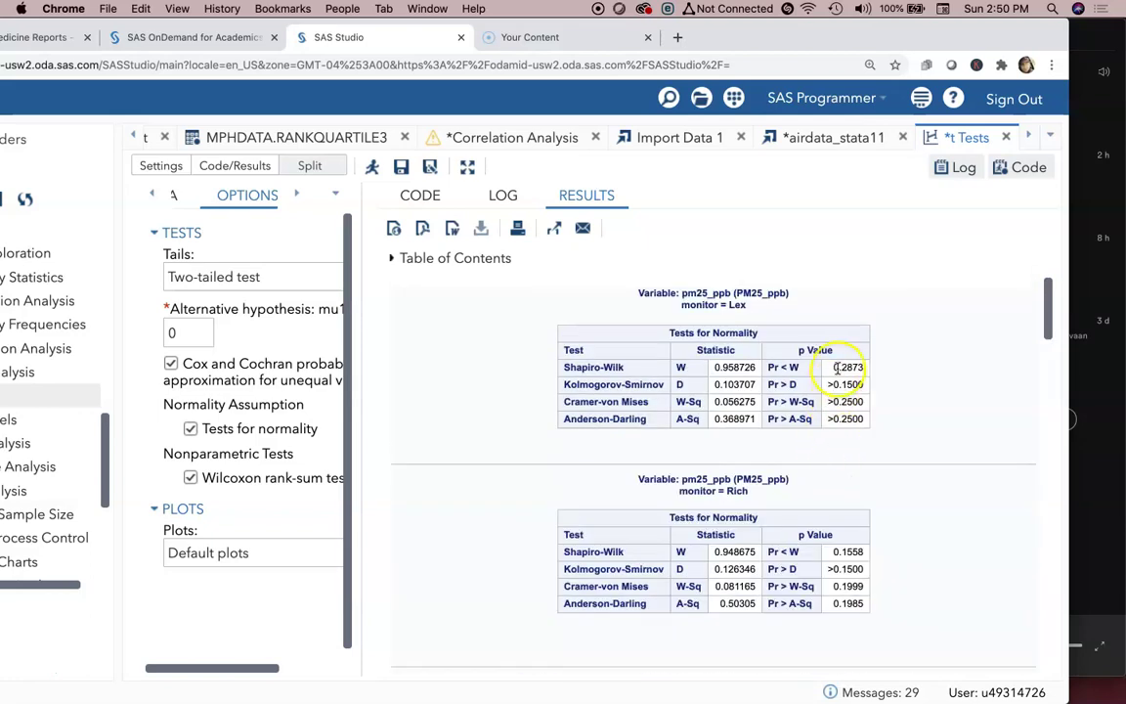
left_click(844, 381)
left_click(845, 445)
scroll(846, 445, "down", 20)
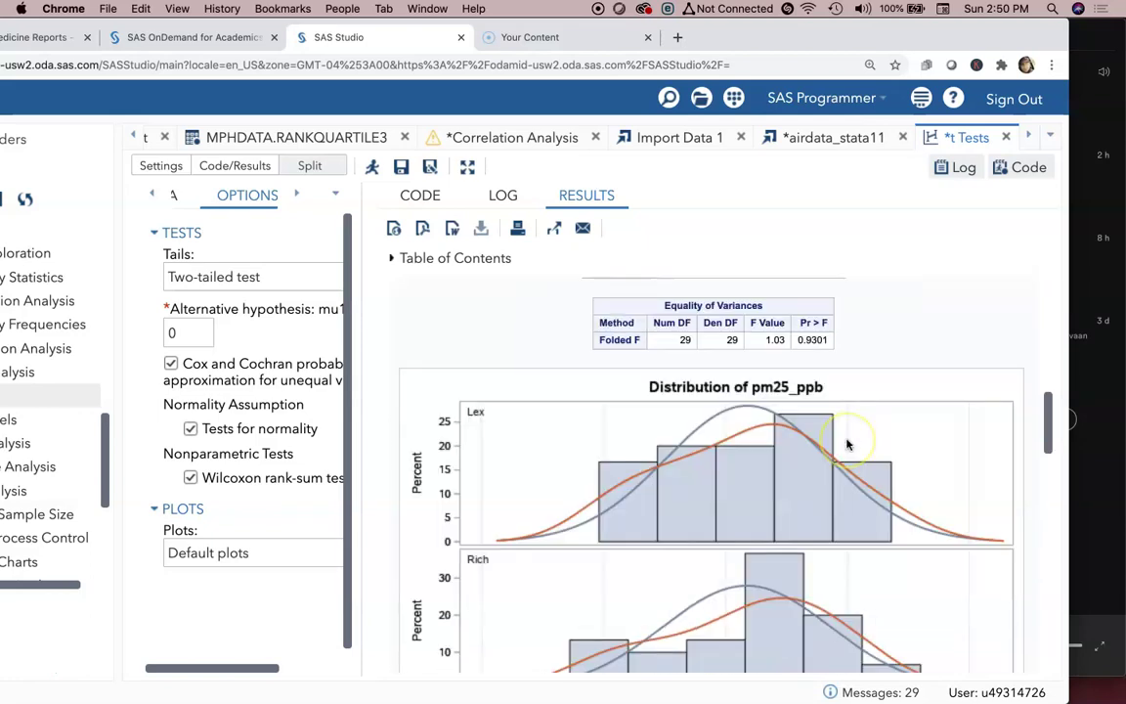
scroll(848, 445, "down", 5)
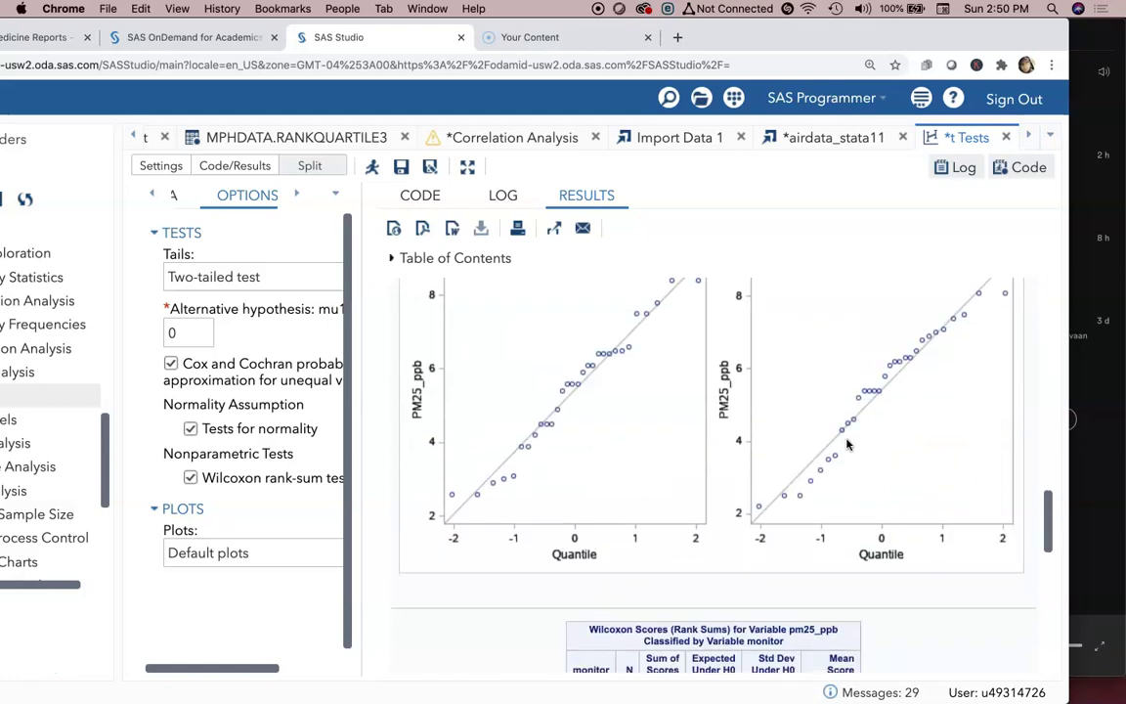
scroll(848, 445, "down", 3)
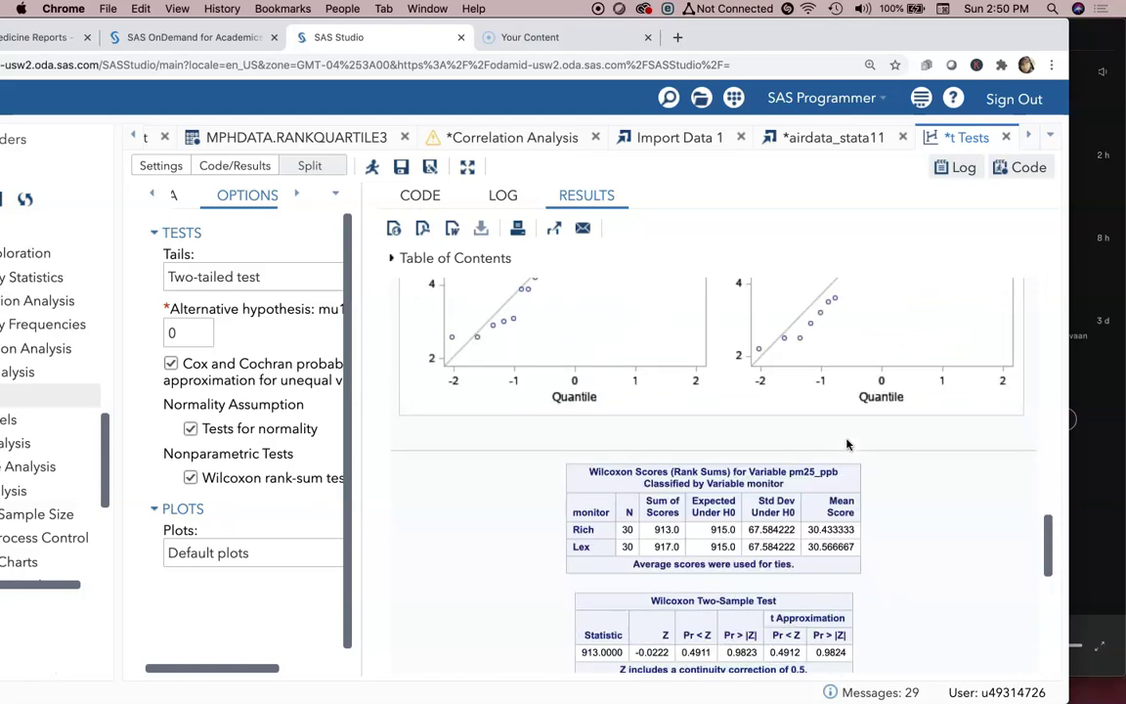
scroll(848, 445, "down", 1)
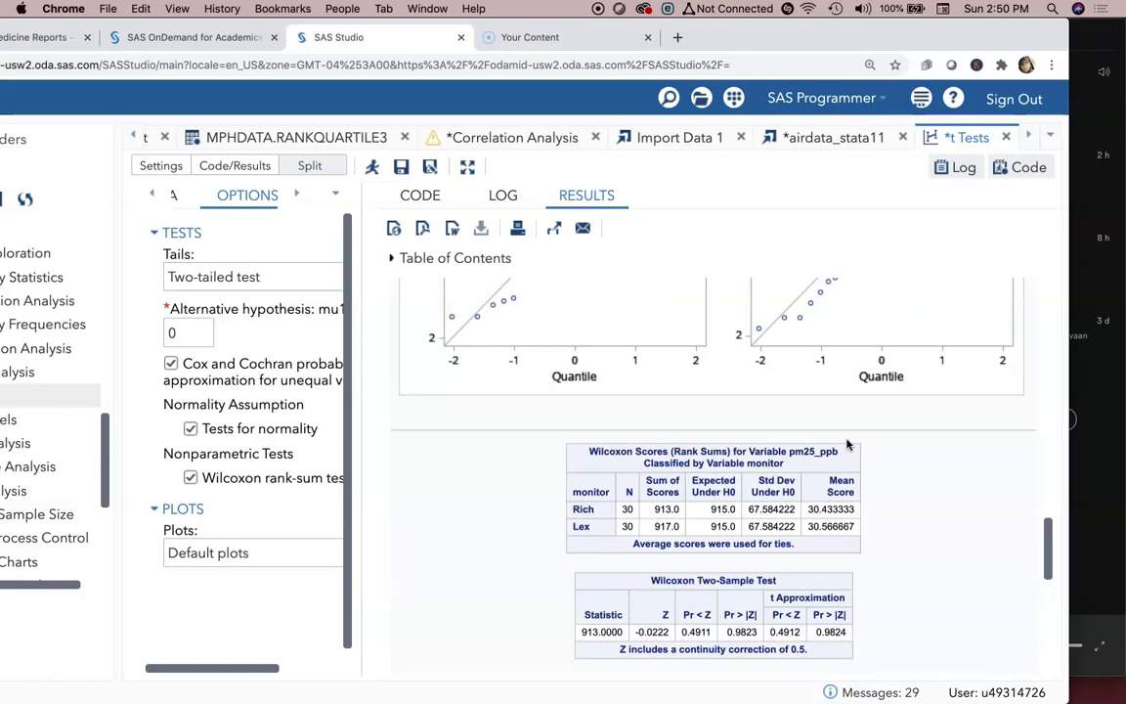
scroll(755, 602, "down", 1)
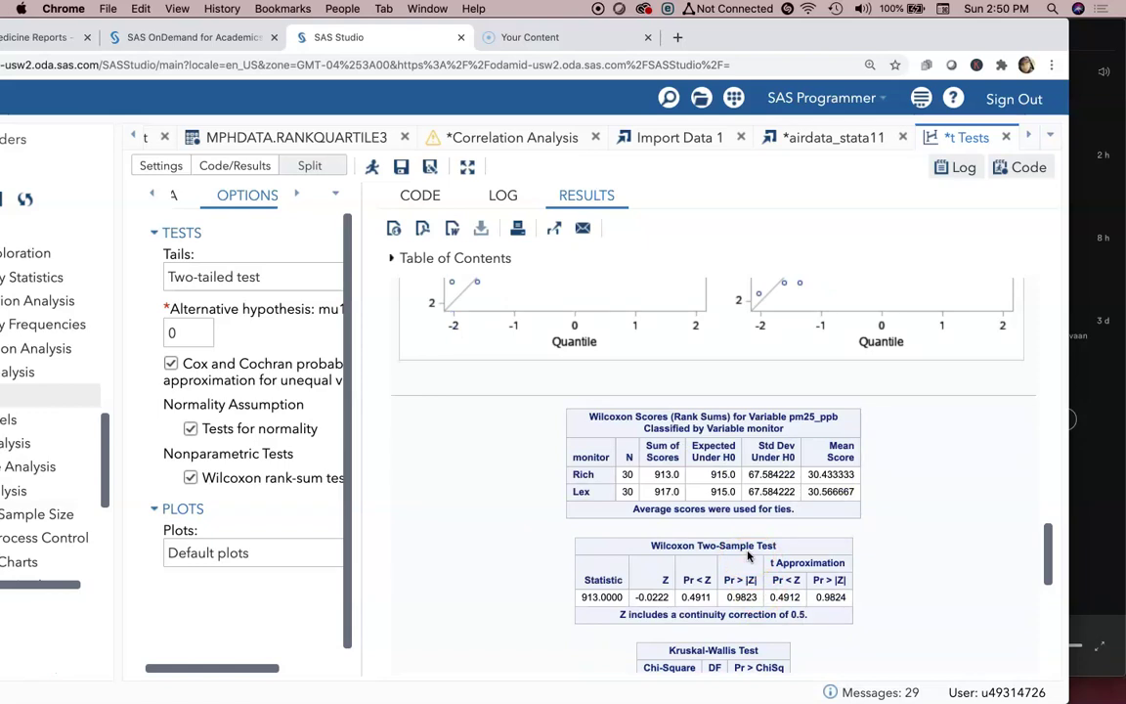
left_click(759, 553)
scroll(760, 551, "down", 1)
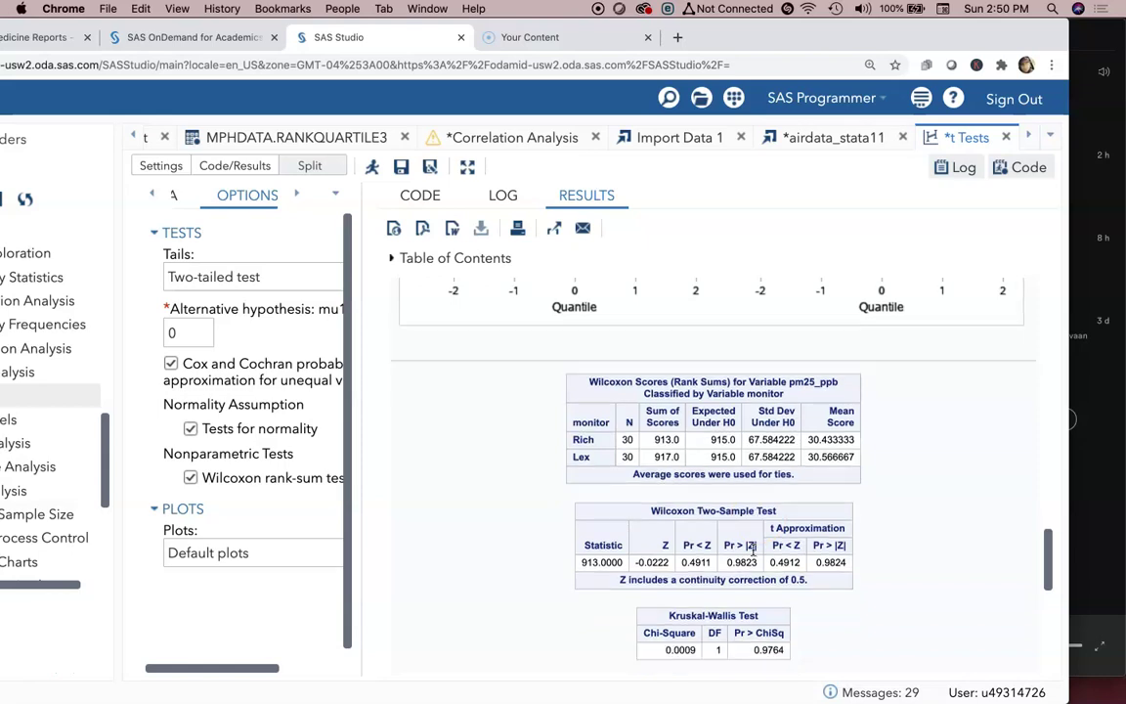
left_click(831, 562)
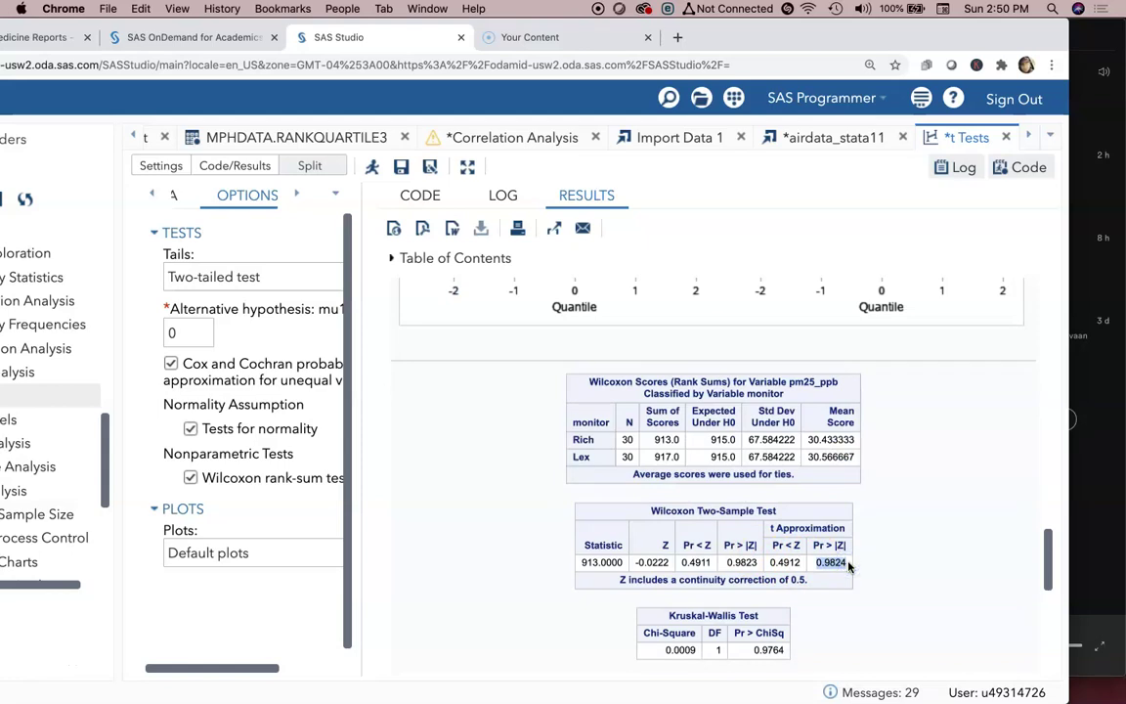
triple_click(834, 528)
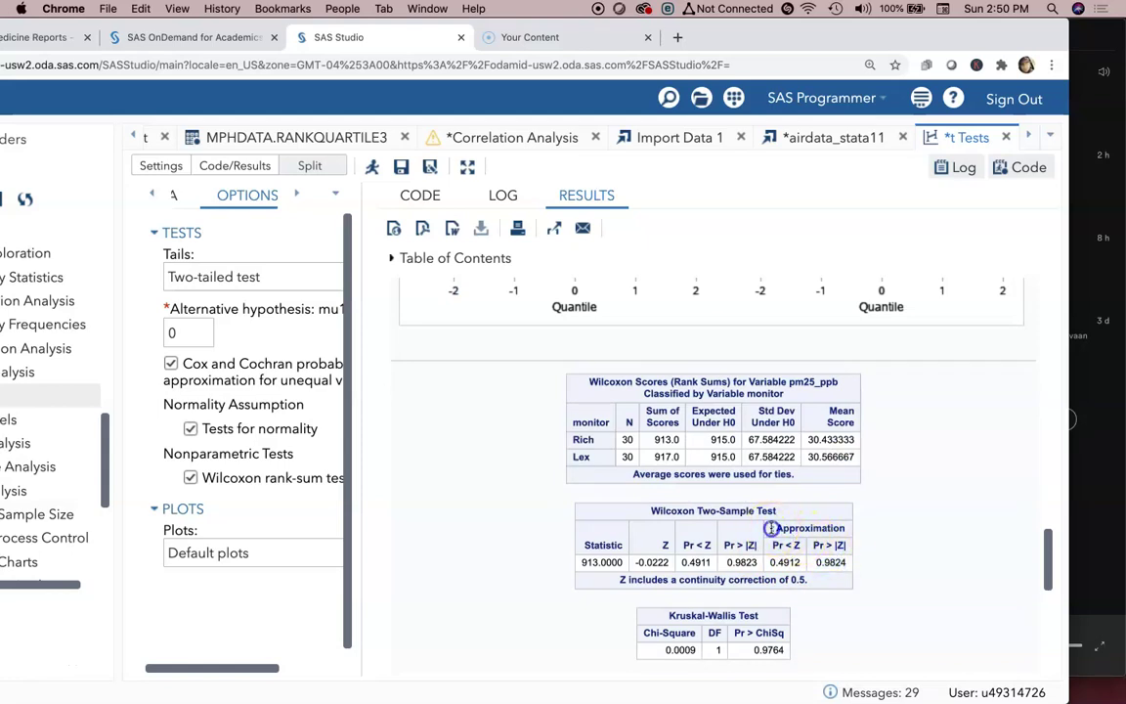
left_click(800, 548)
left_click_drag(655, 510, 771, 511)
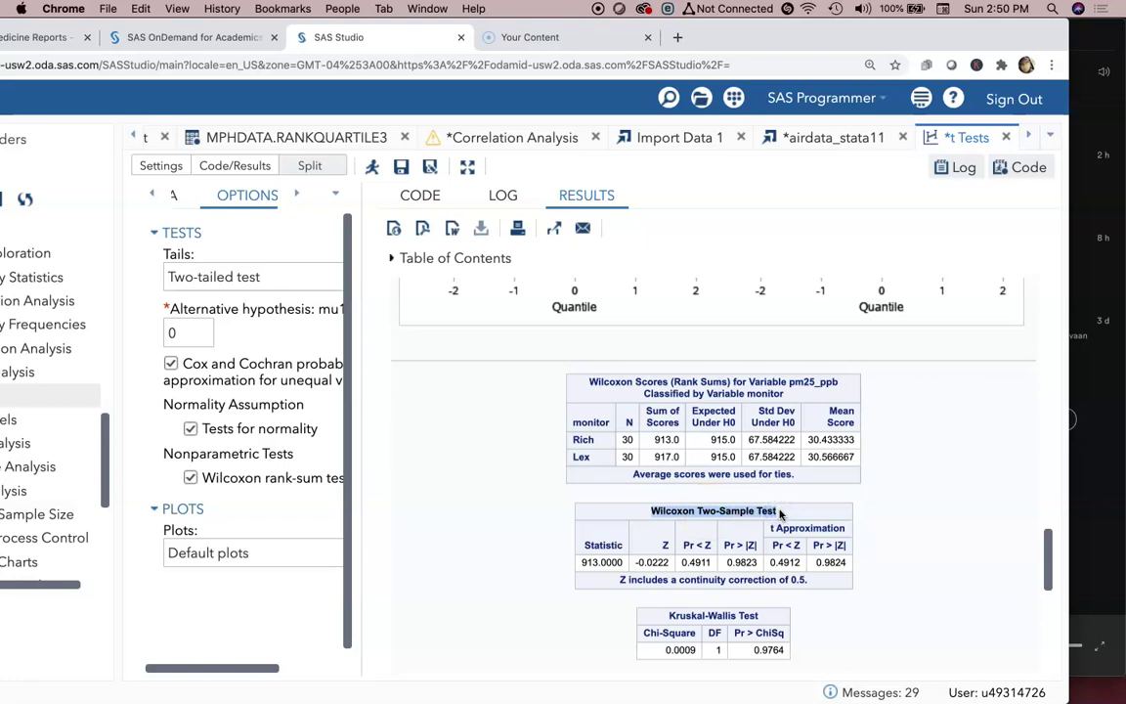
left_click(786, 512)
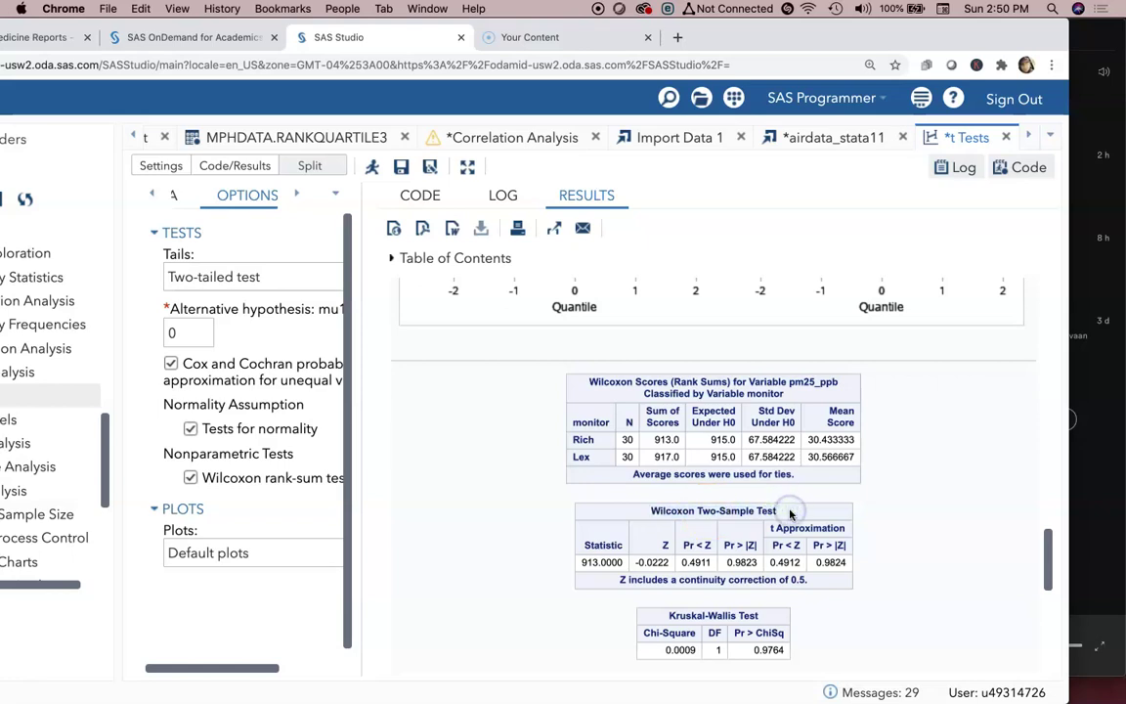
double_click(830, 562)
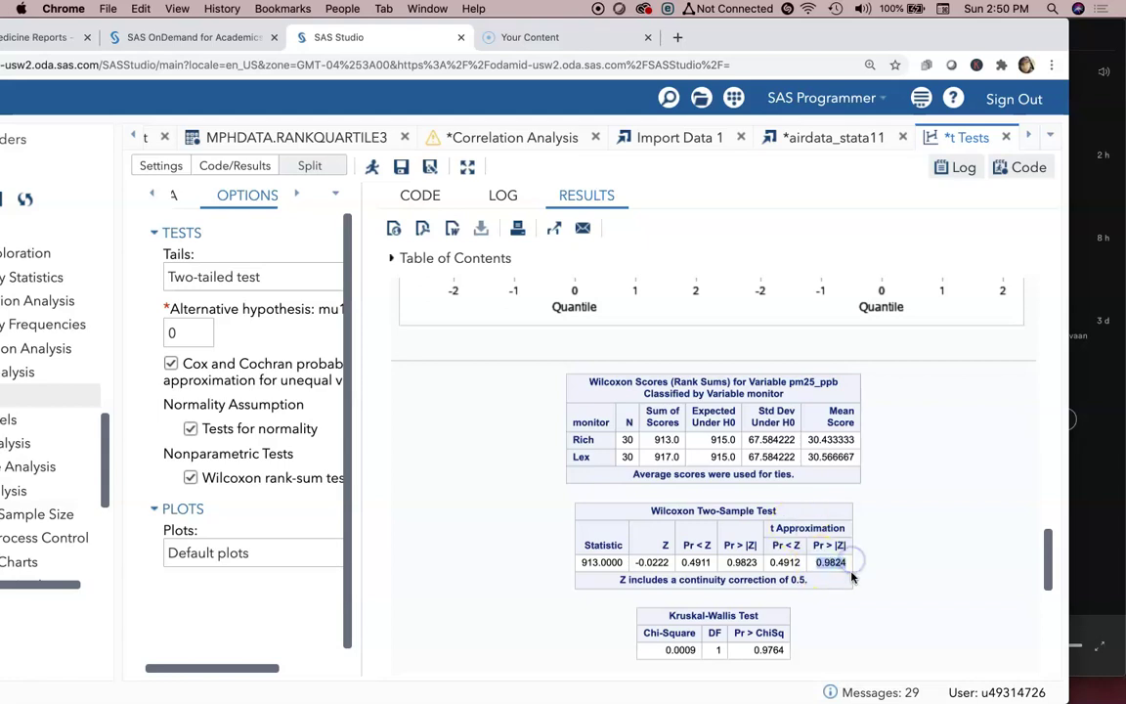
scroll(850, 573, "down", 2)
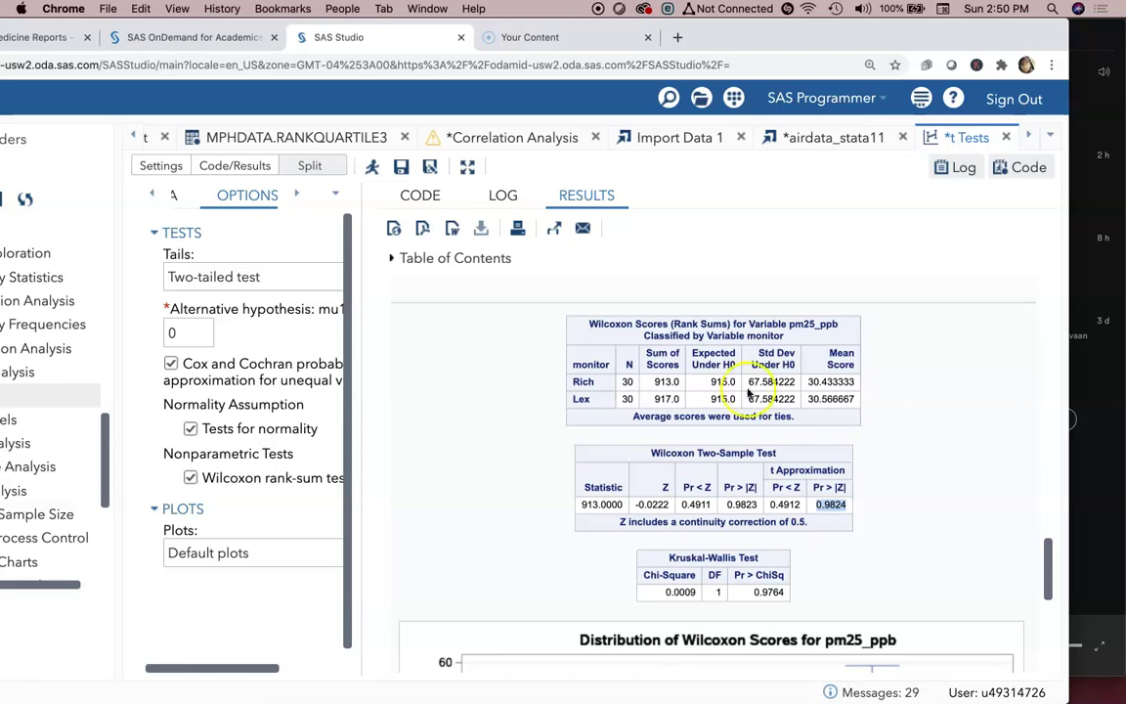
left_click_drag(673, 323, 723, 326)
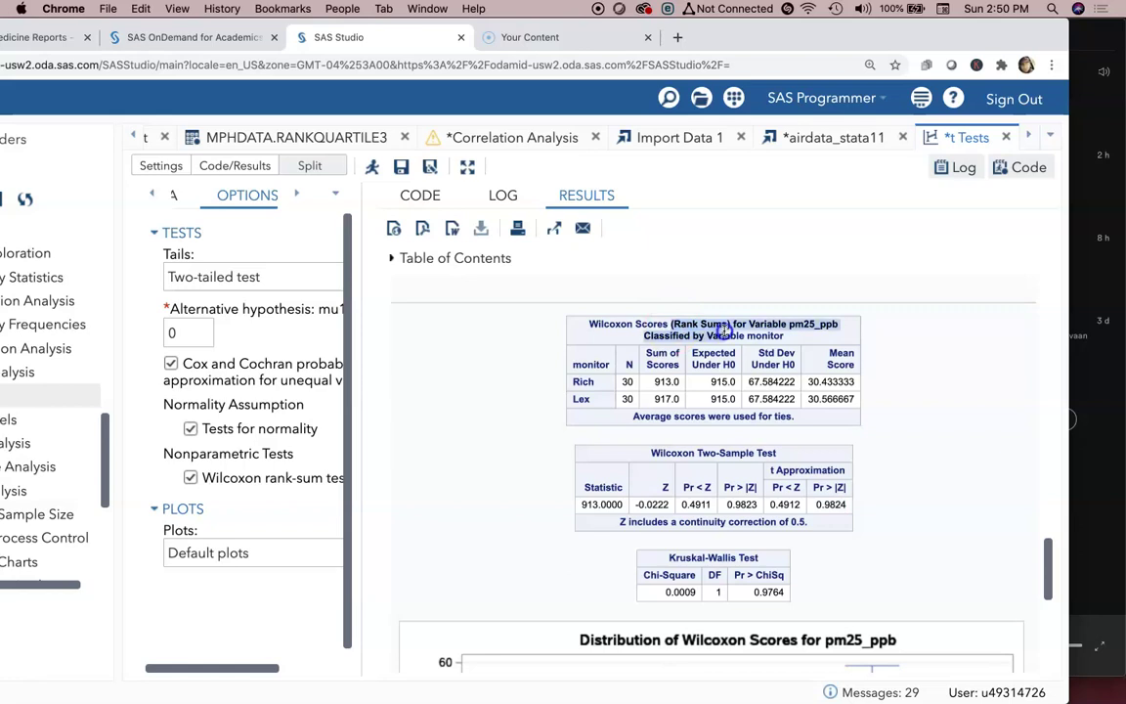
left_click(584, 382)
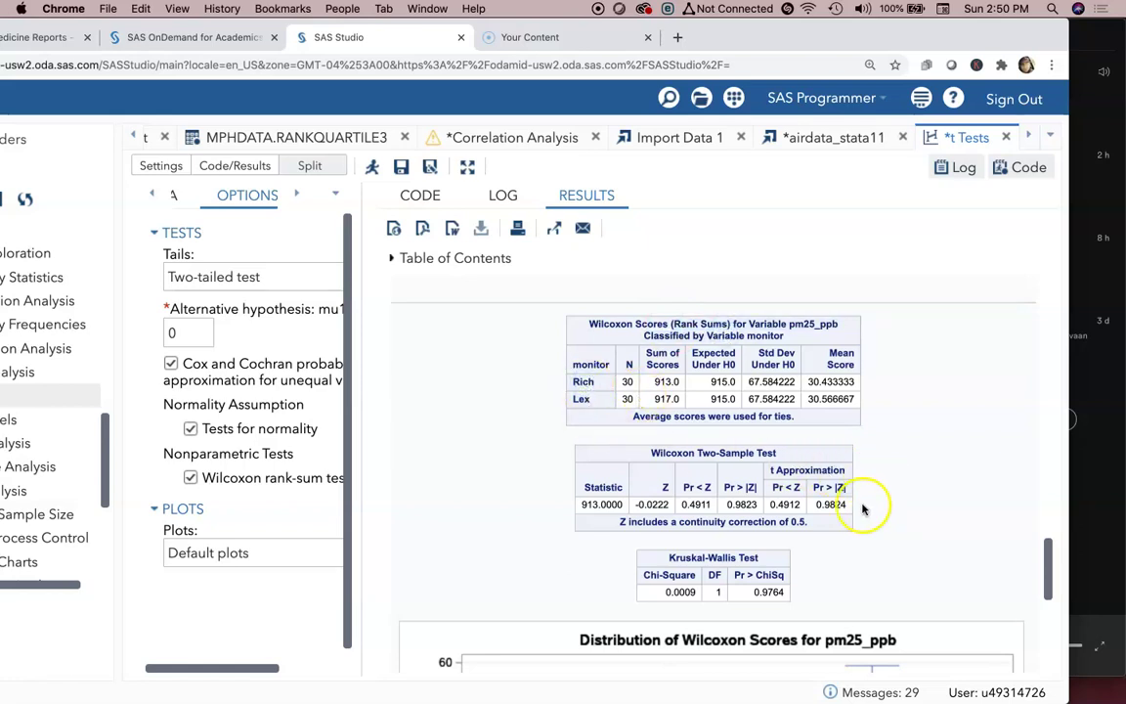
scroll(862, 500, "down", 4)
scroll(862, 509, "up", 4)
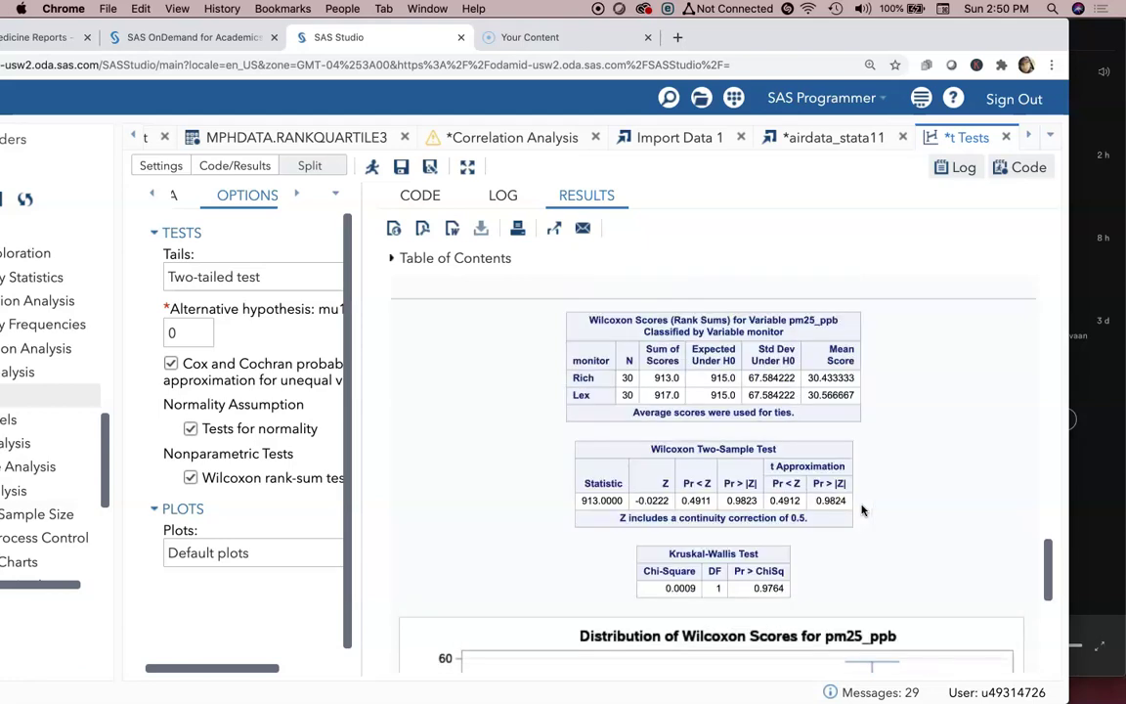
scroll(862, 509, "up", 20)
left_click(847, 504)
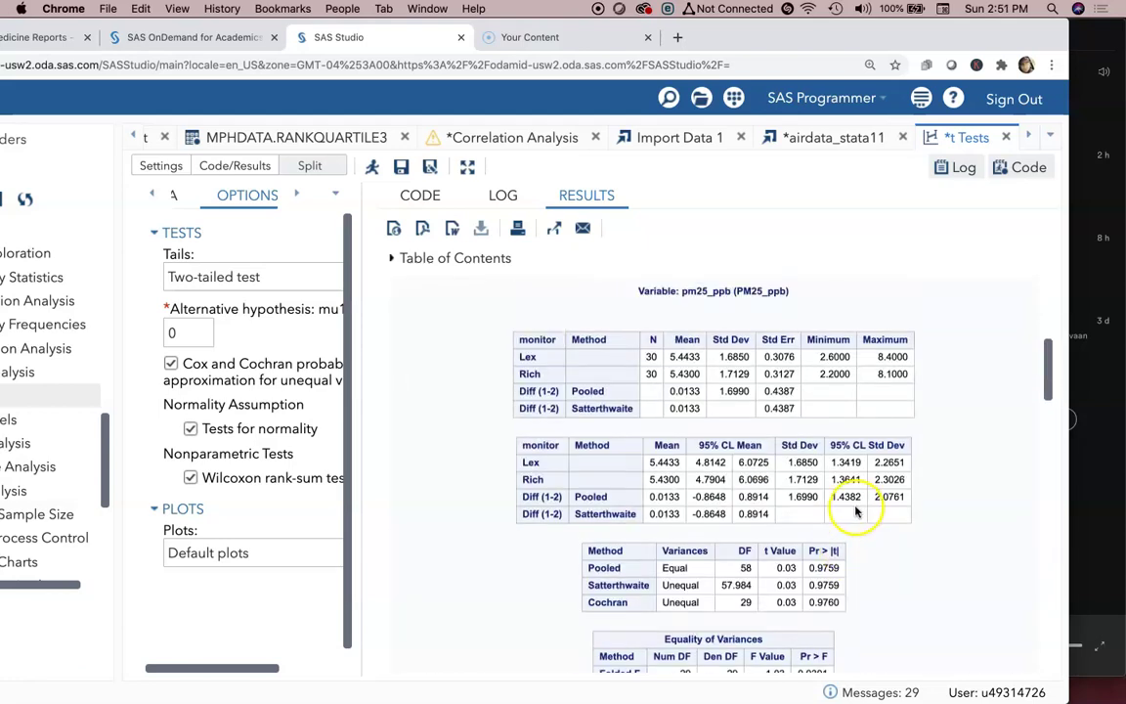
scroll(841, 513, "up", 1)
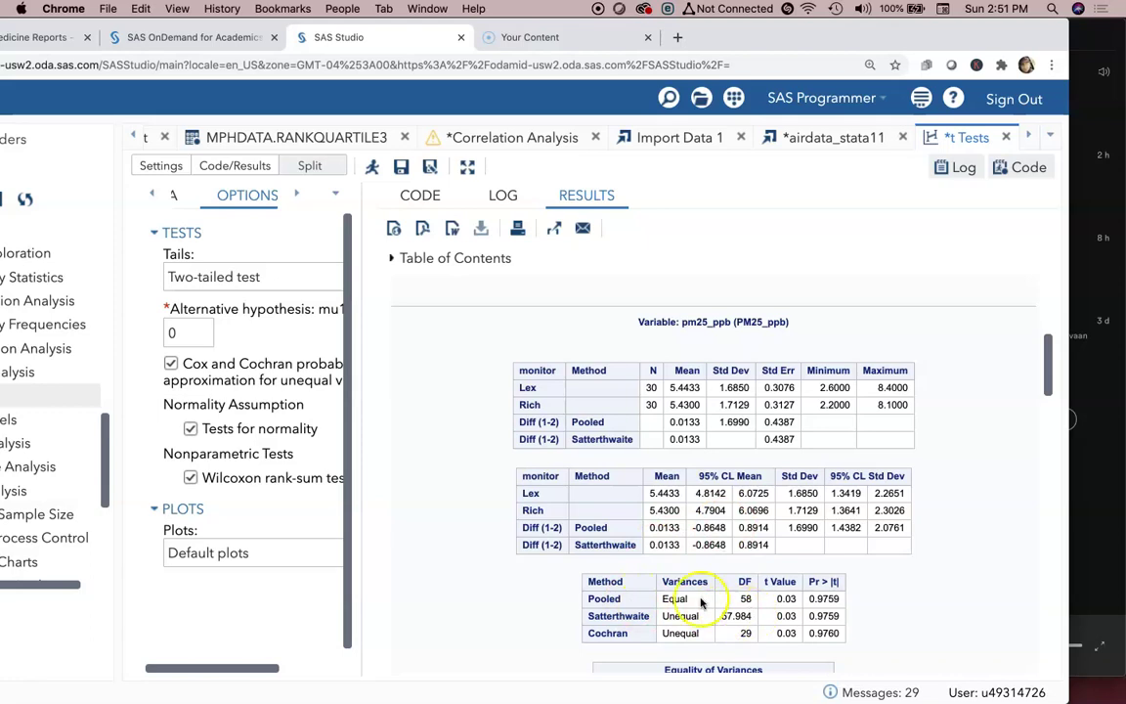
left_click_drag(662, 599, 692, 600)
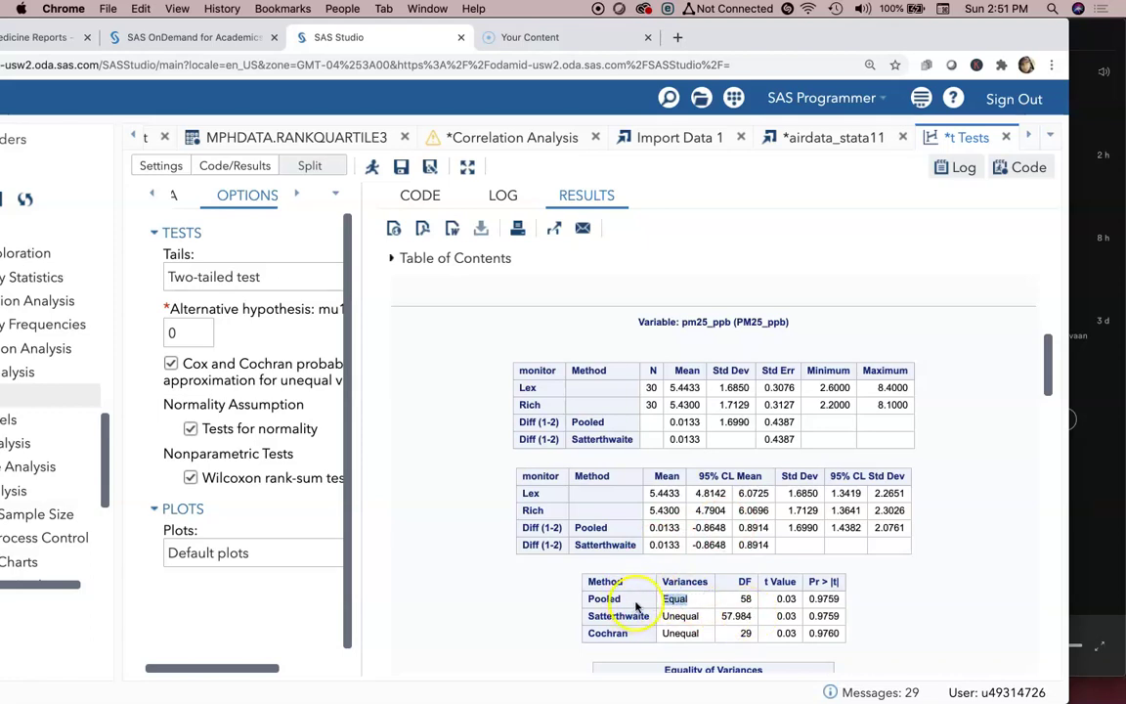
scroll(601, 543, "down", 3)
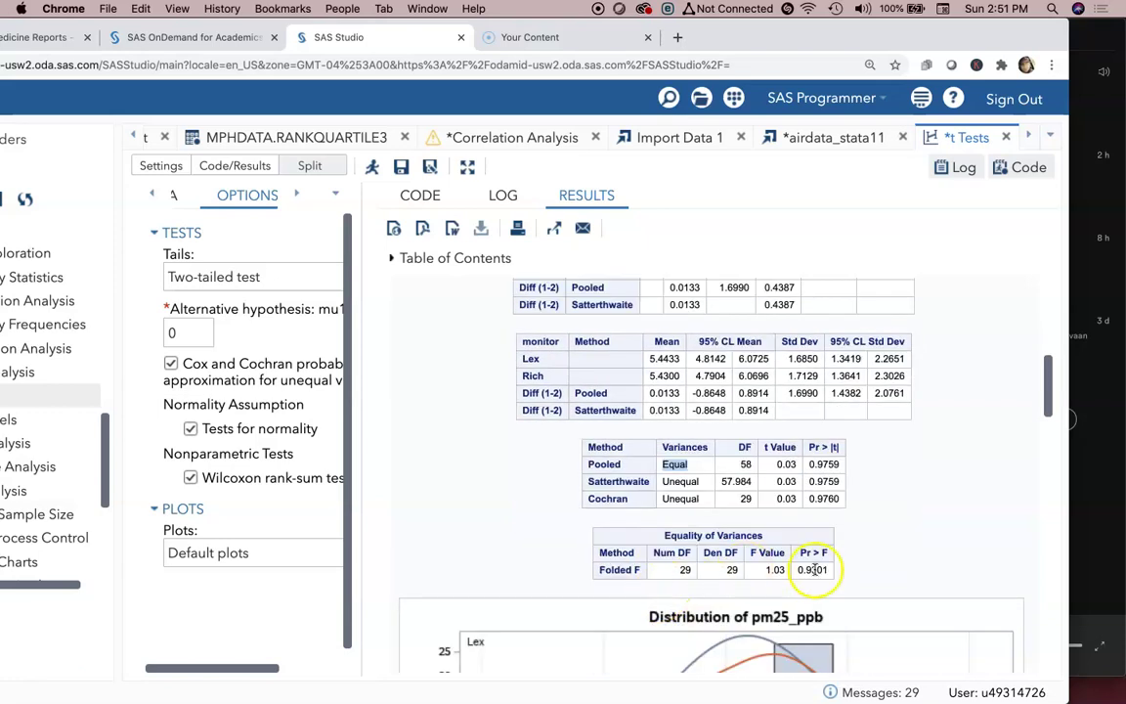
left_click(702, 467)
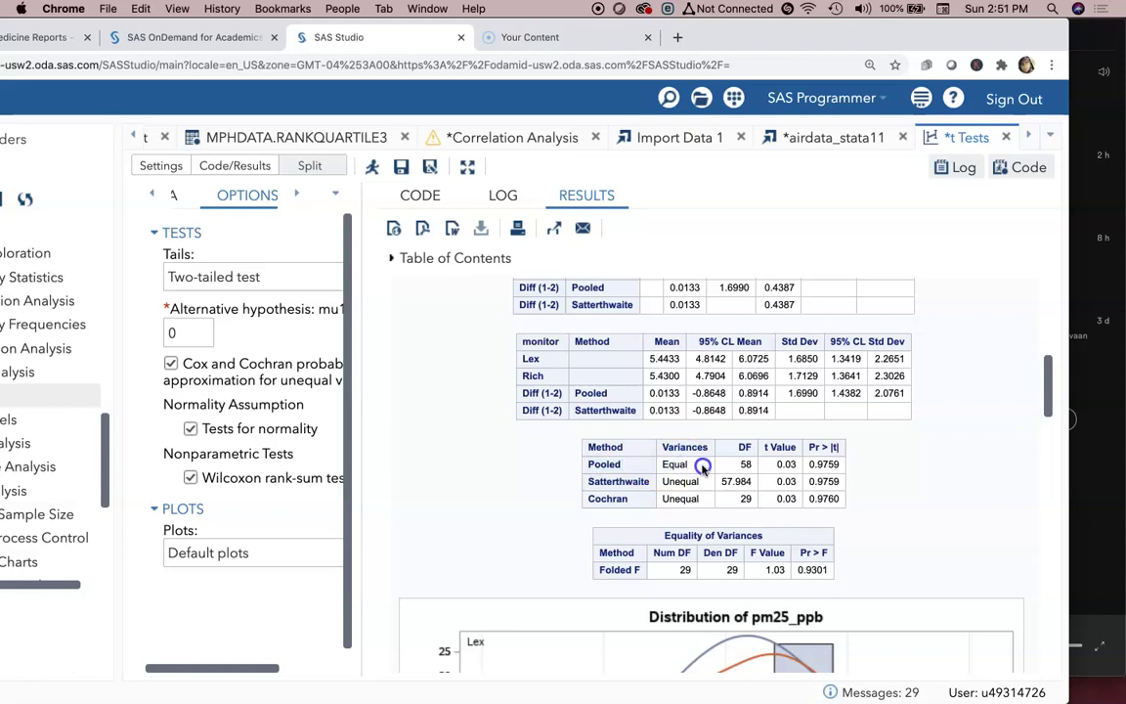
left_click(868, 481)
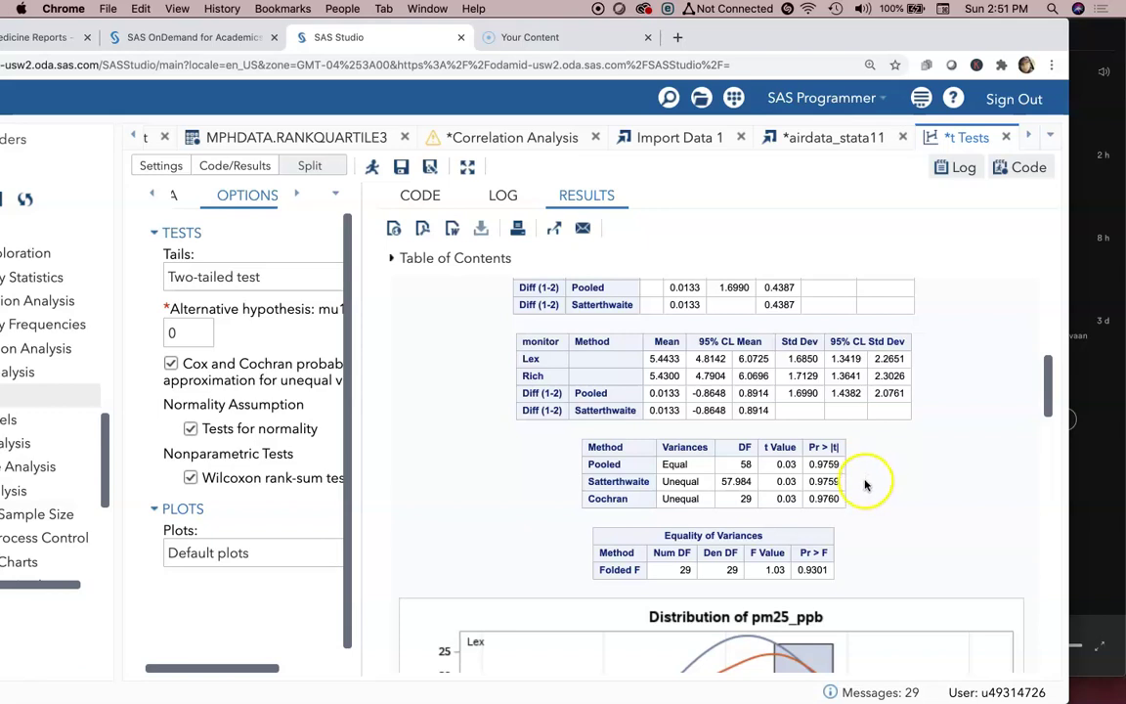
scroll(911, 510, "down", 10)
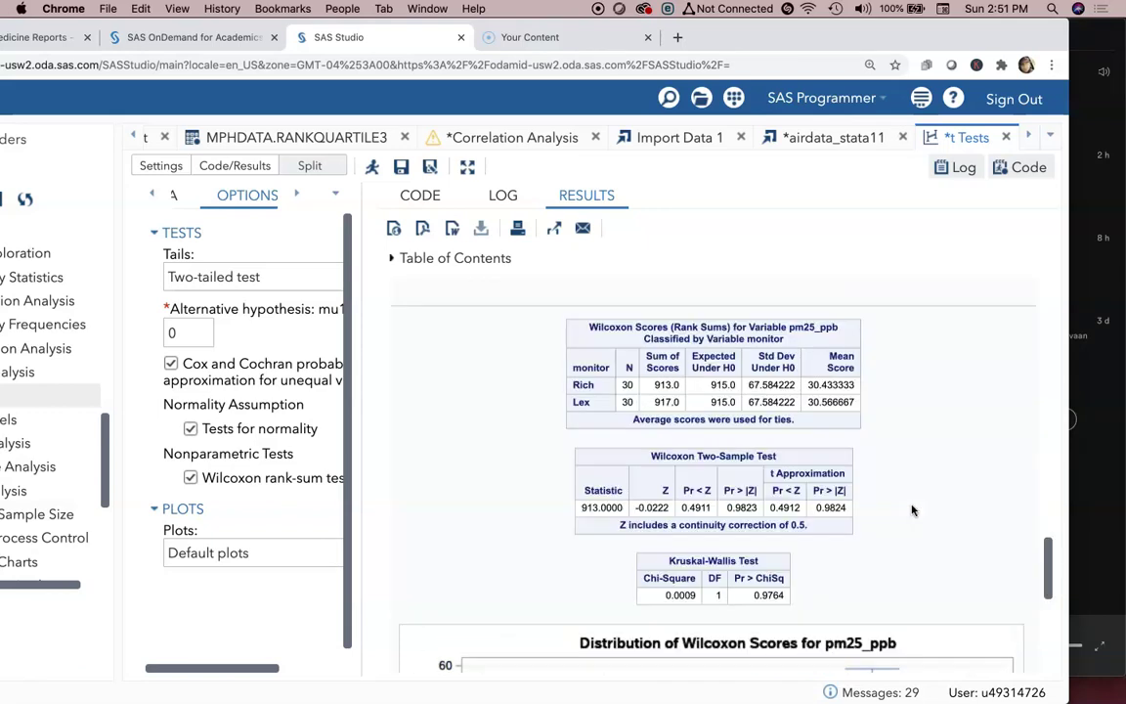
scroll(857, 510, "down", 5)
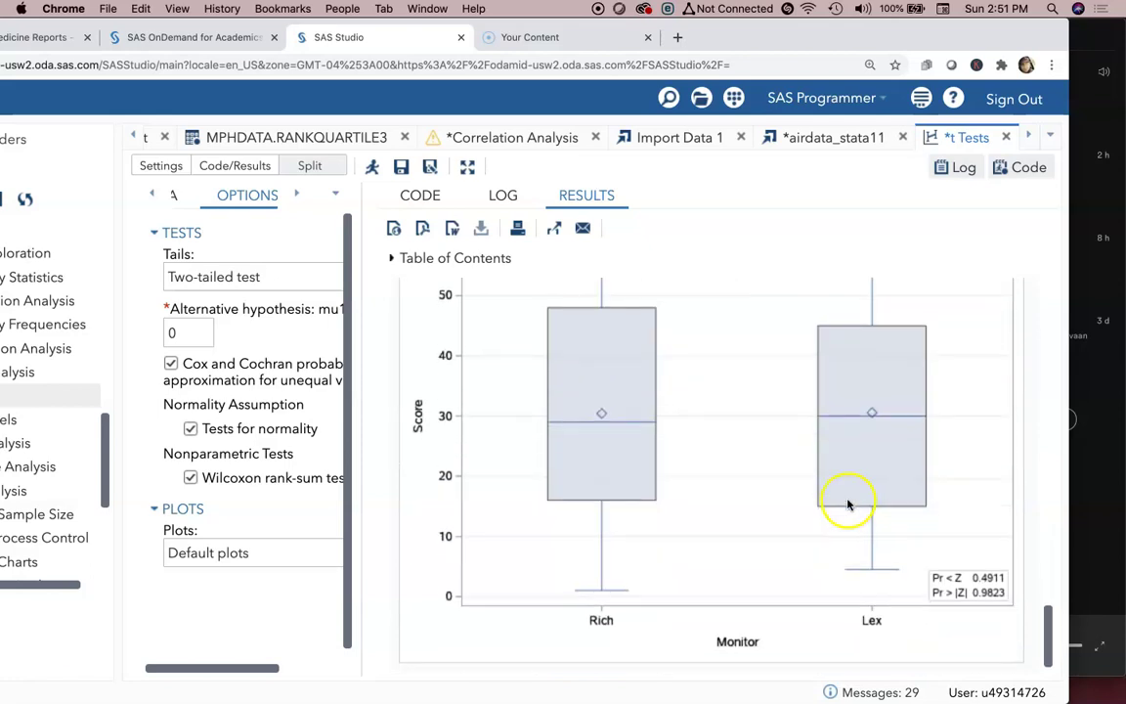
scroll(848, 504, "up", 5)
scroll(845, 503, "down", 1)
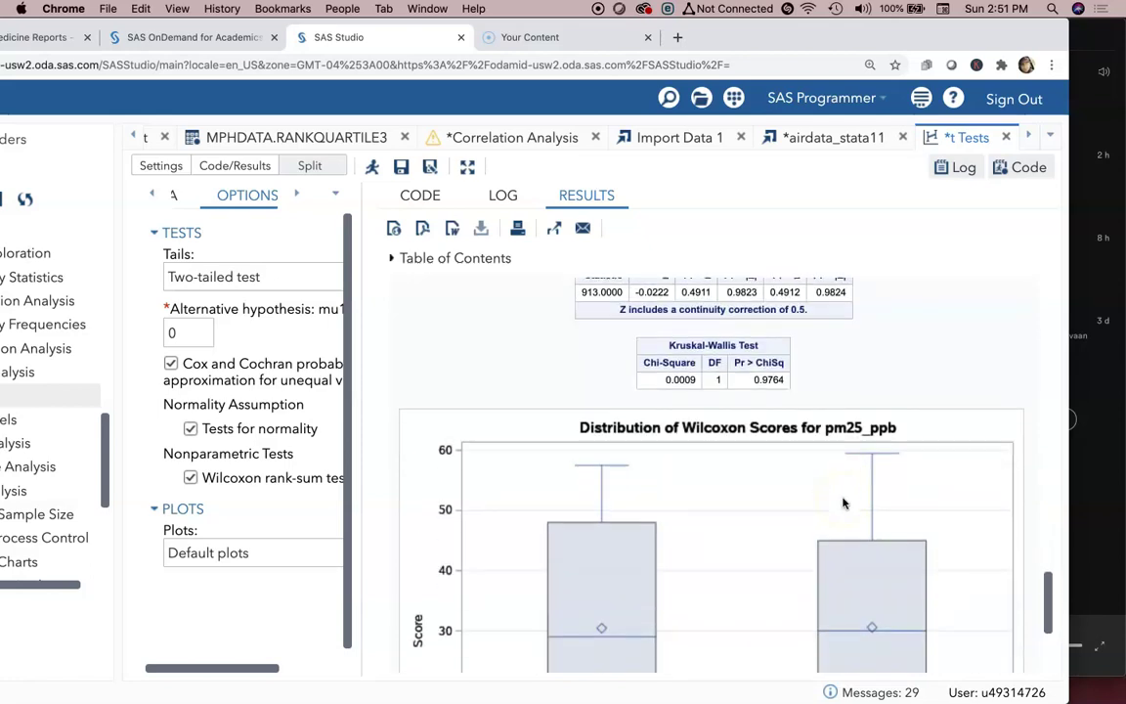
scroll(782, 488, "up", 3)
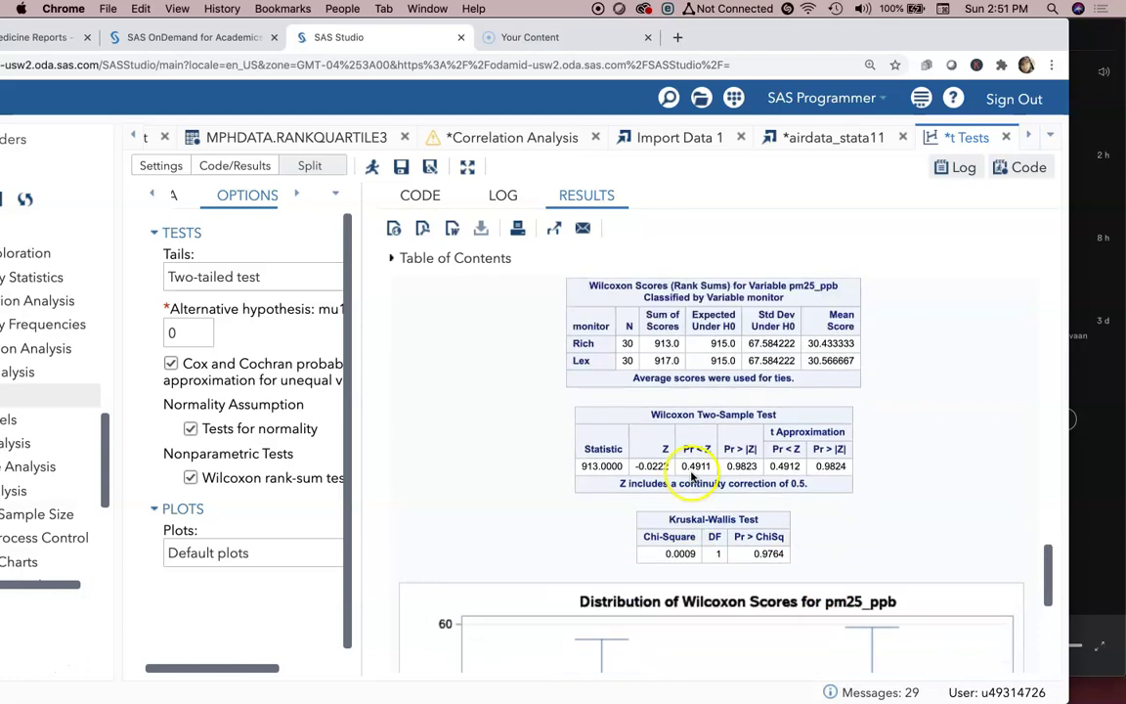
scroll(770, 528, "down", 1)
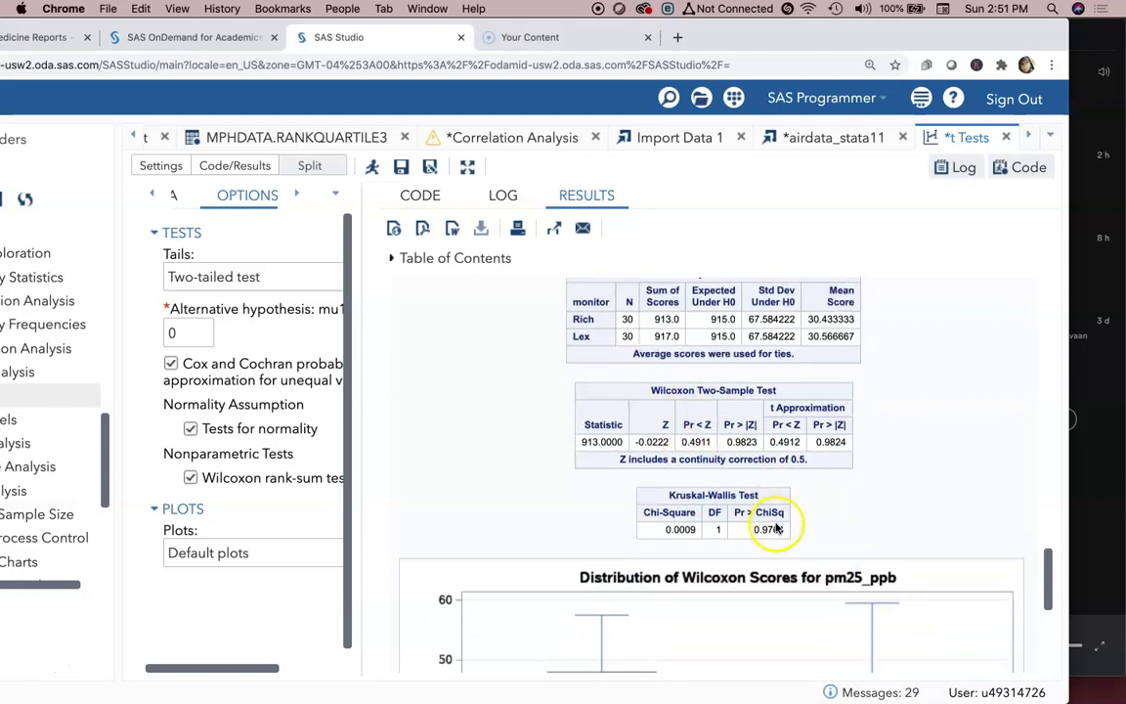
left_click_drag(668, 495, 753, 496)
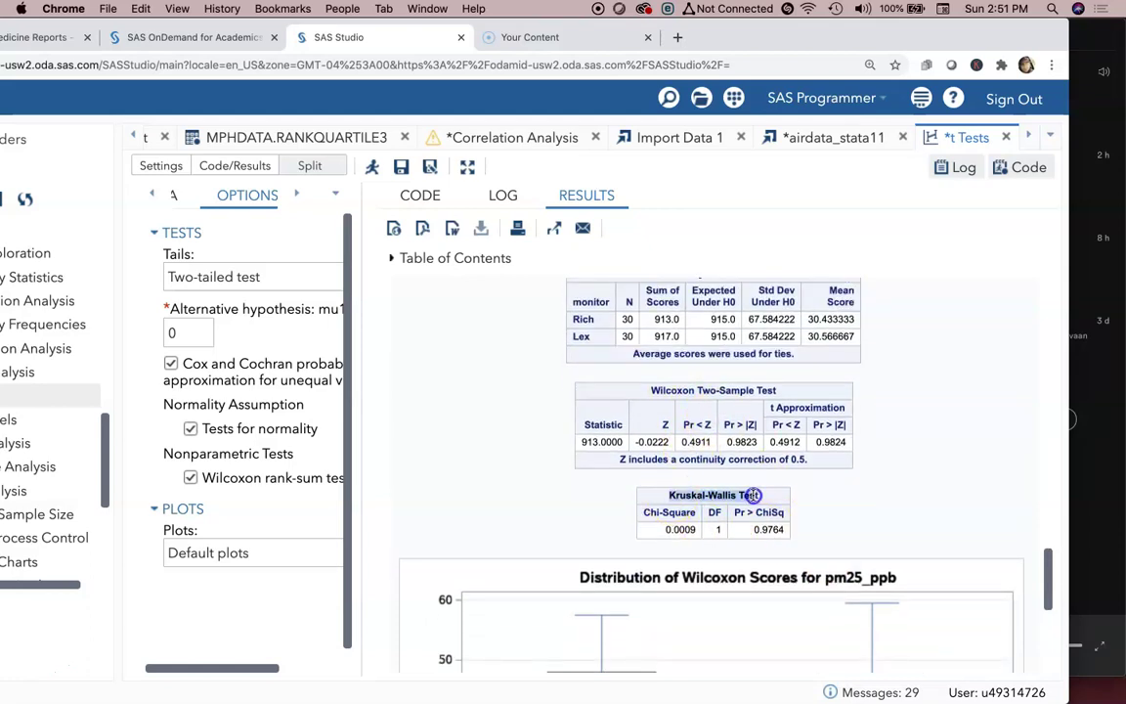
left_click(763, 498)
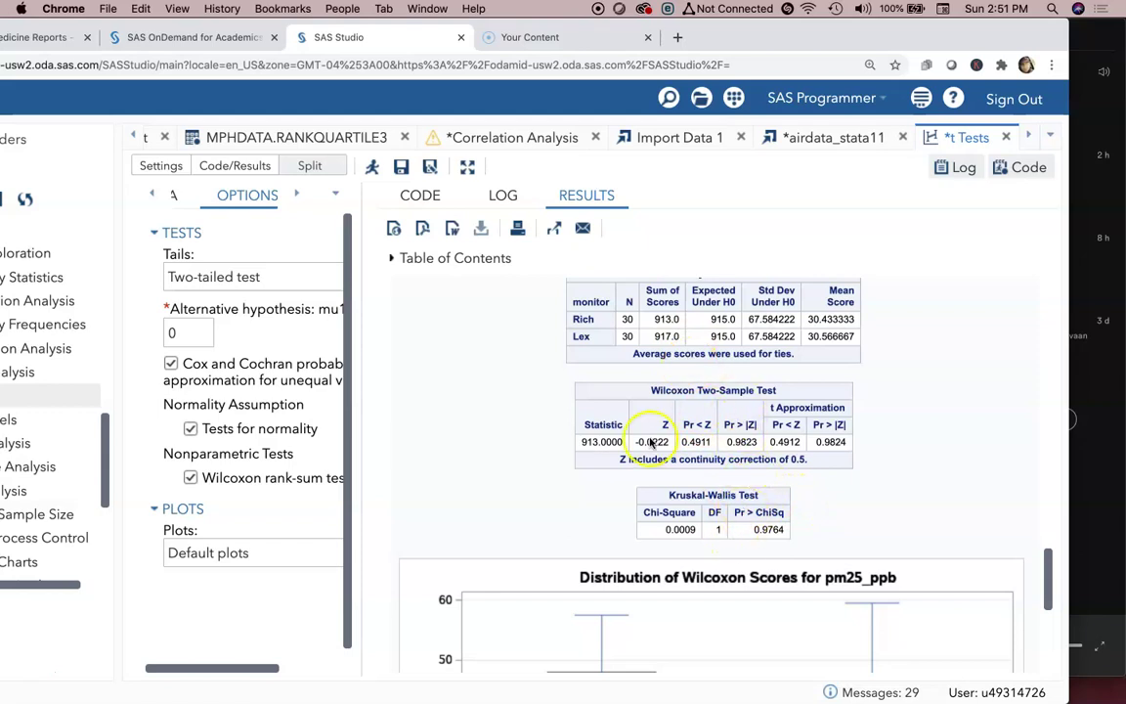
left_click_drag(787, 41, 870, 39)
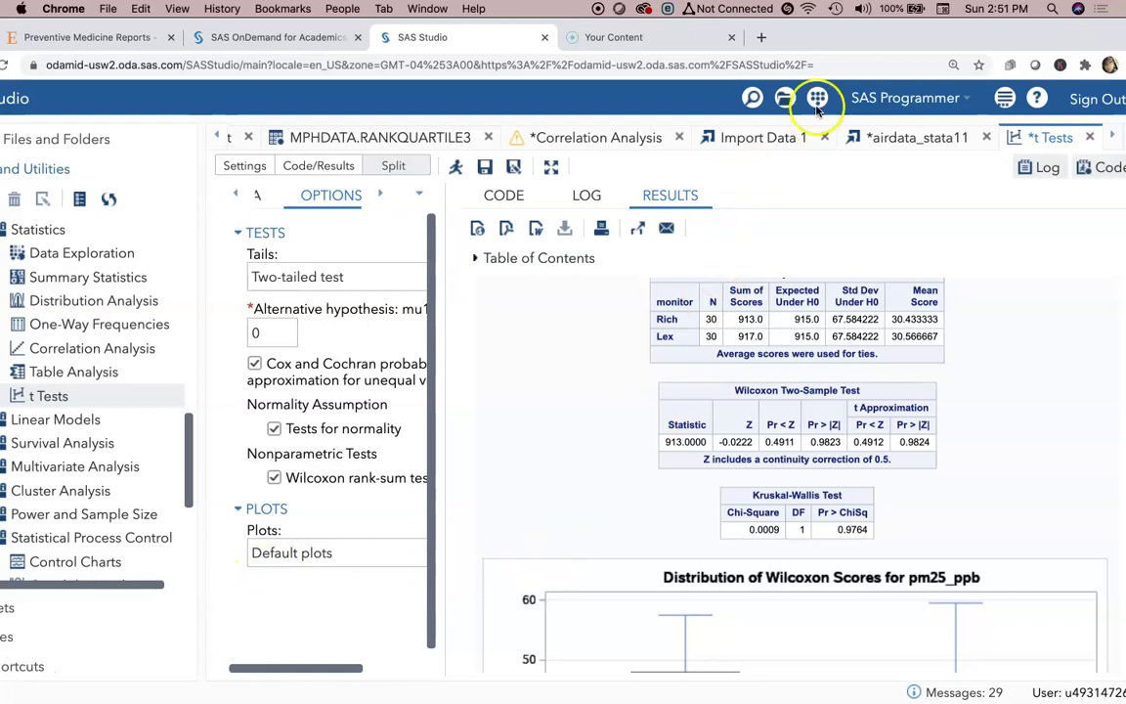
Shift the browser window further right and bring Screen Recorder to the front.
left_click_drag(733, 41, 780, 37)
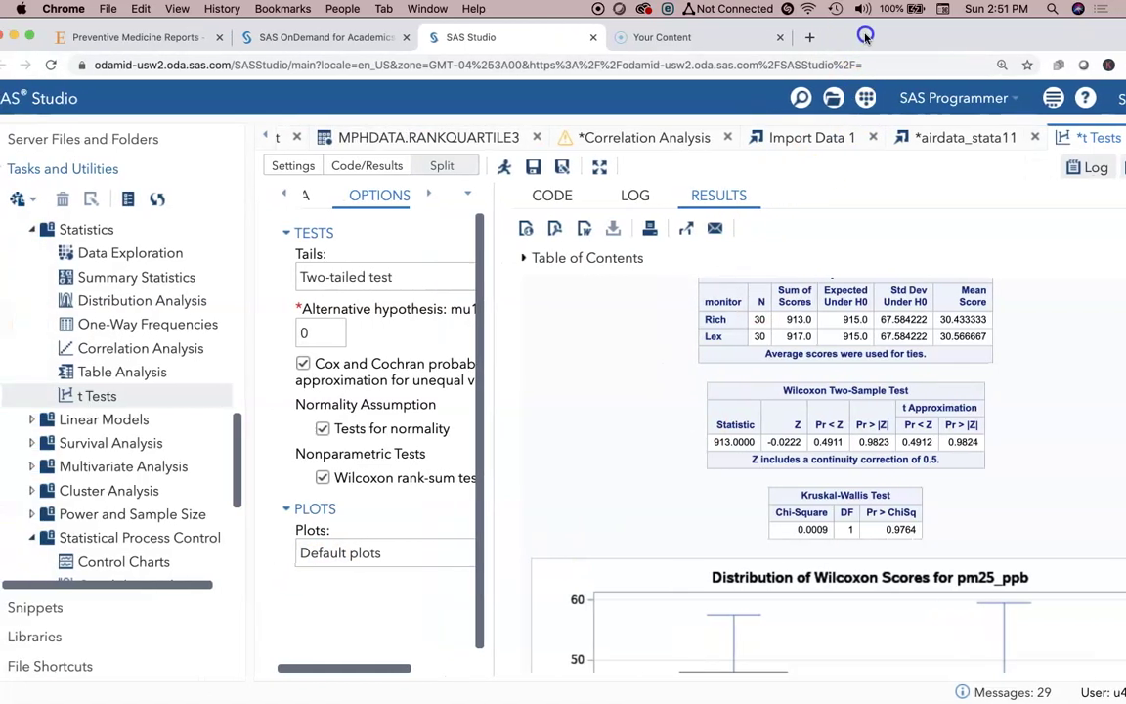
left_click(30, 675)
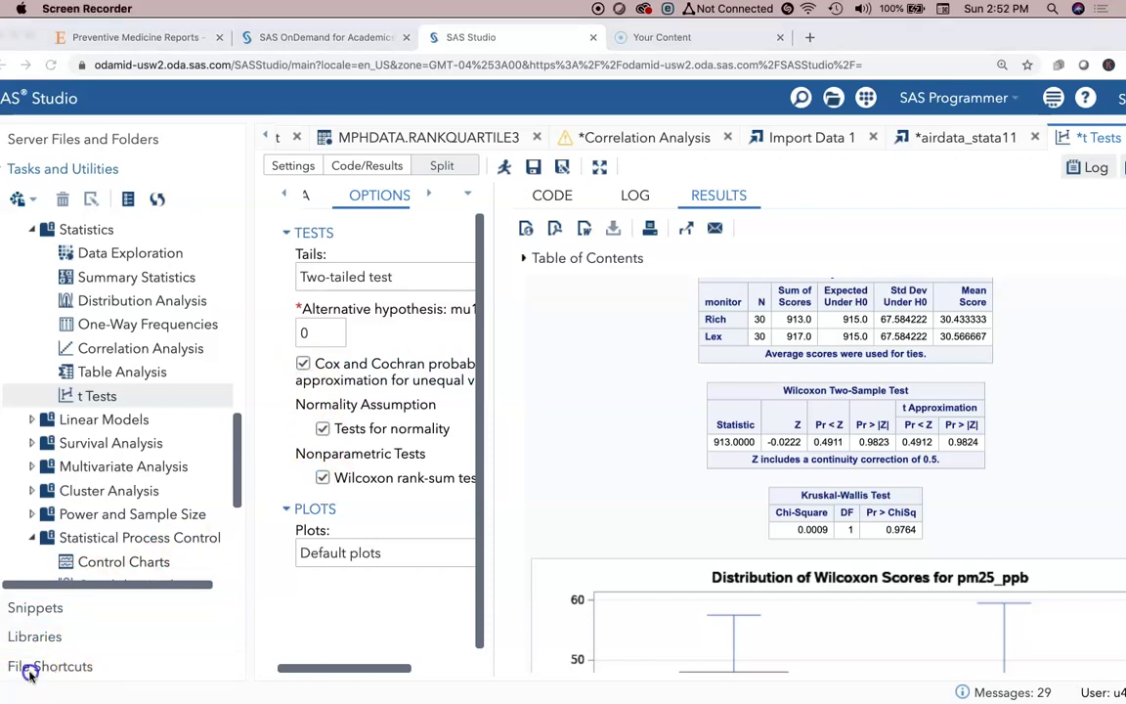